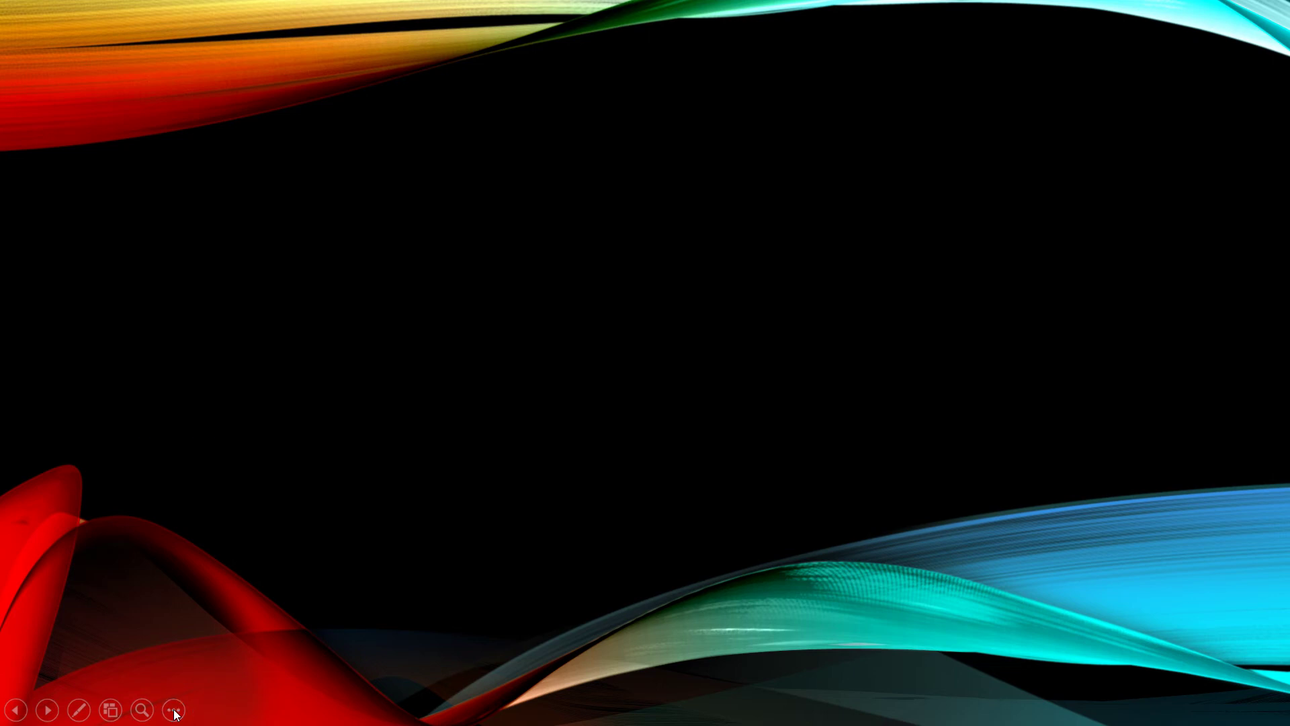
End the PowerPoint slideshow and bring AutoCAD Electrical 2020 to the front.
left_click(173, 711)
left_click(173, 666)
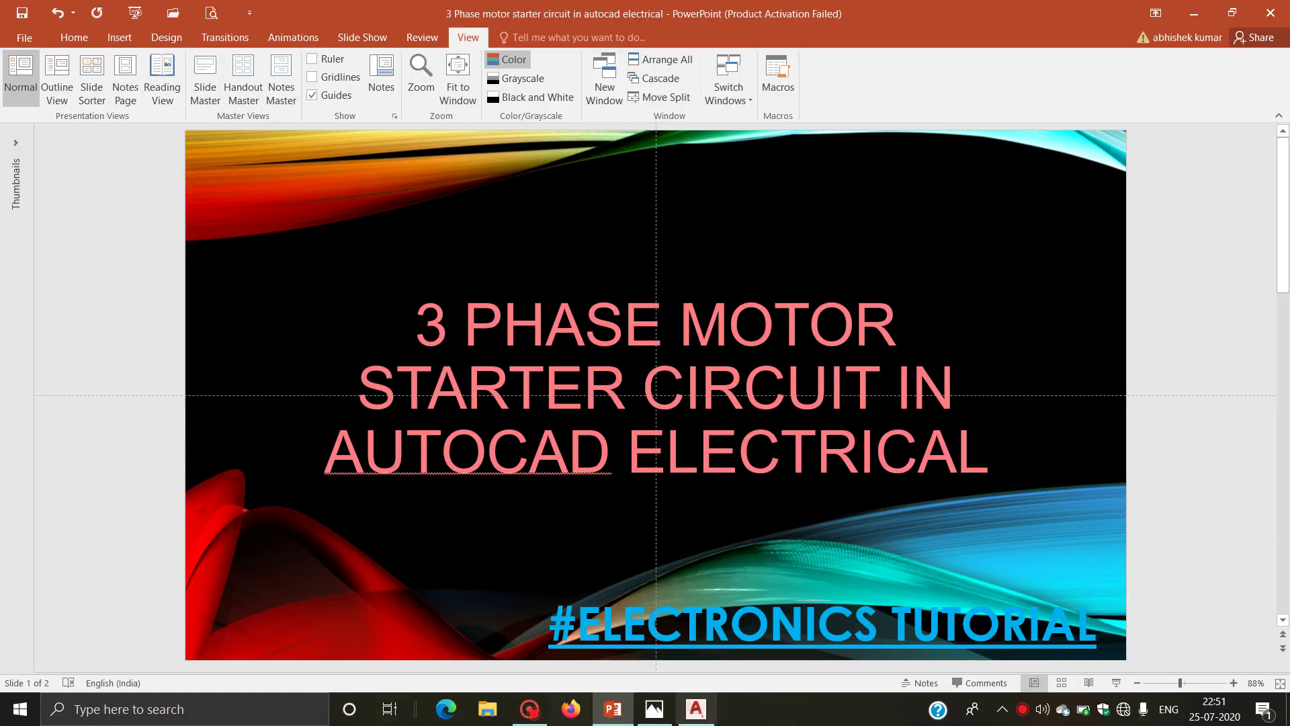
left_click(712, 708)
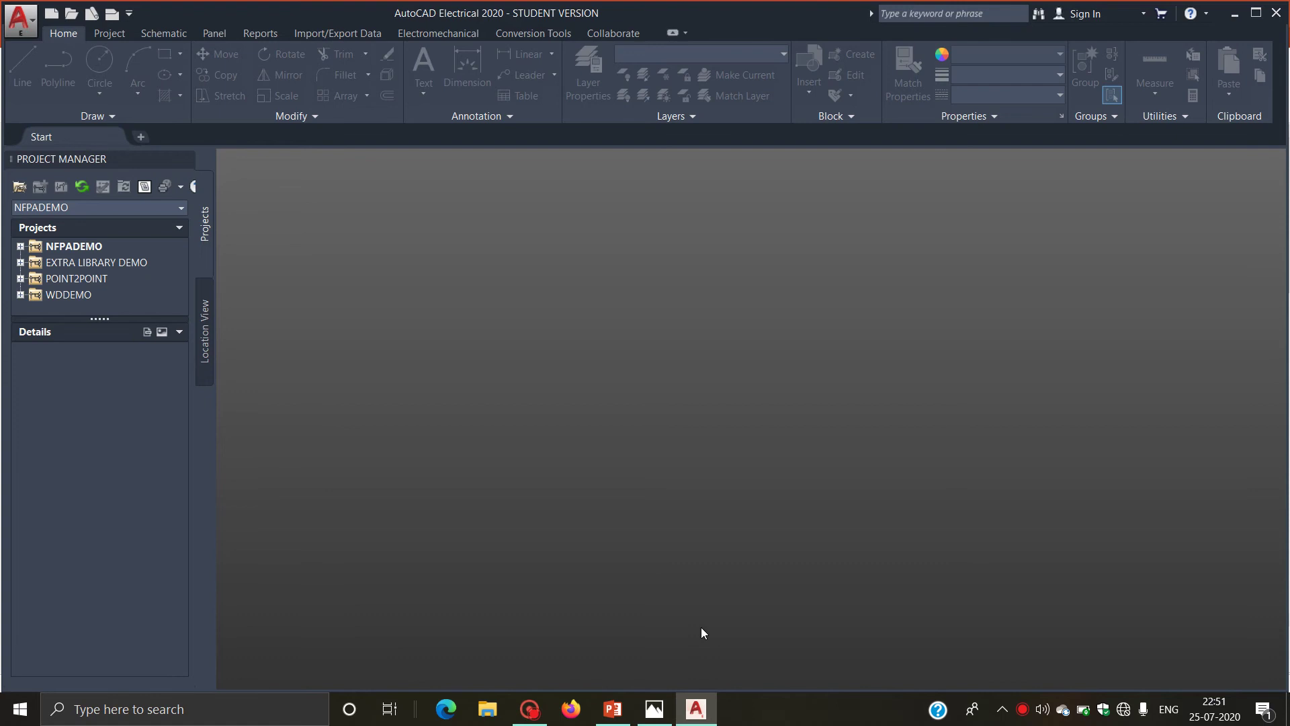
left_click(654, 709)
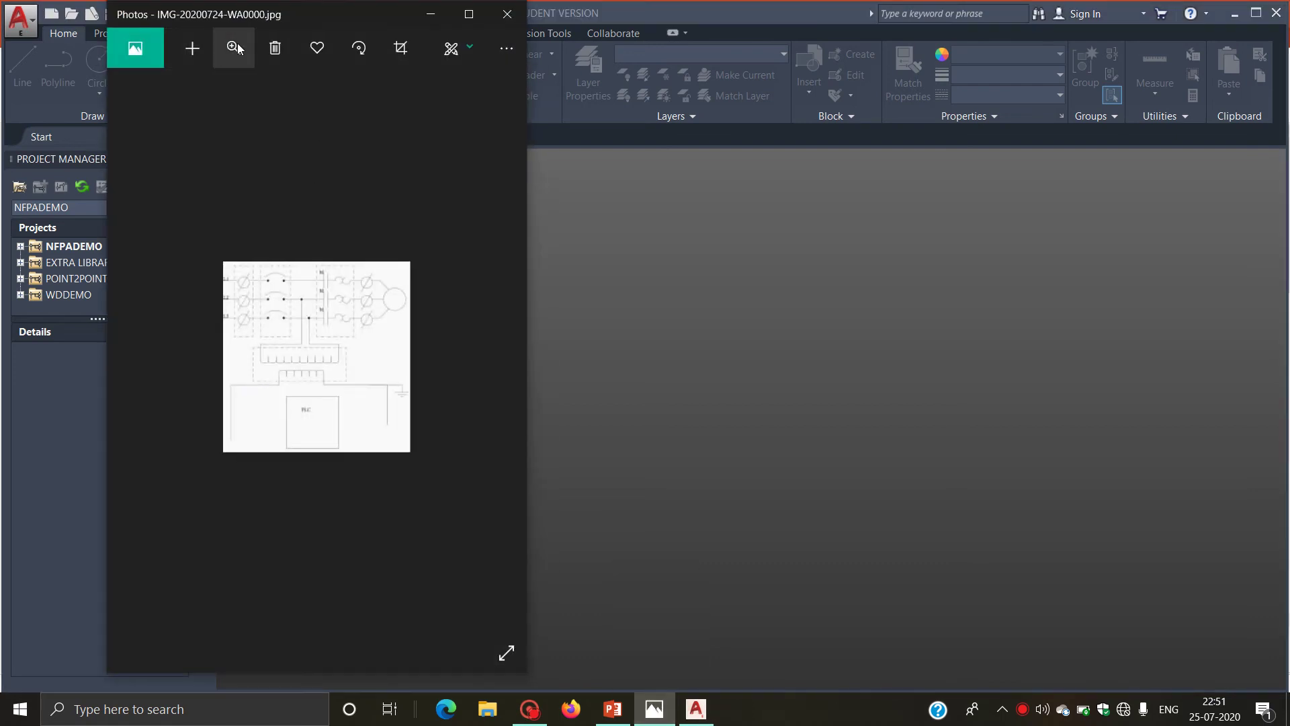
left_click(235, 46)
left_click(276, 87)
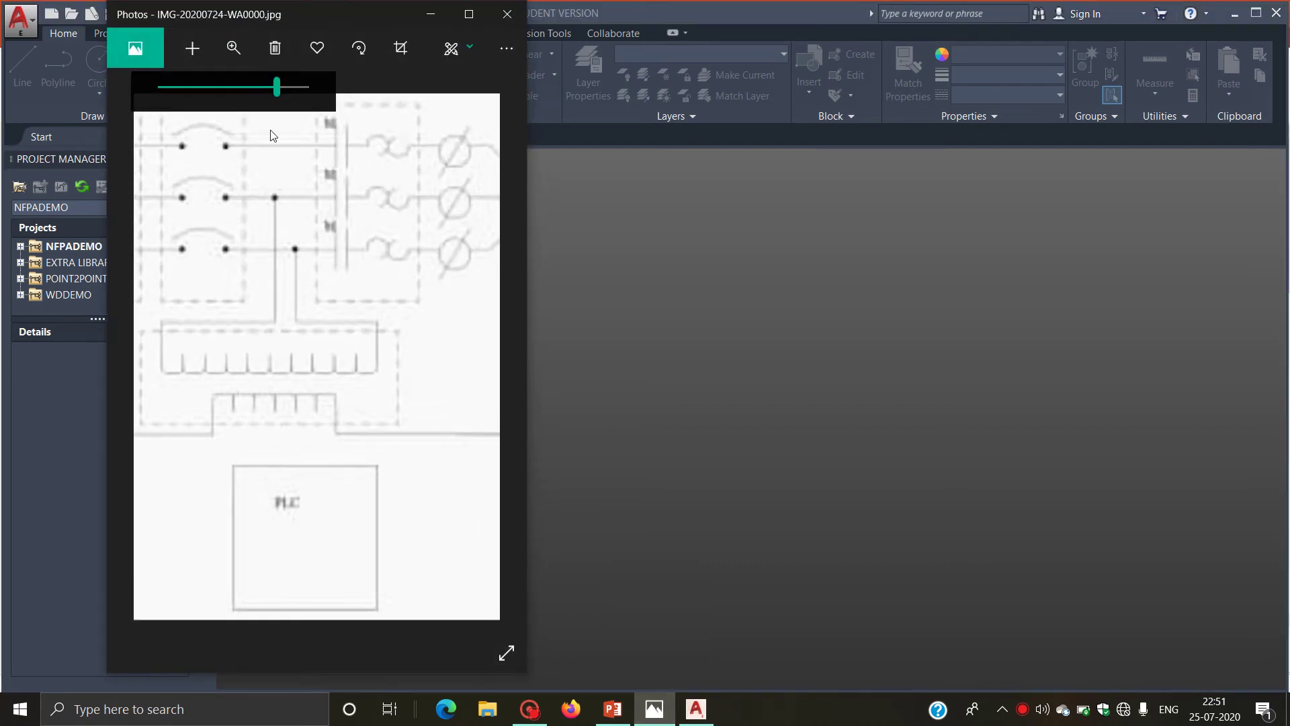
mouse_move(282, 231)
left_mouse_down()
mouse_move(281, 316)
mouse_move(247, 322)
mouse_move(338, 330)
left_mouse_up()
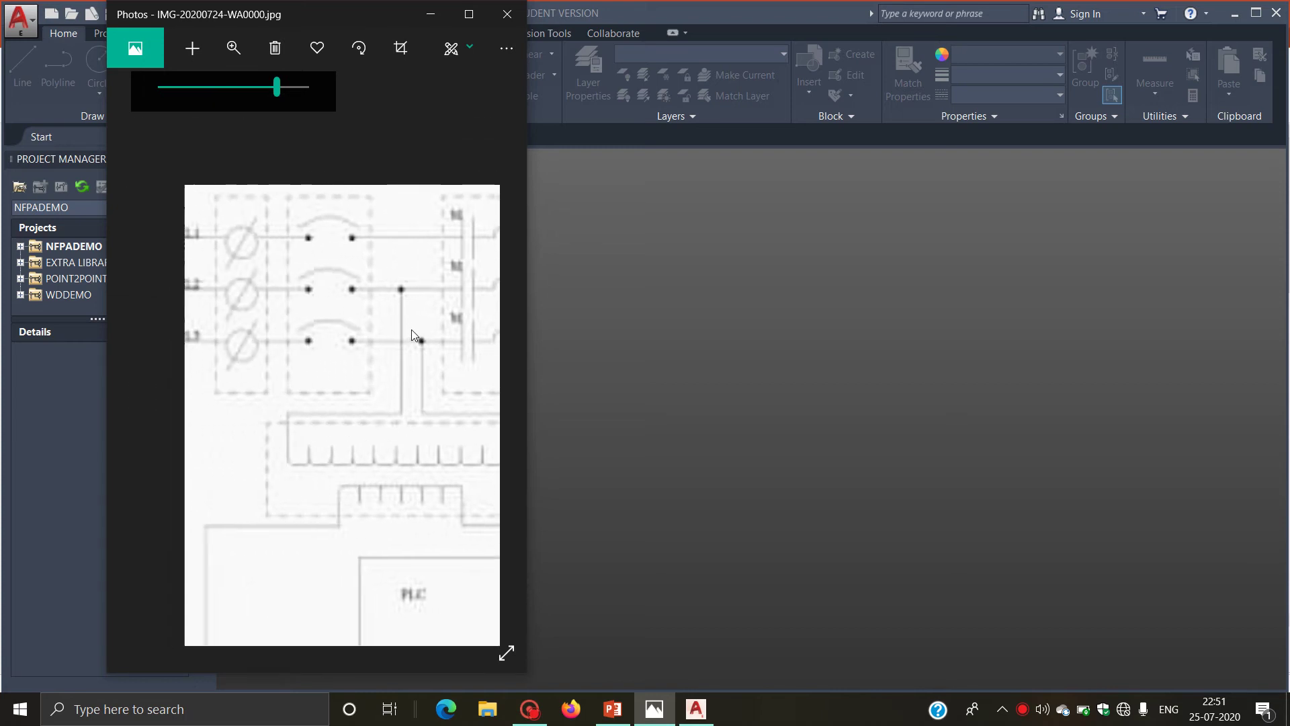
left_click(703, 336)
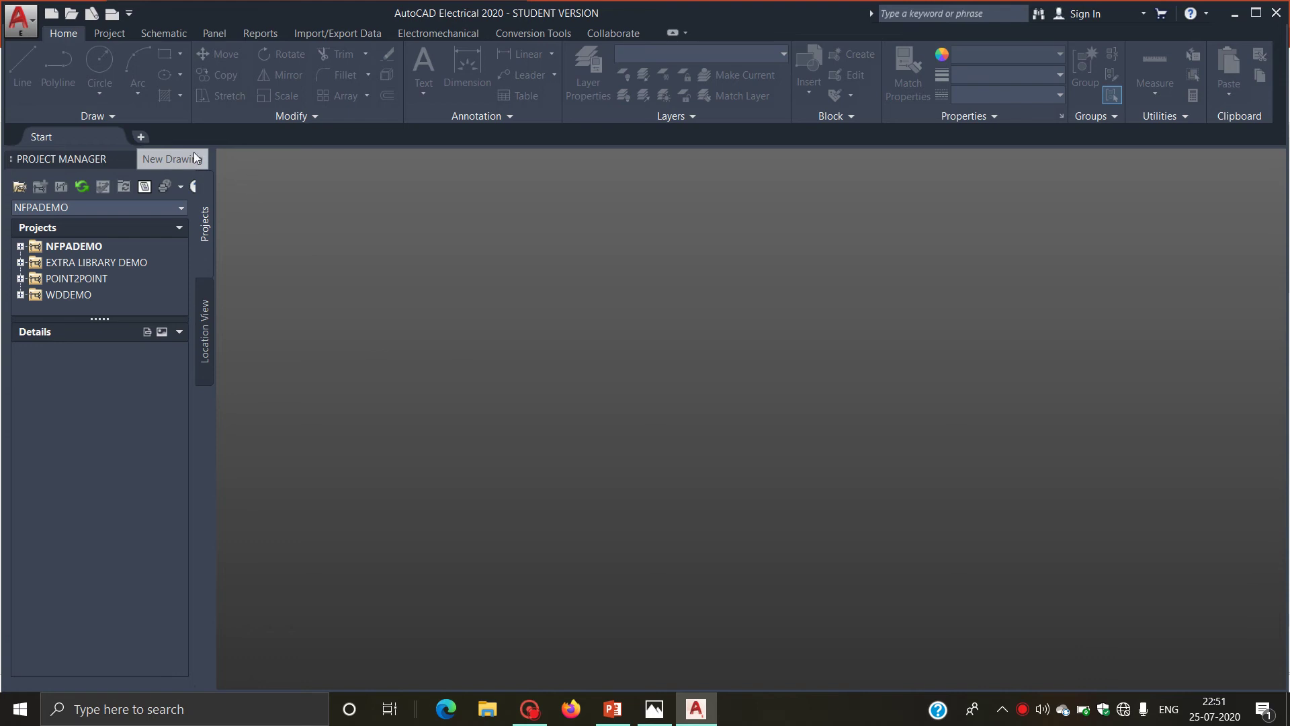
Start a blank Drawing1, close the Catalog Browser, and show the Schematic tools.
left_click(142, 138)
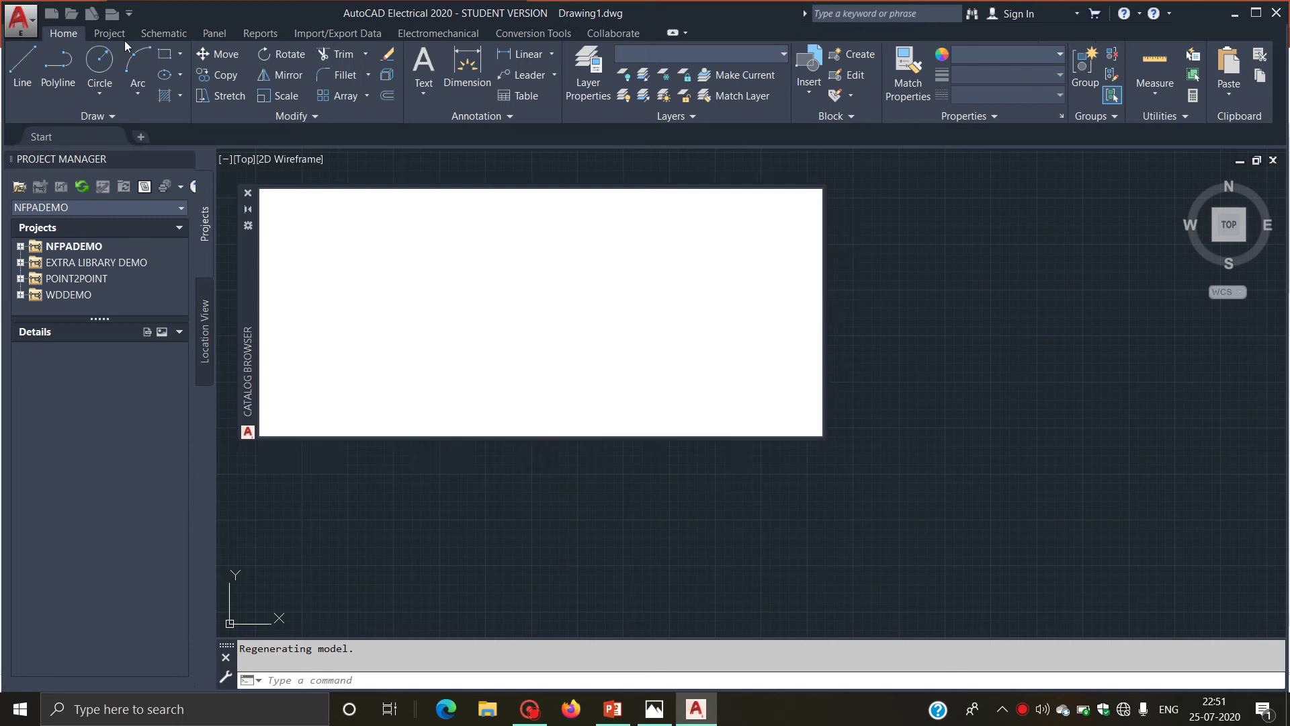
left_click(248, 194)
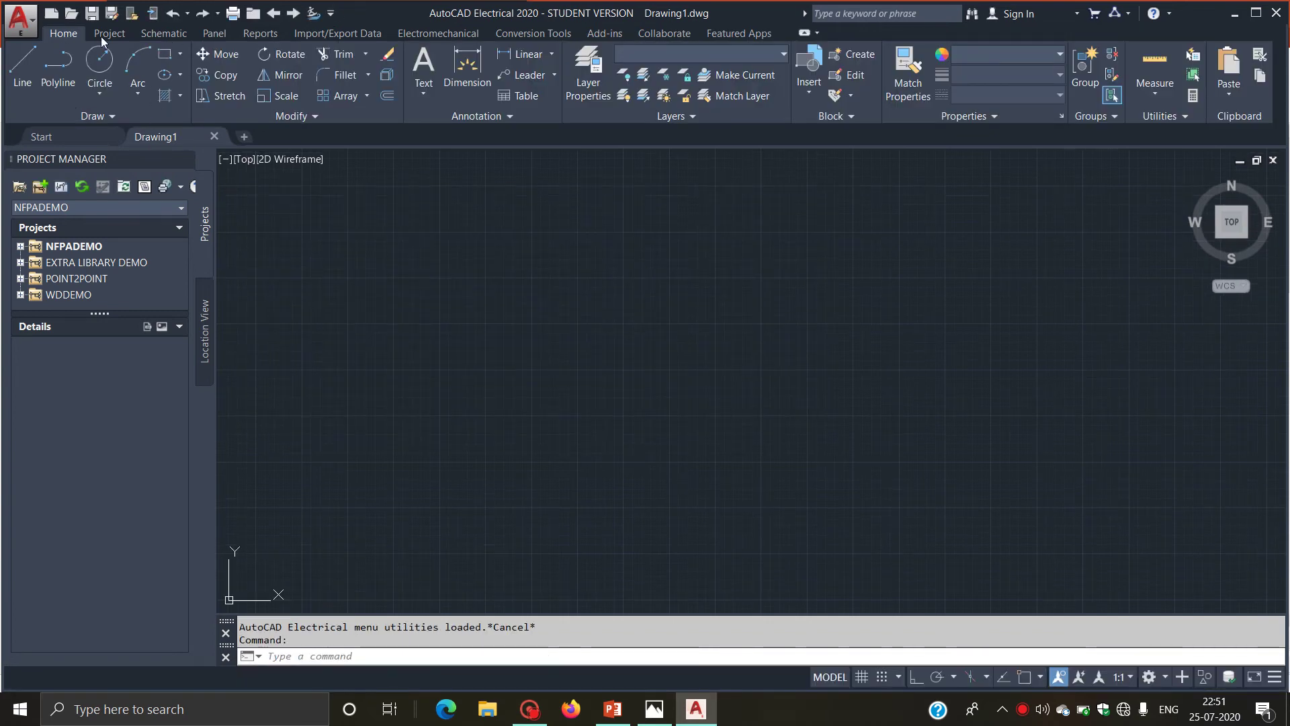
left_click(164, 35)
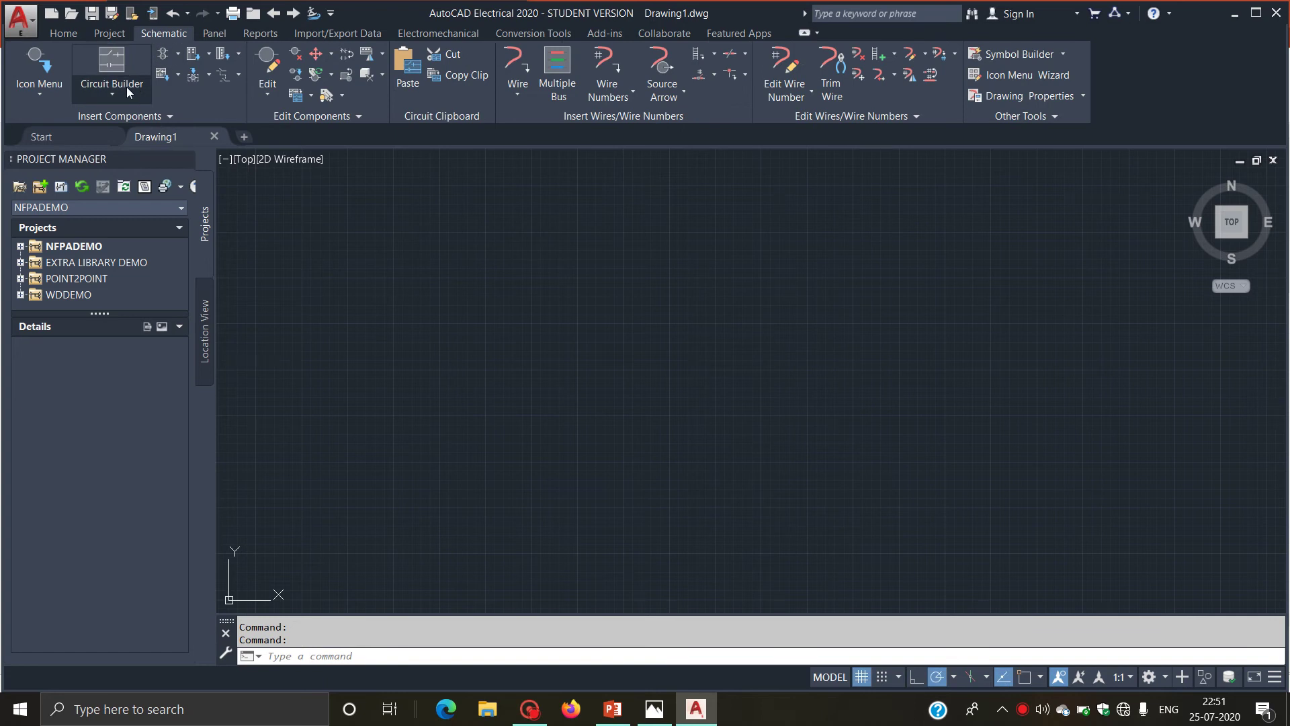
Insert a Horizontal FVNR non-reversing 3ph motor circuit via Circuit Builder, allowing the WD_M block.
left_click(126, 87)
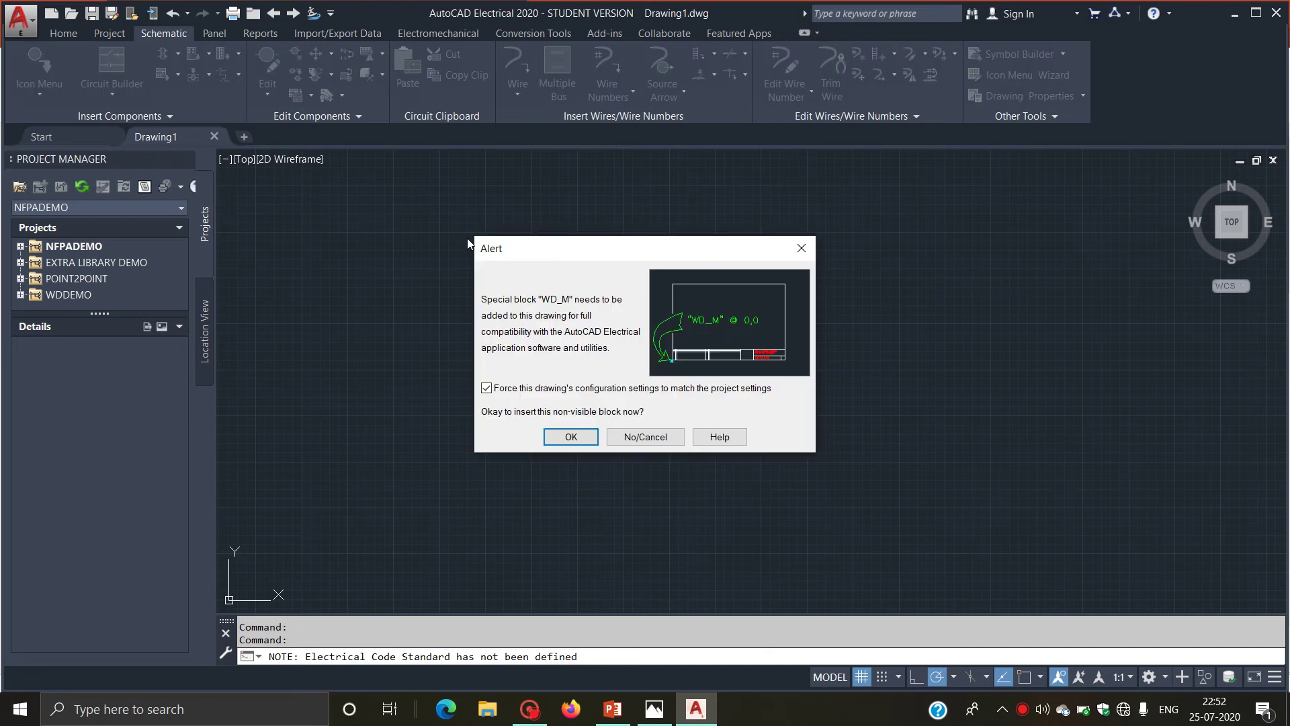
left_click(571, 437)
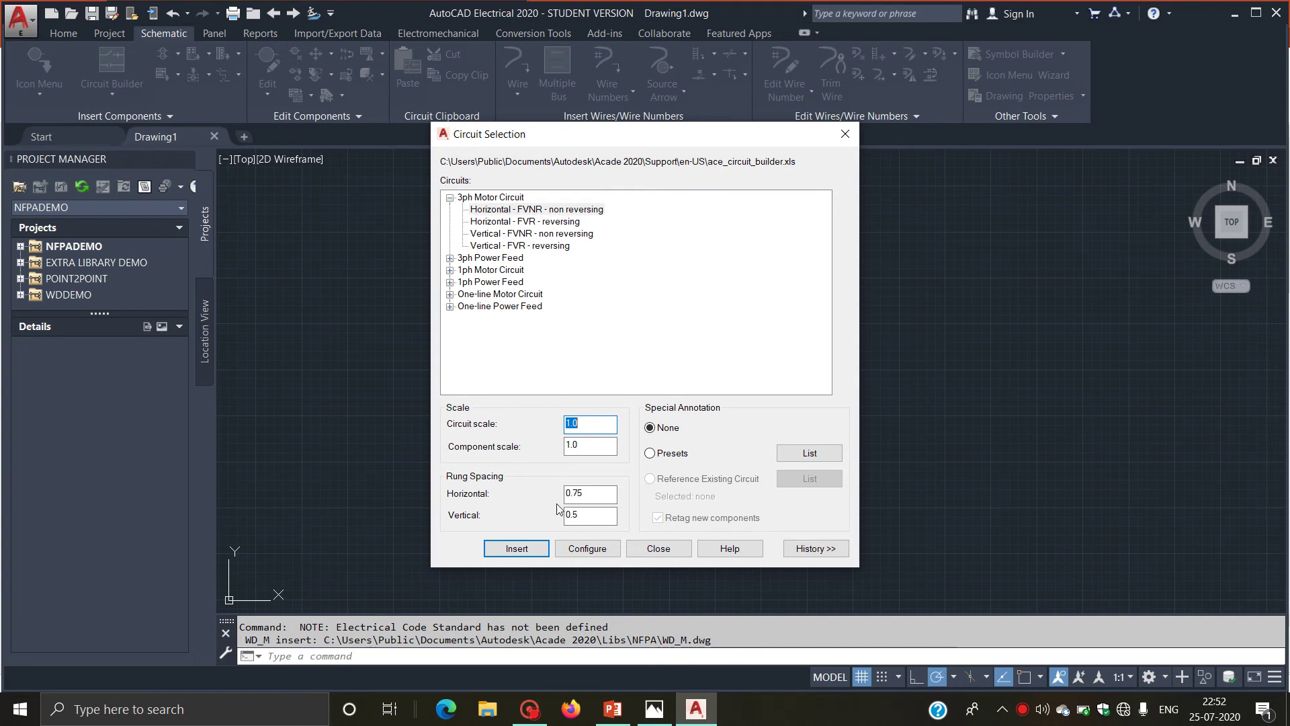
left_click(516, 548)
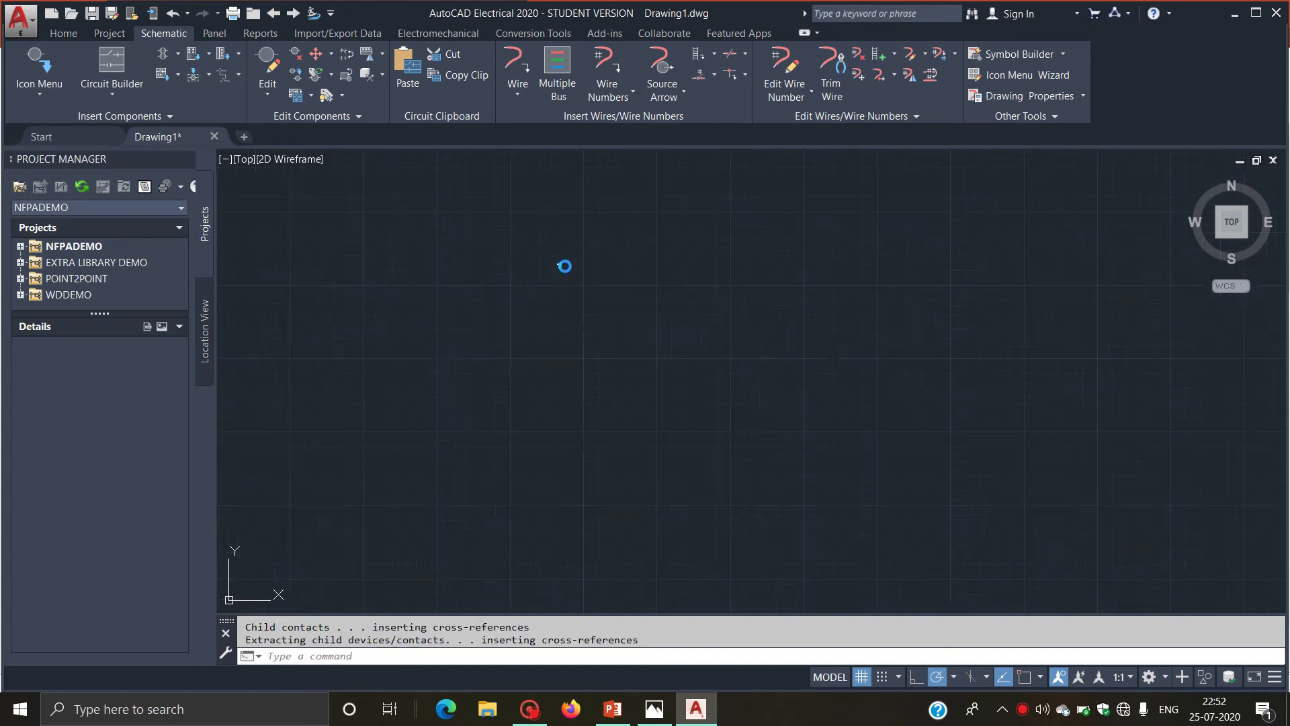
Zoom in on the motor starter circuit while its wire numbers are inserted.
scroll(499, 239, "up", 5)
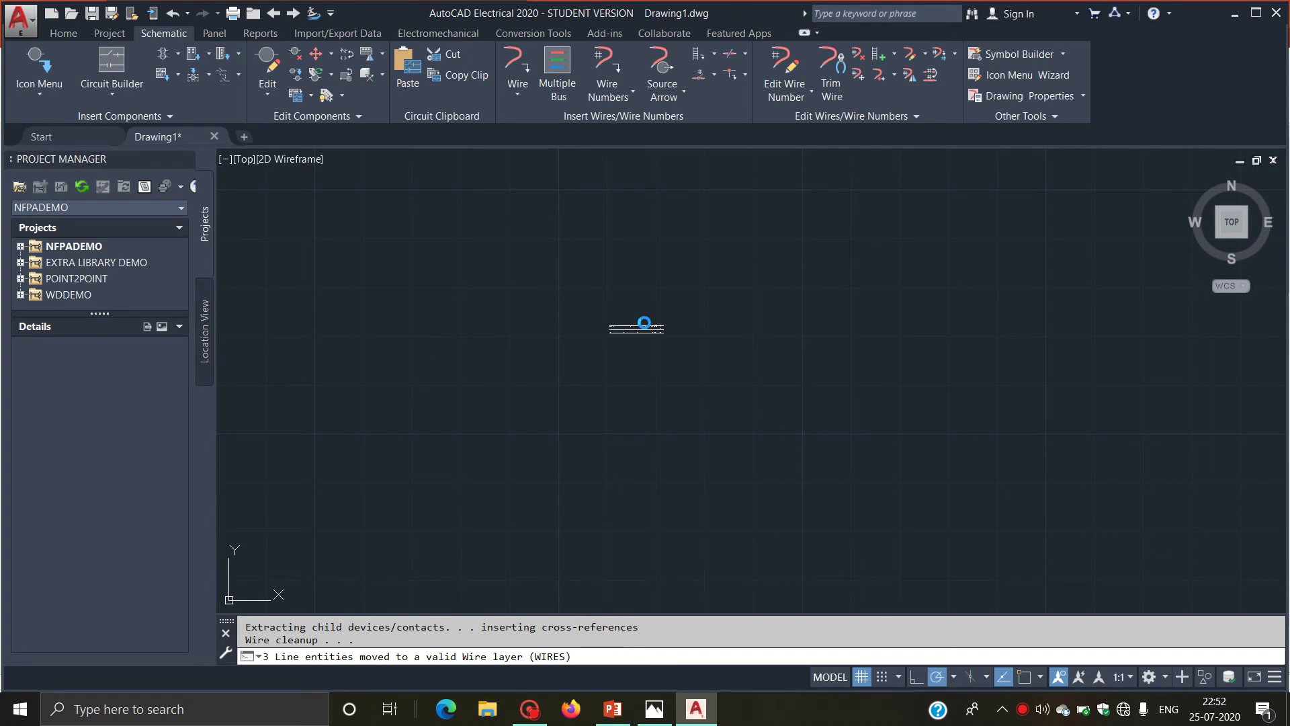
scroll(652, 327, "up", 5)
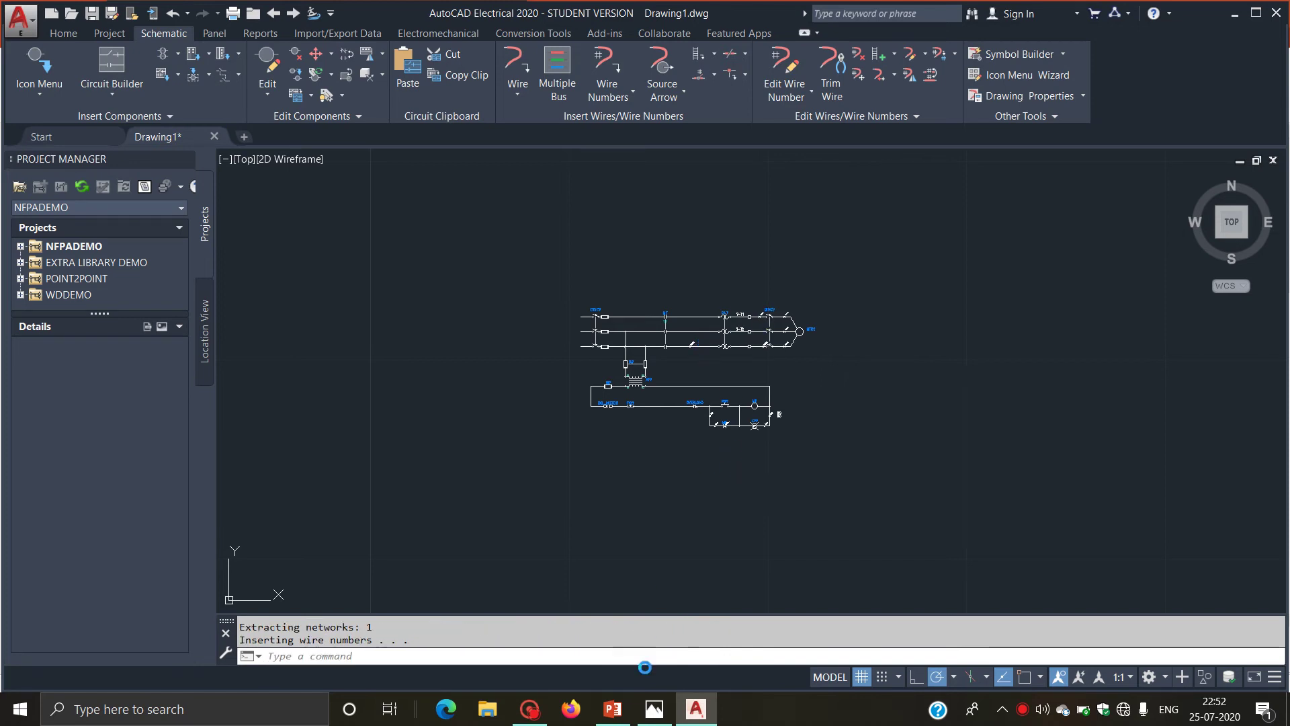
left_click(660, 707)
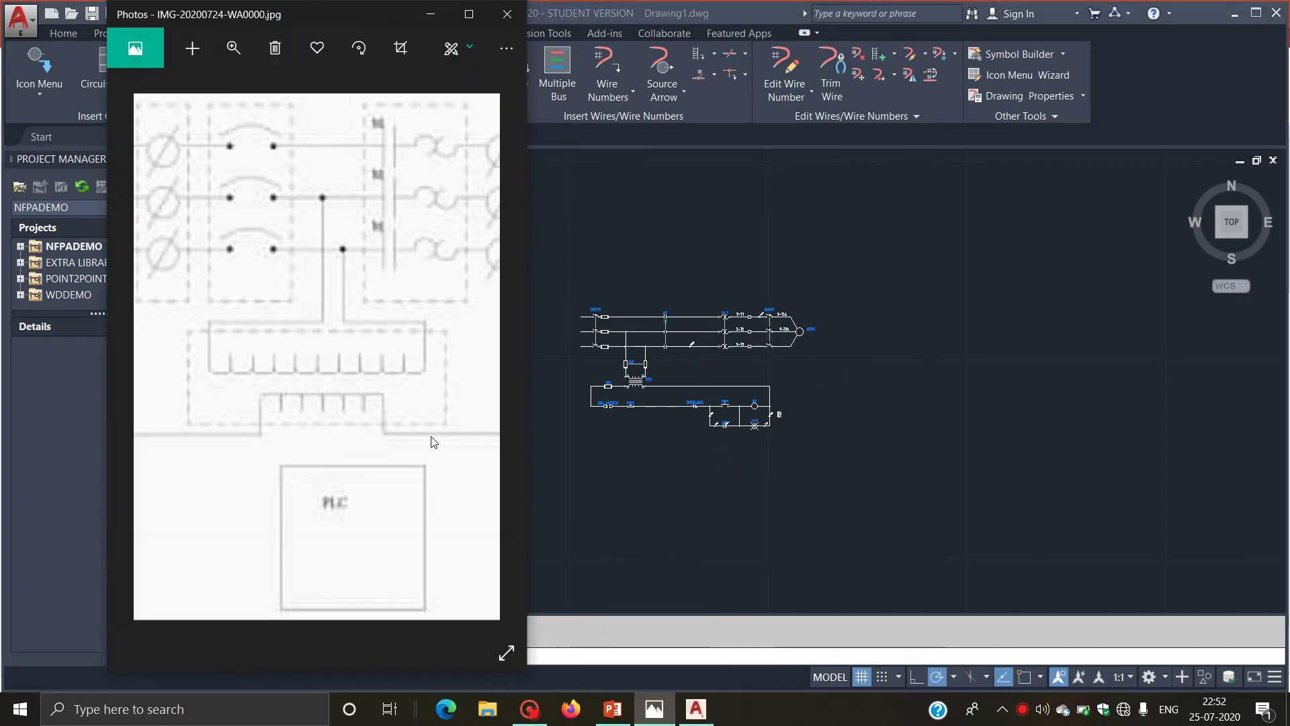
mouse_move(255, 260)
left_mouse_down()
mouse_move(245, 300)
mouse_move(208, 335)
mouse_move(304, 287)
left_mouse_up()
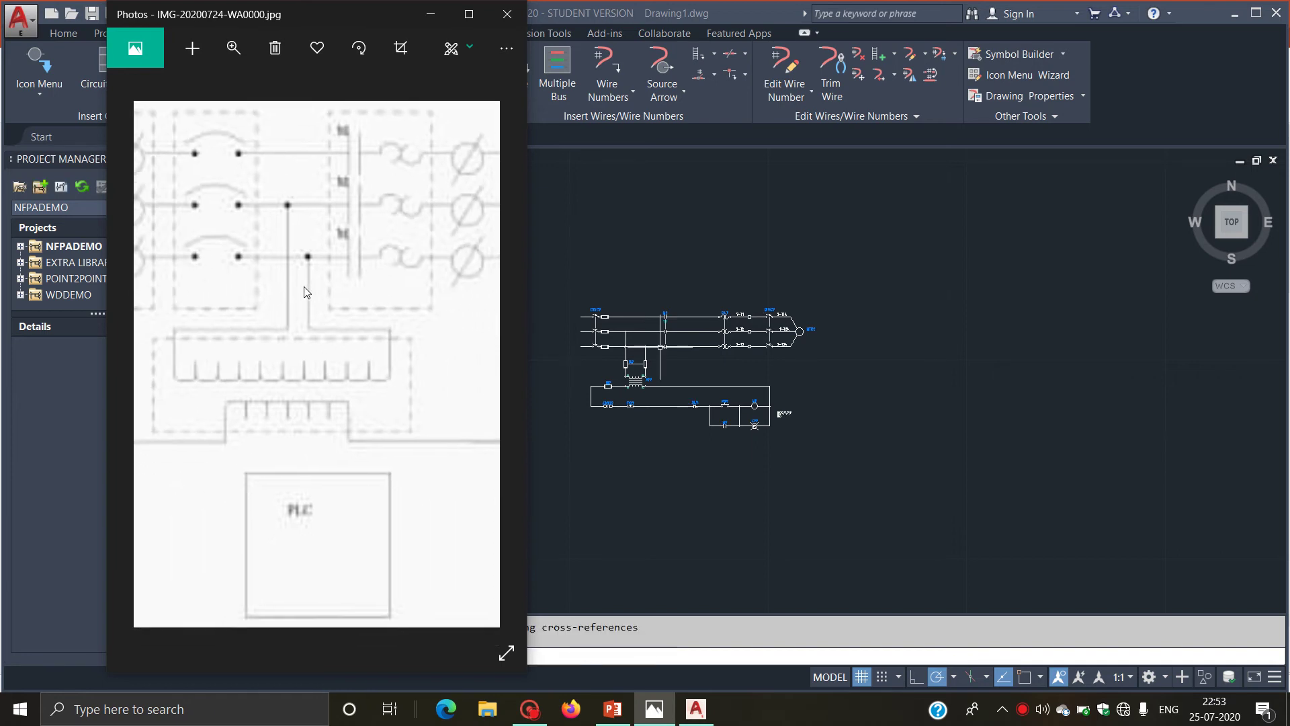
mouse_move(305, 352)
left_mouse_down()
mouse_move(351, 344)
mouse_move(330, 349)
mouse_move(327, 385)
left_mouse_up()
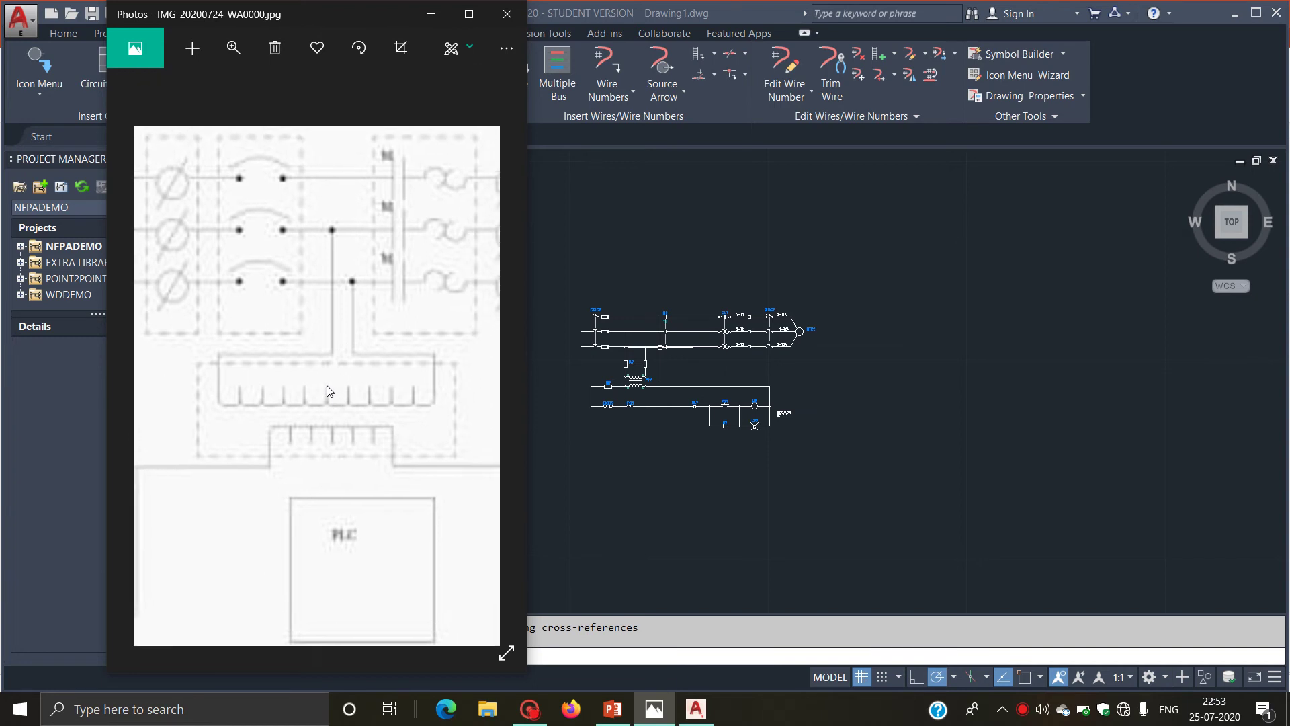
left_click_drag(356, 446, 350, 461)
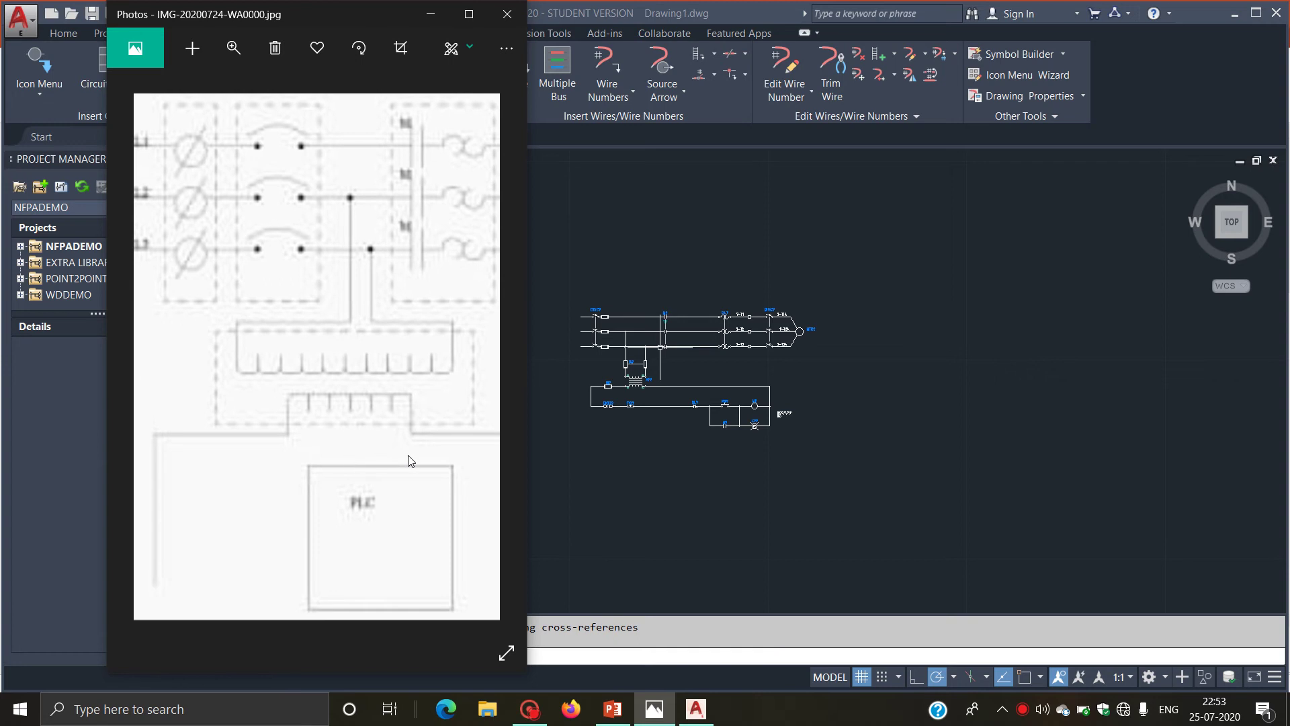
left_click(607, 465)
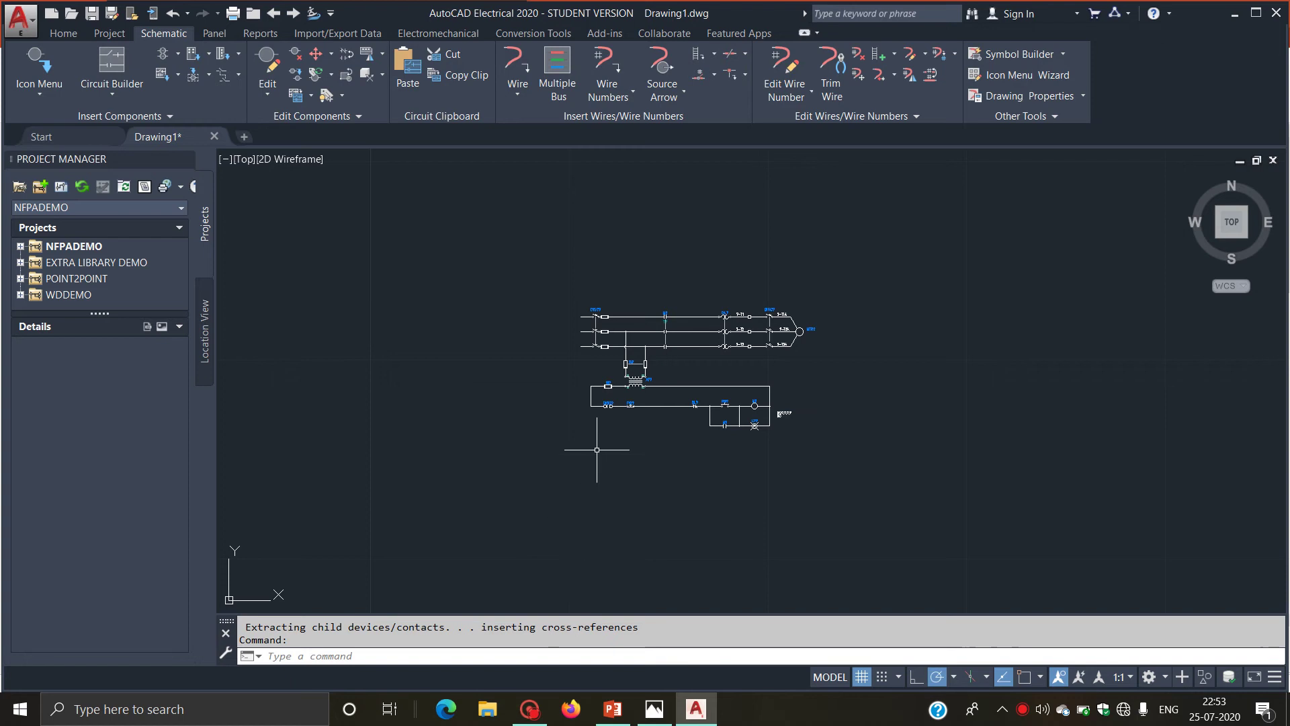
Retag the DISC? disconnect switch as DISC 1 and update its related components.
scroll(584, 328, "up", 2)
scroll(606, 309, "up", 6)
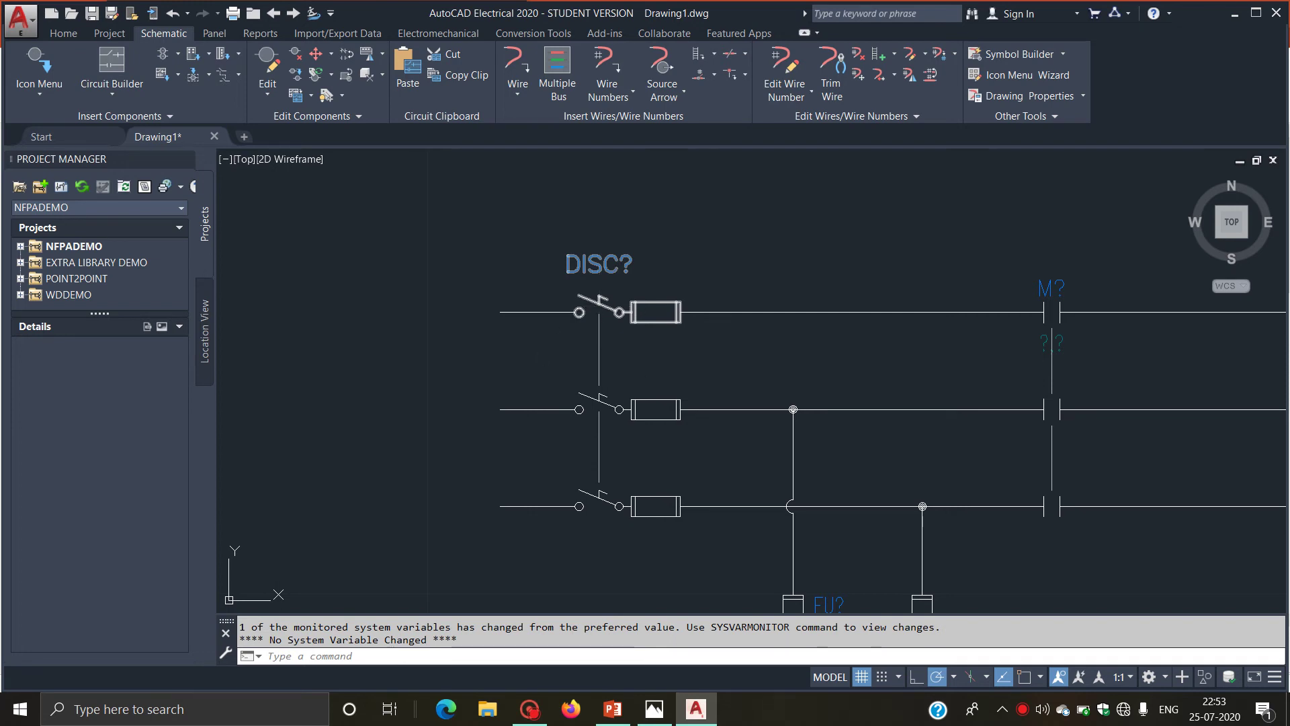
right_click(611, 269)
key("Escape")
double_click(623, 259)
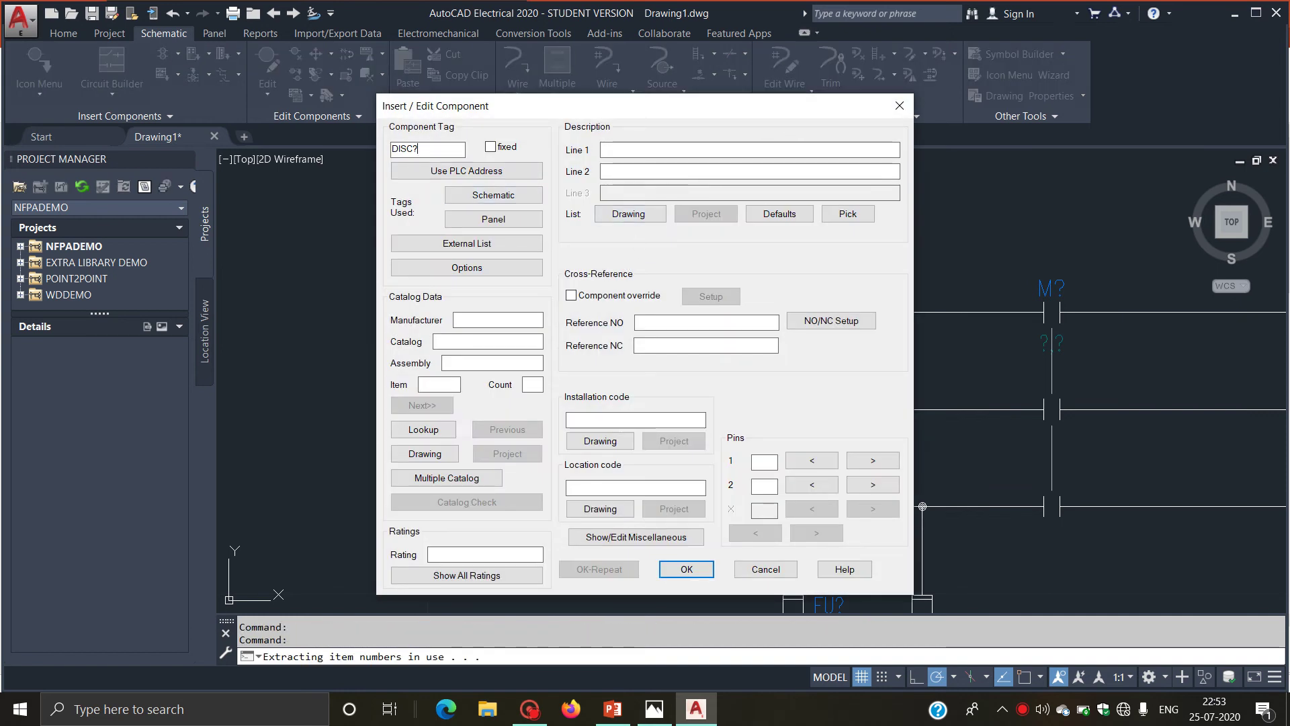
type("1")
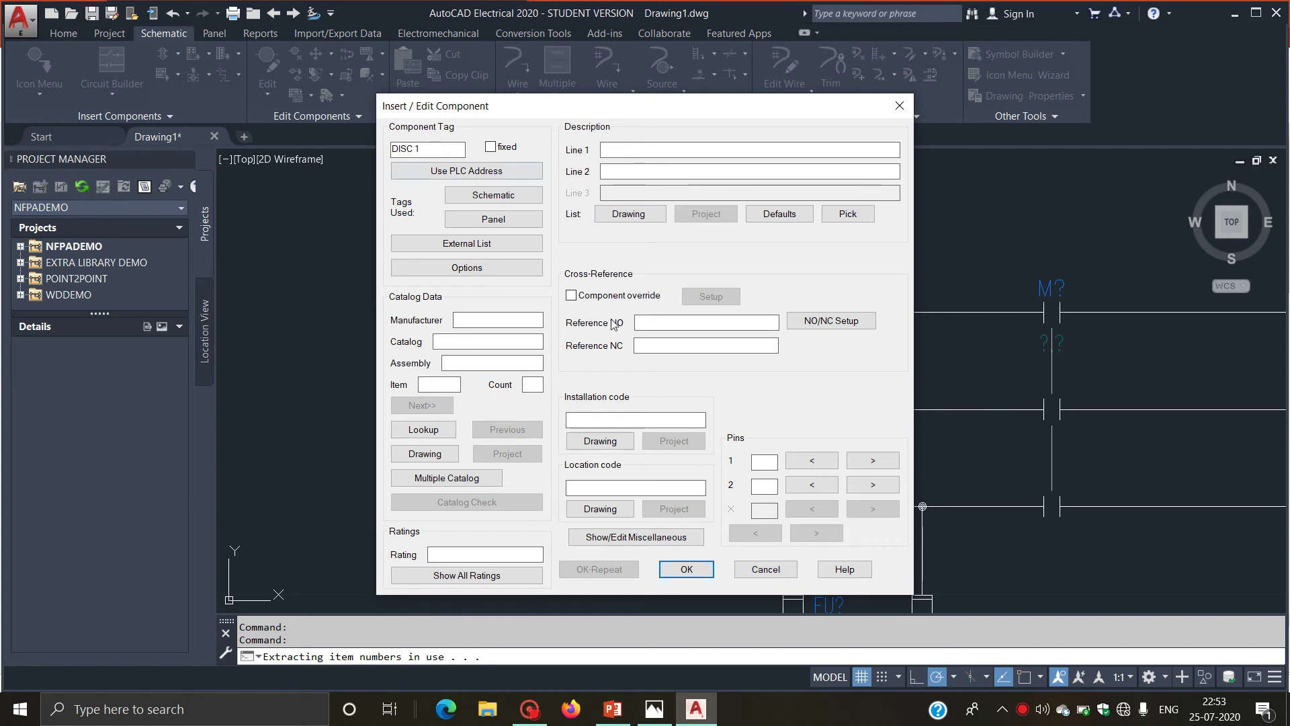
left_click(686, 569)
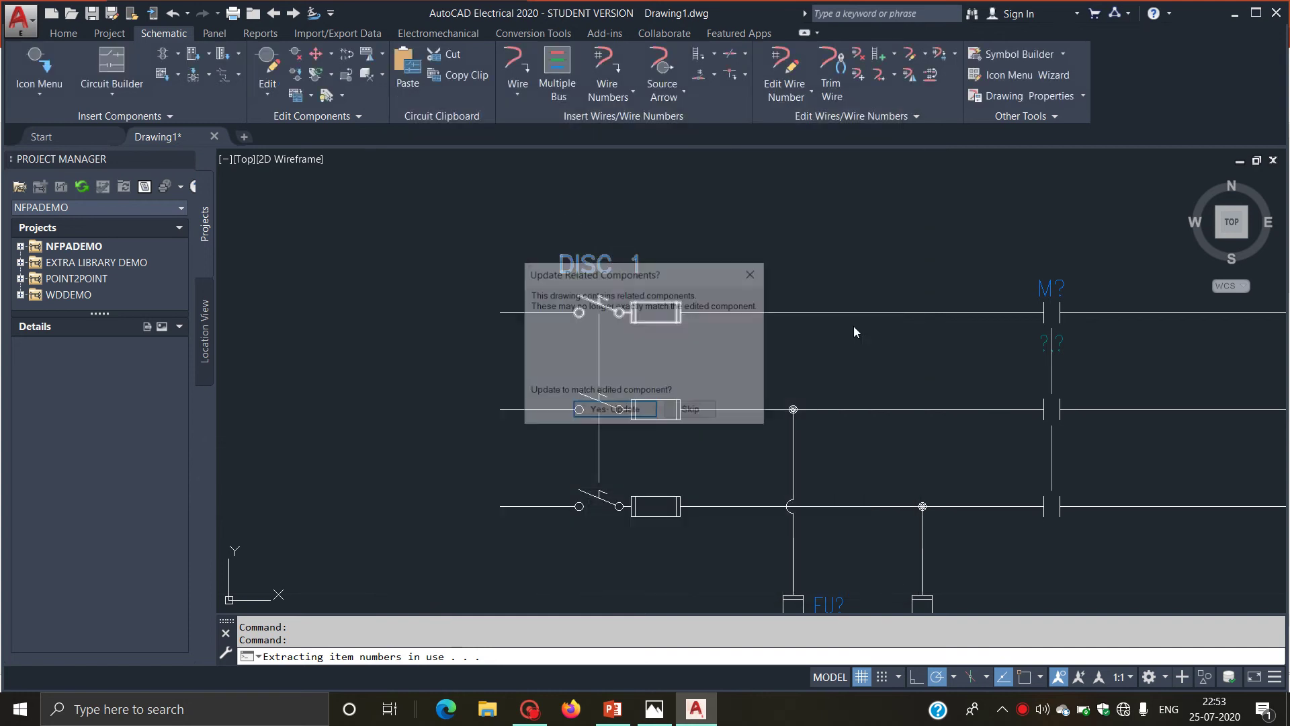
left_click(614, 411)
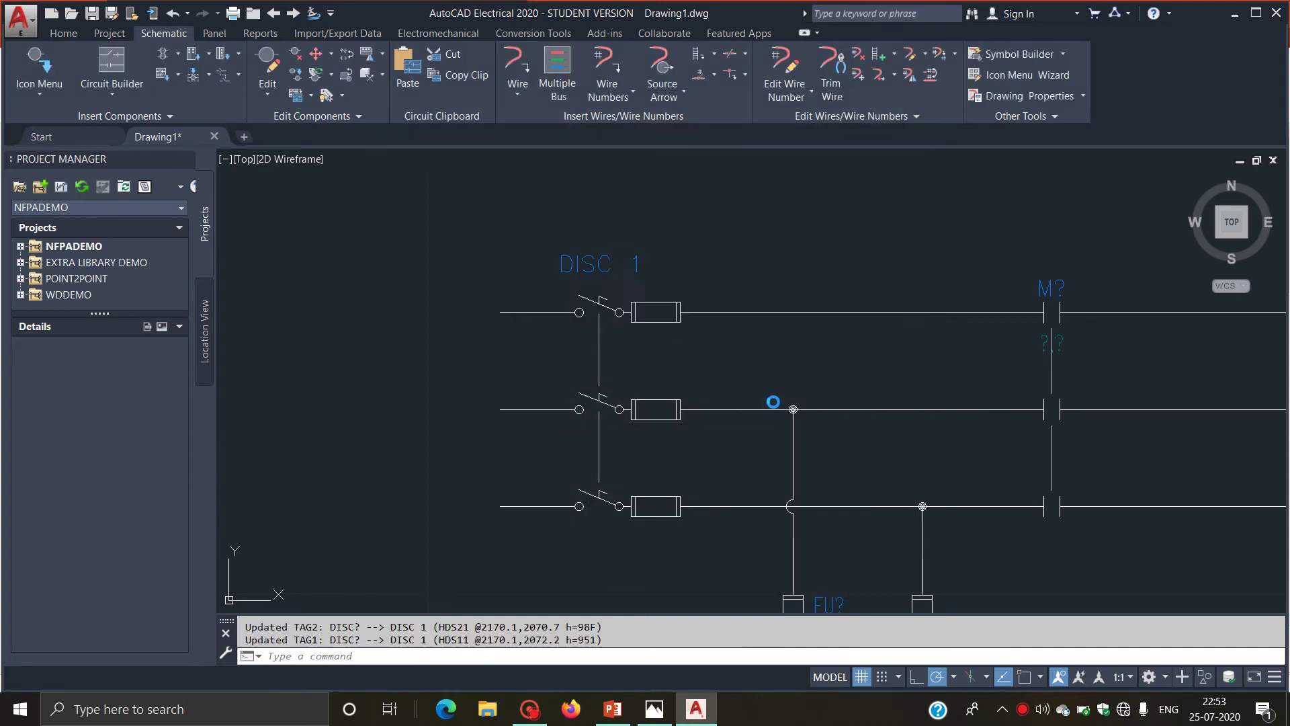
scroll(815, 395, "down", 3)
left_click(764, 327)
Retag the M? contactor contact as M 1, updating linked components and dismissing the cross-reference alert.
left_click(836, 373)
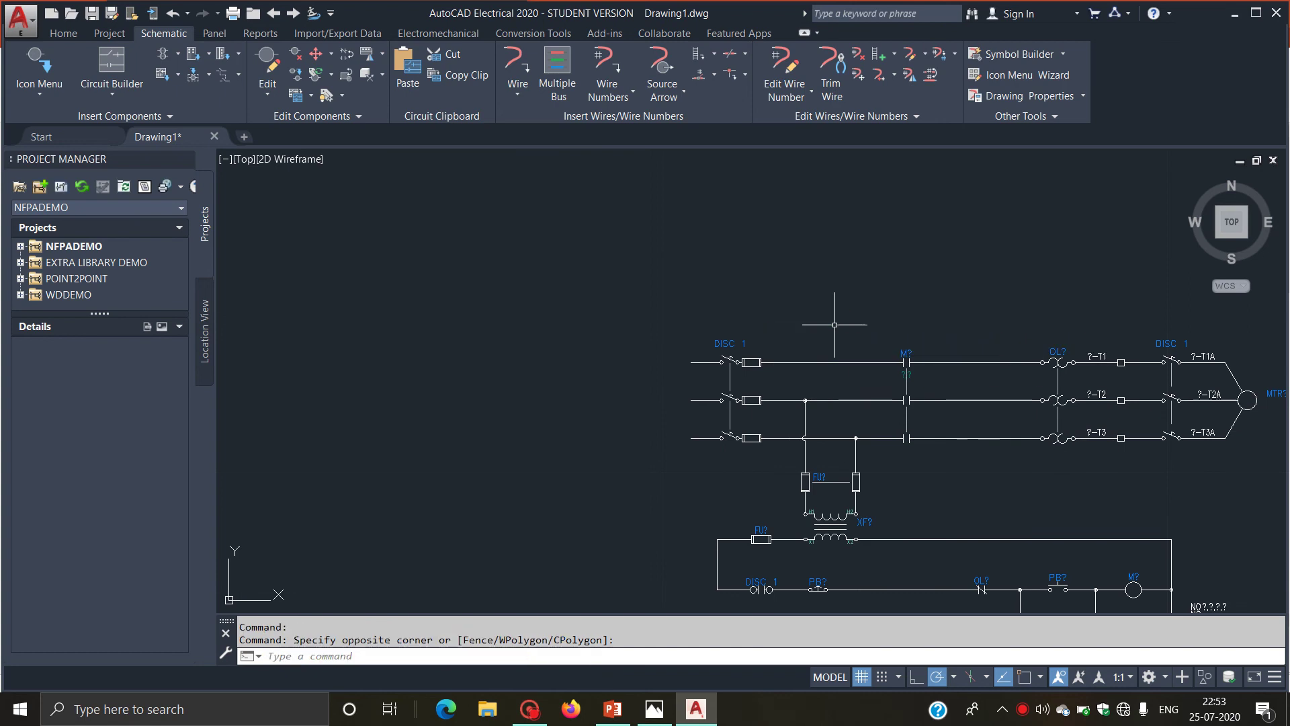
scroll(834, 322, "up", 3)
scroll(863, 325, "up", 3)
right_click(864, 323)
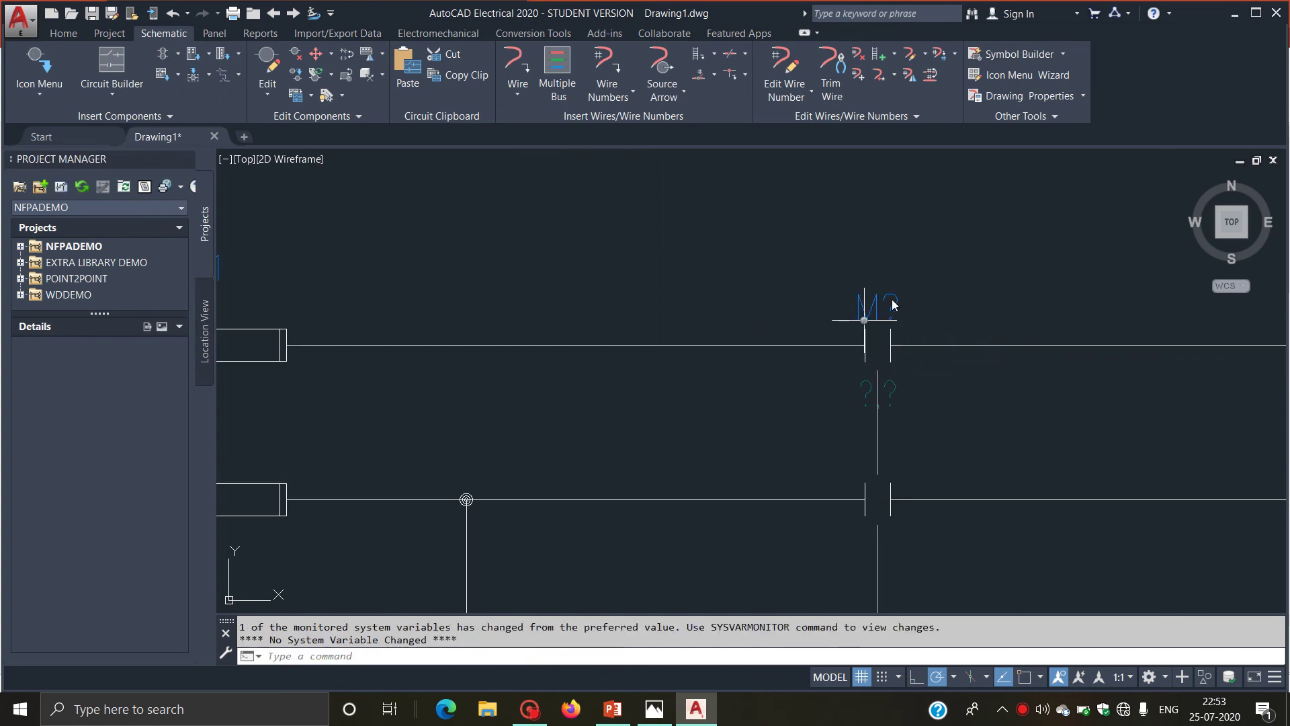
left_click(867, 278)
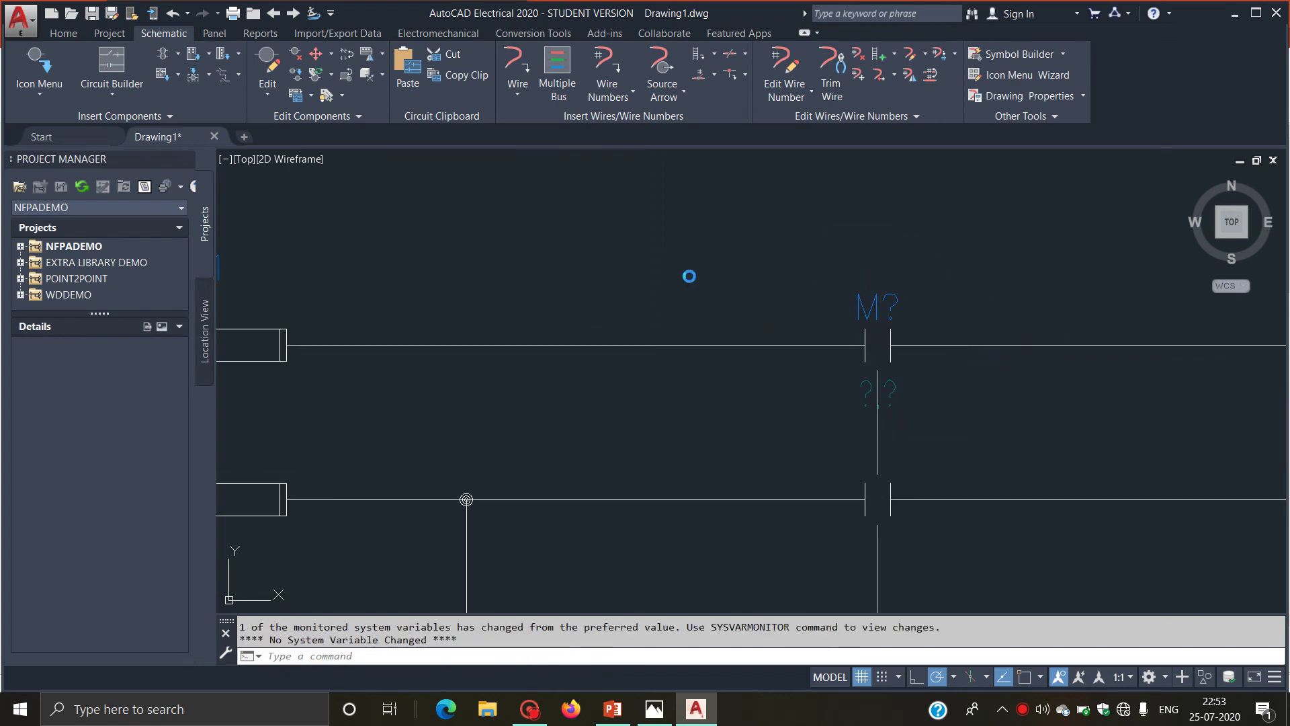
left_click(444, 220)
type("M 1")
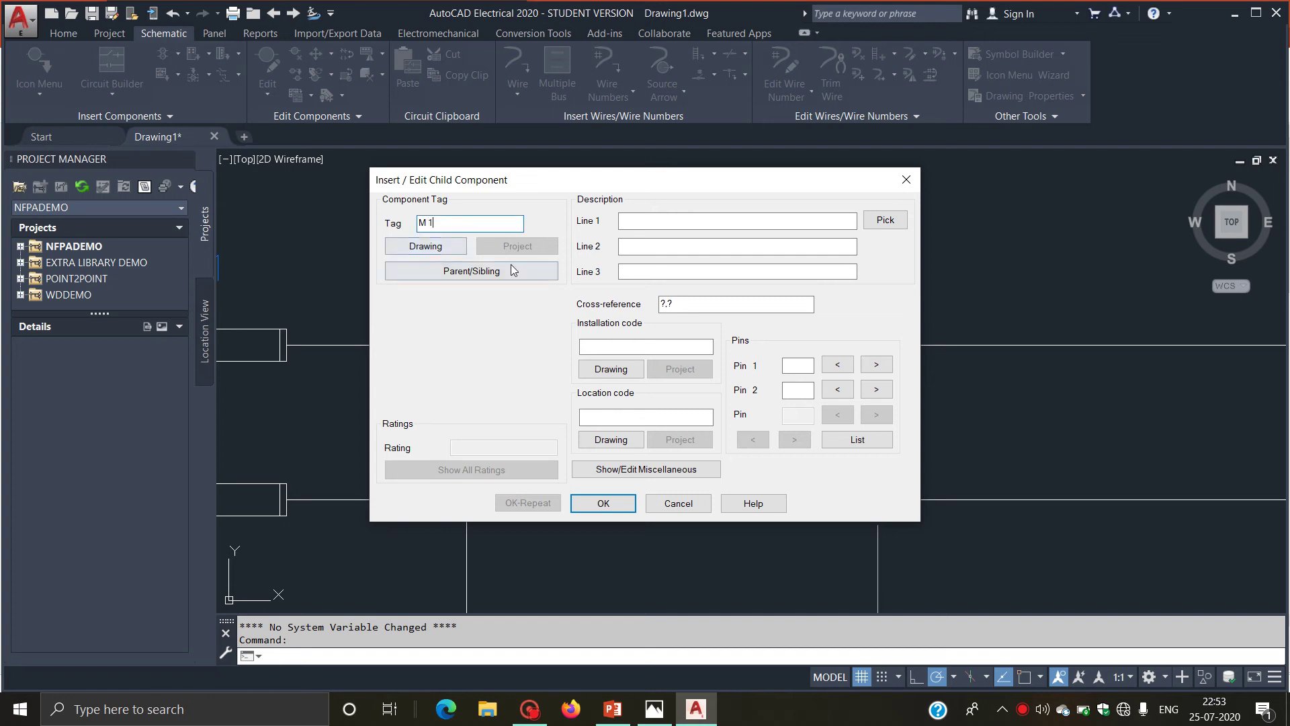
left_click(603, 503)
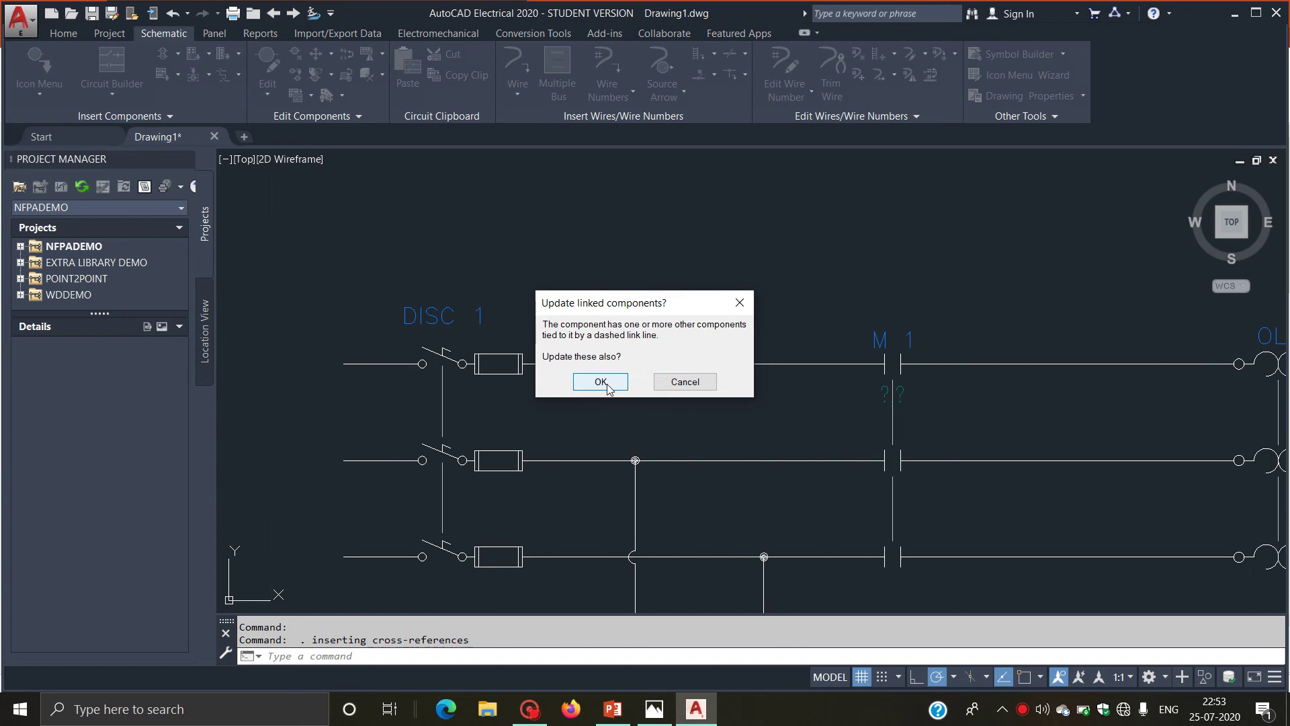
left_click(620, 384)
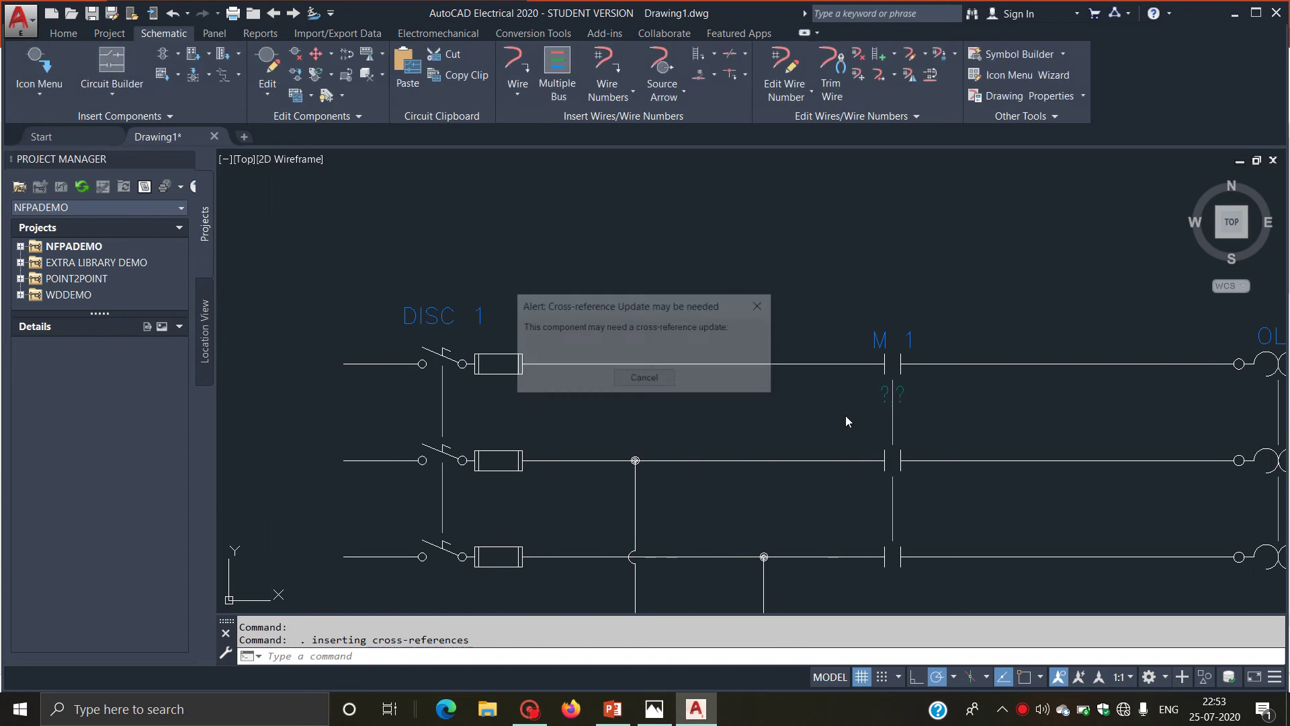
left_click(639, 378)
scroll(979, 369, "down", 4)
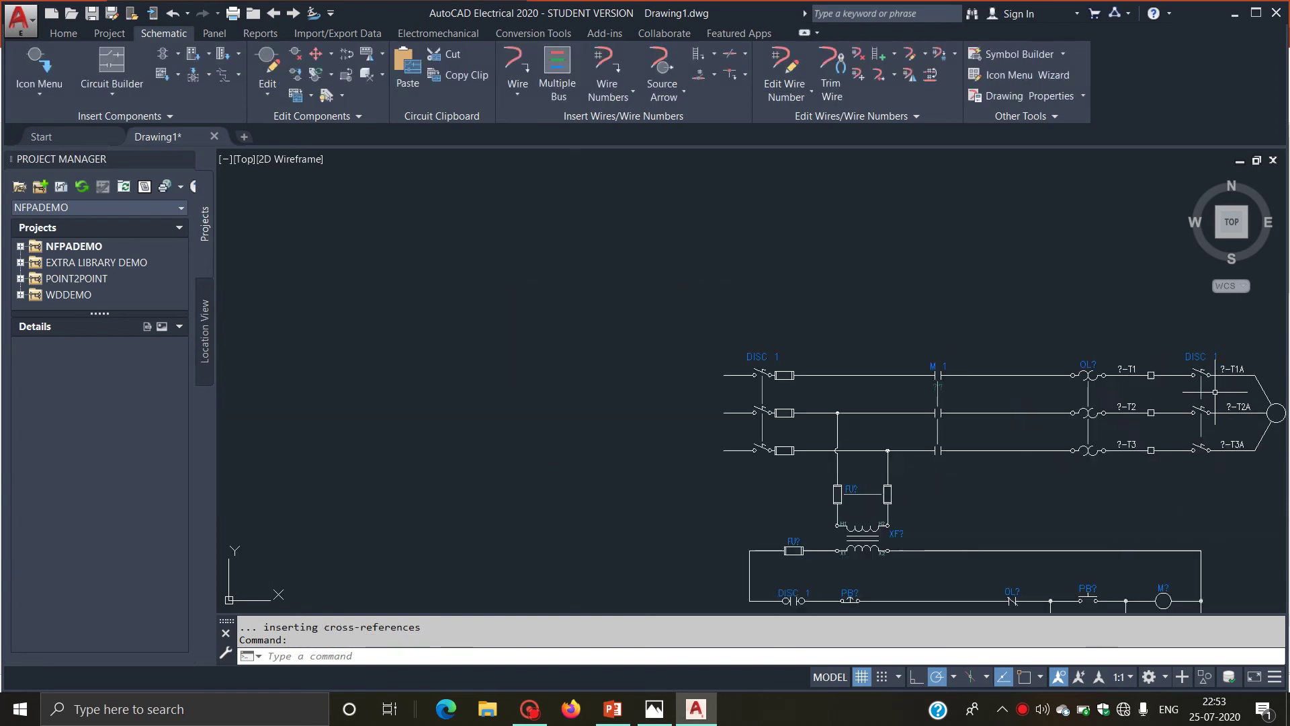
scroll(1108, 383, "up", 3)
scroll(942, 418, "up", 3)
Change wire number ?-T1 to 230-T1.
scroll(874, 409, "up", 1)
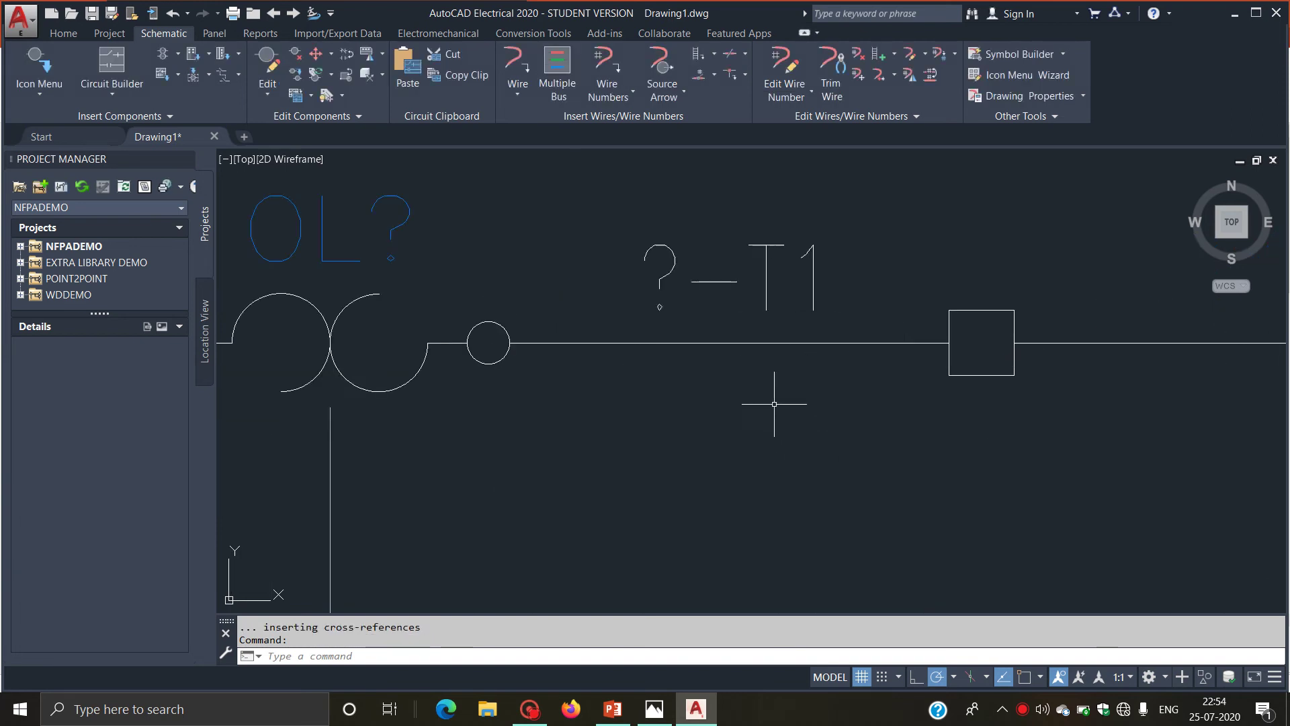
scroll(773, 403, "down", 2)
scroll(735, 317, "up", 2)
scroll(726, 314, "down", 2)
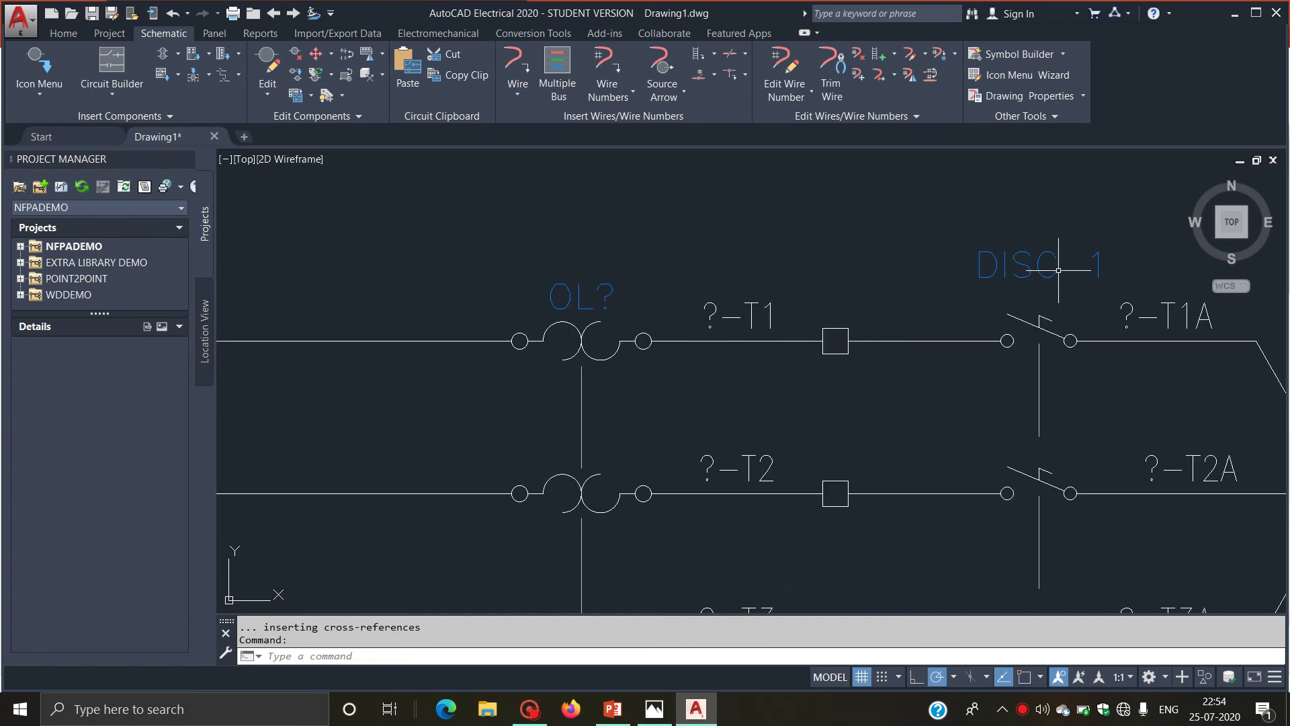
double_click(720, 308)
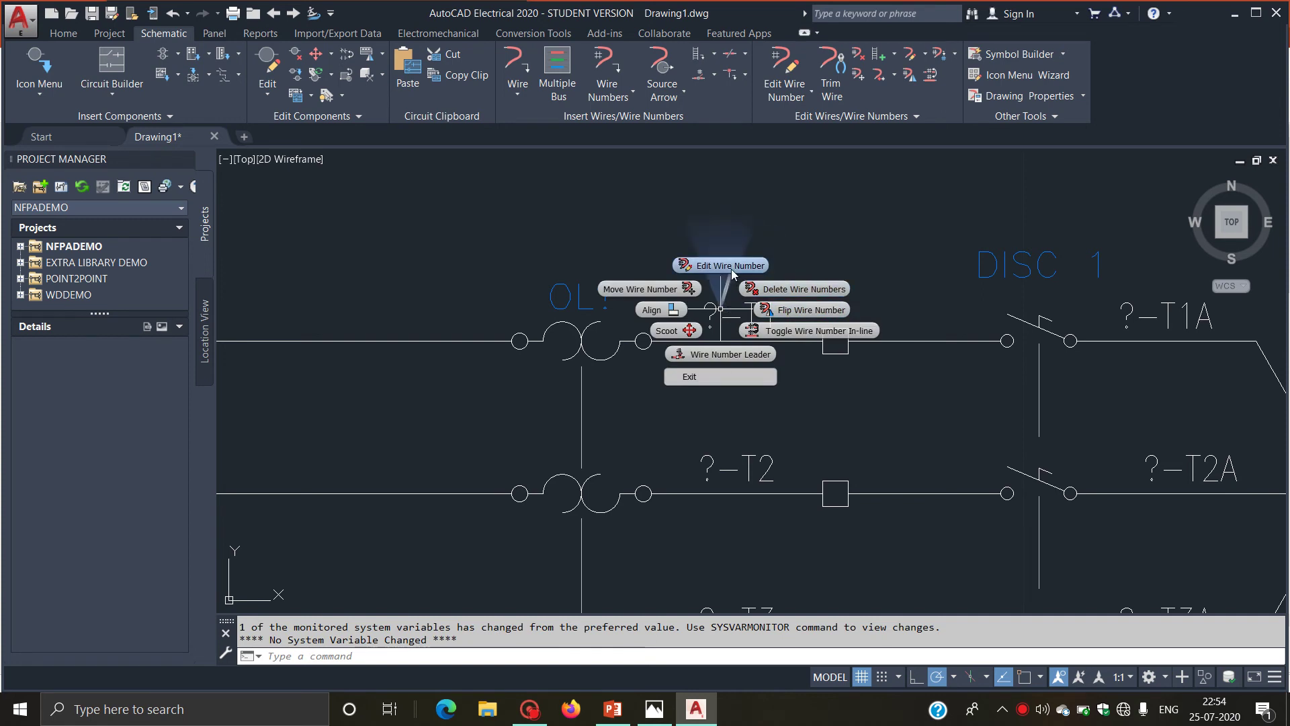
left_click(730, 266)
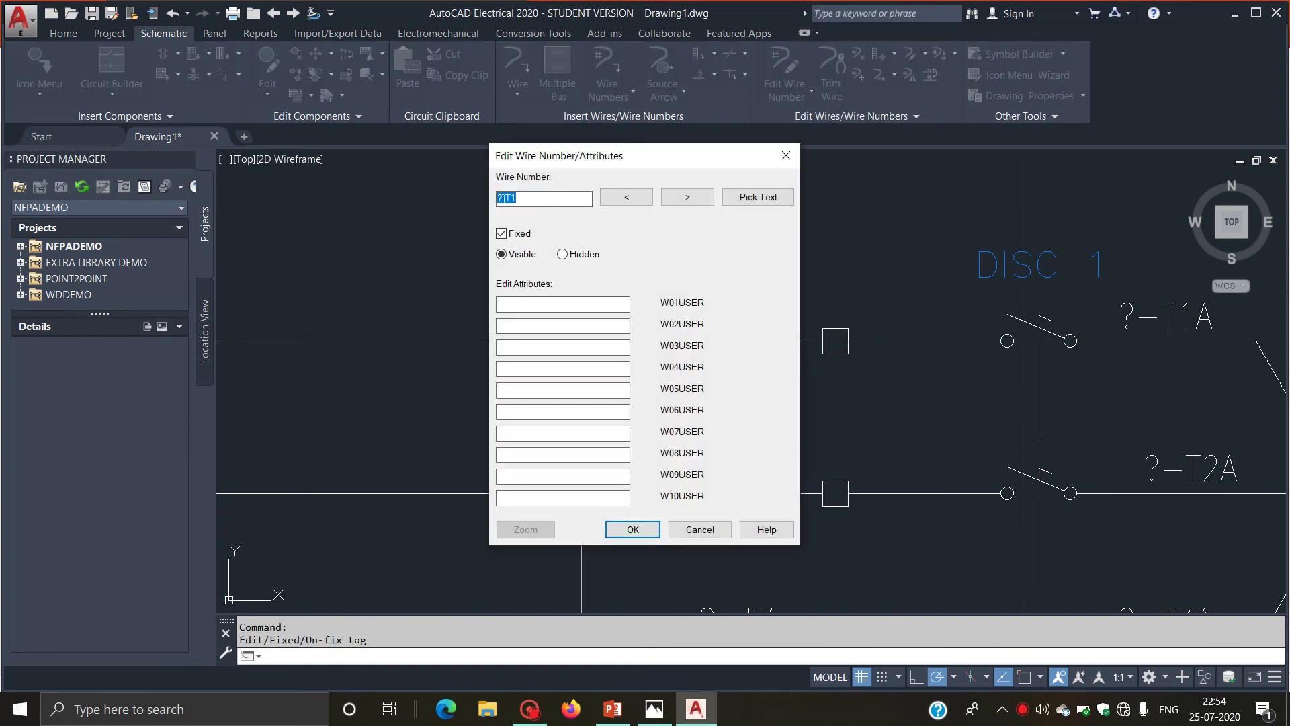
left_click(520, 197)
key("BackSpace")
type("230")
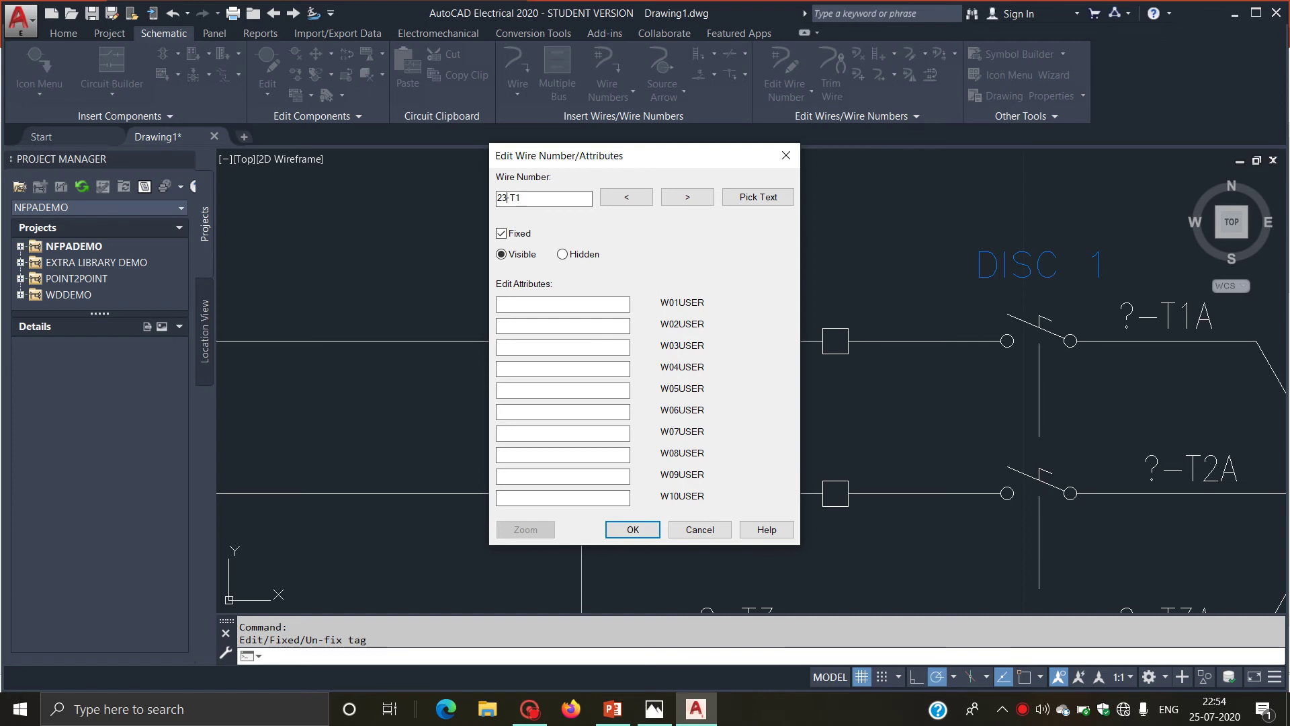
left_click(632, 529)
Change wire number ?-T2 to 230 T2.
right_click(717, 469)
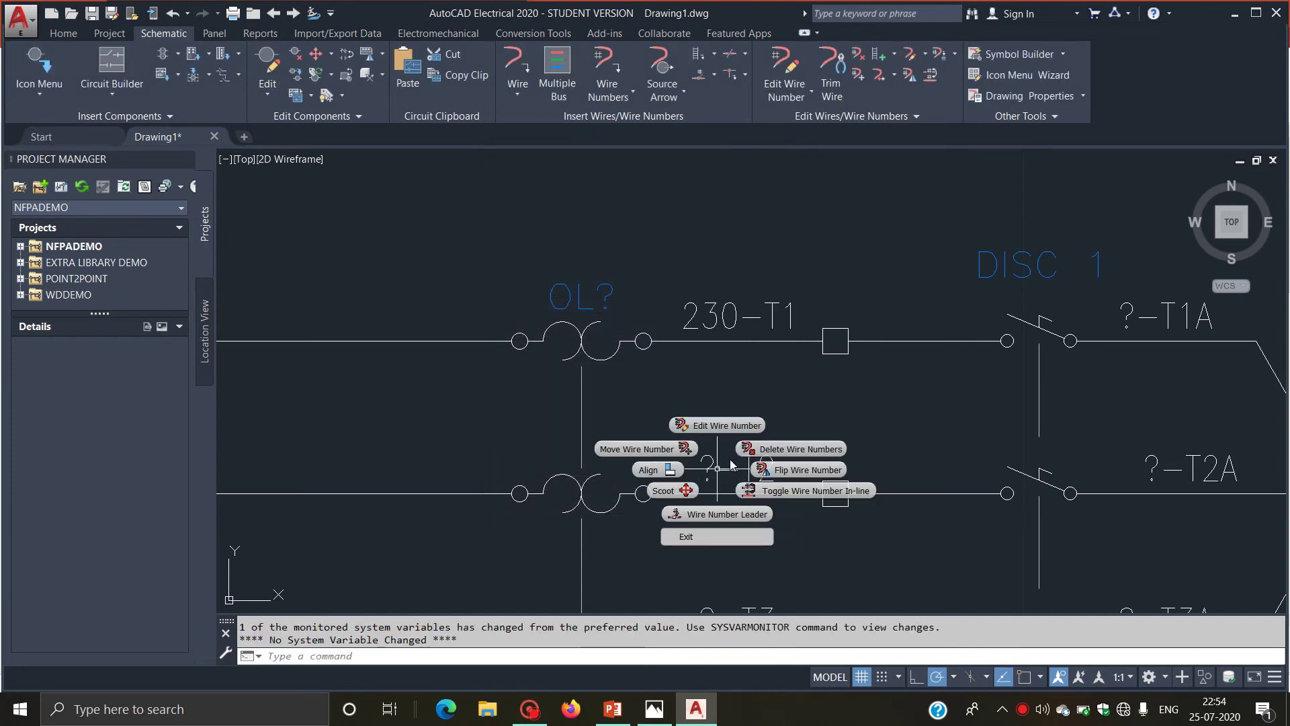
left_click(717, 425)
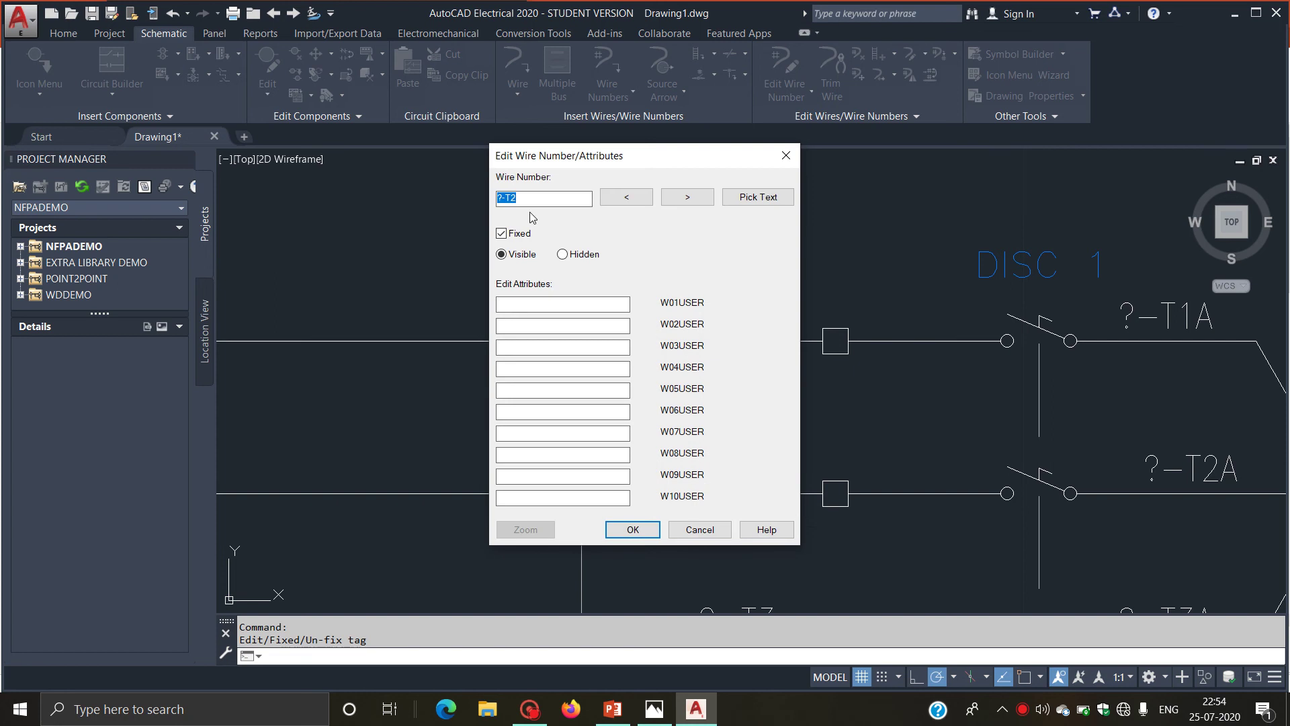
left_click(506, 197)
type("230")
left_click(651, 529)
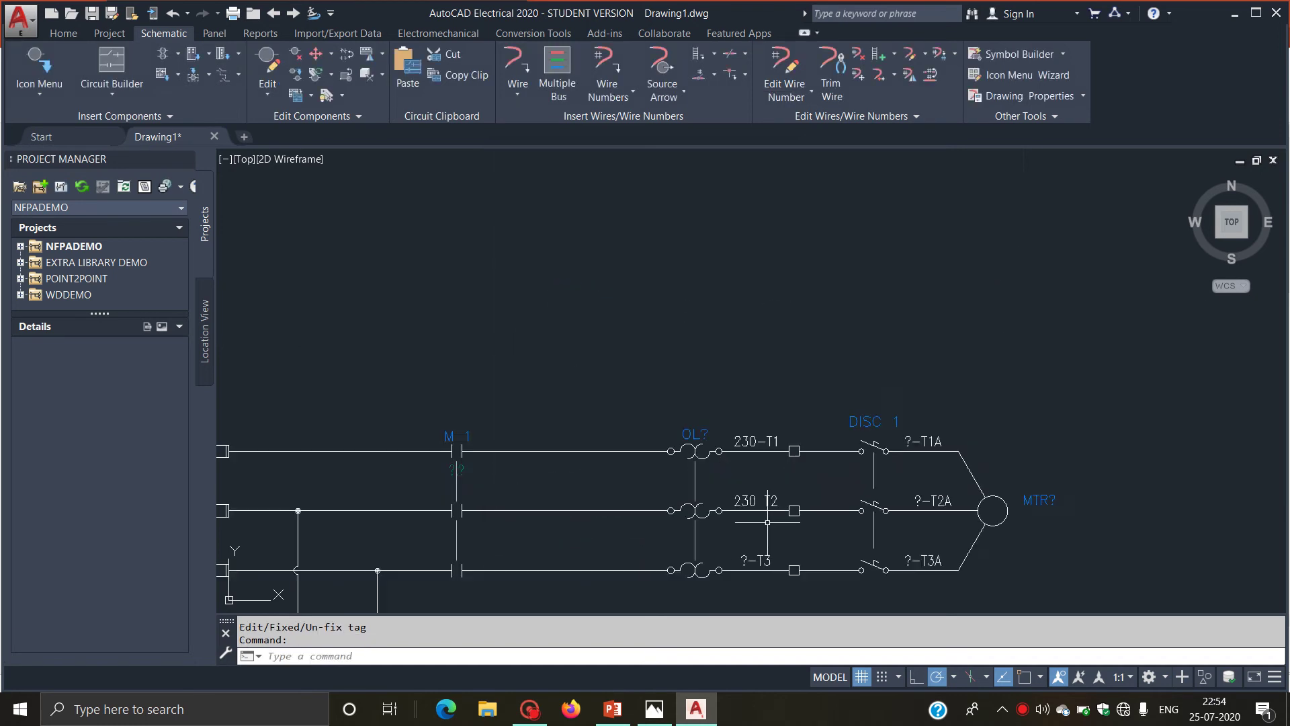
Change wire number ?-T3 to 231-T3.
scroll(749, 580, "up", 4)
right_click(761, 533)
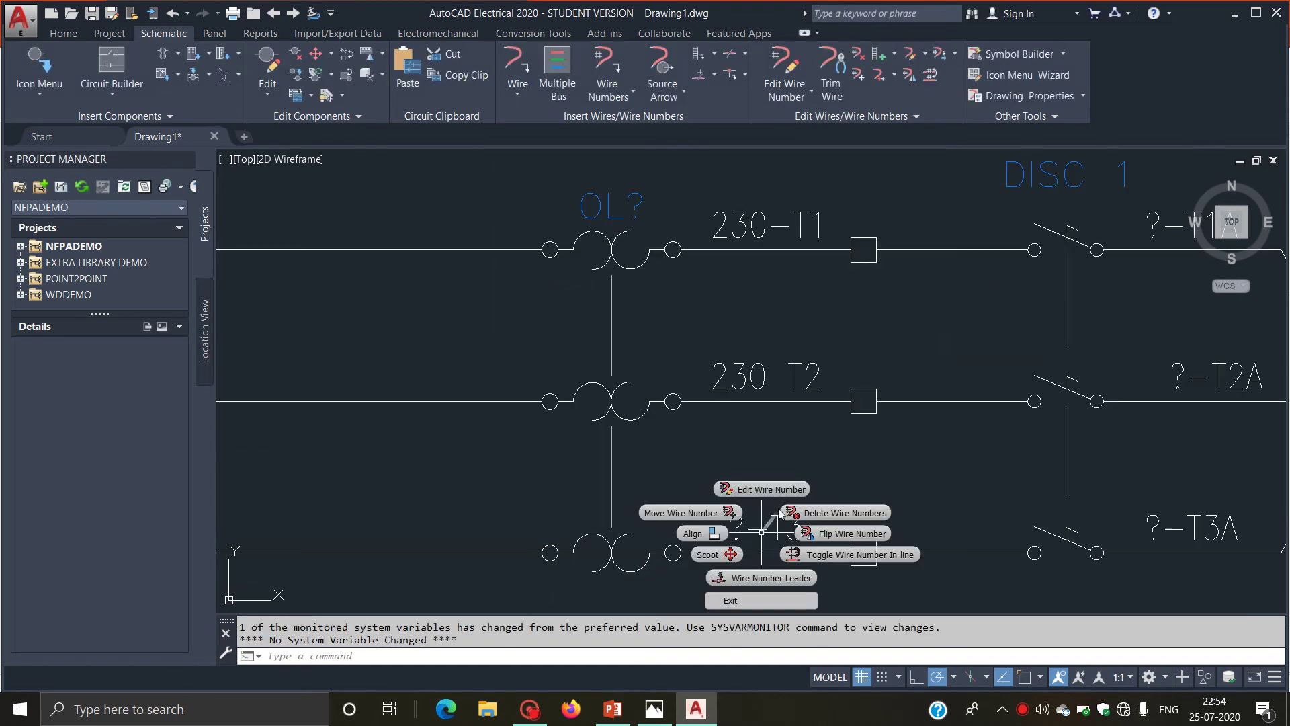
left_click(766, 489)
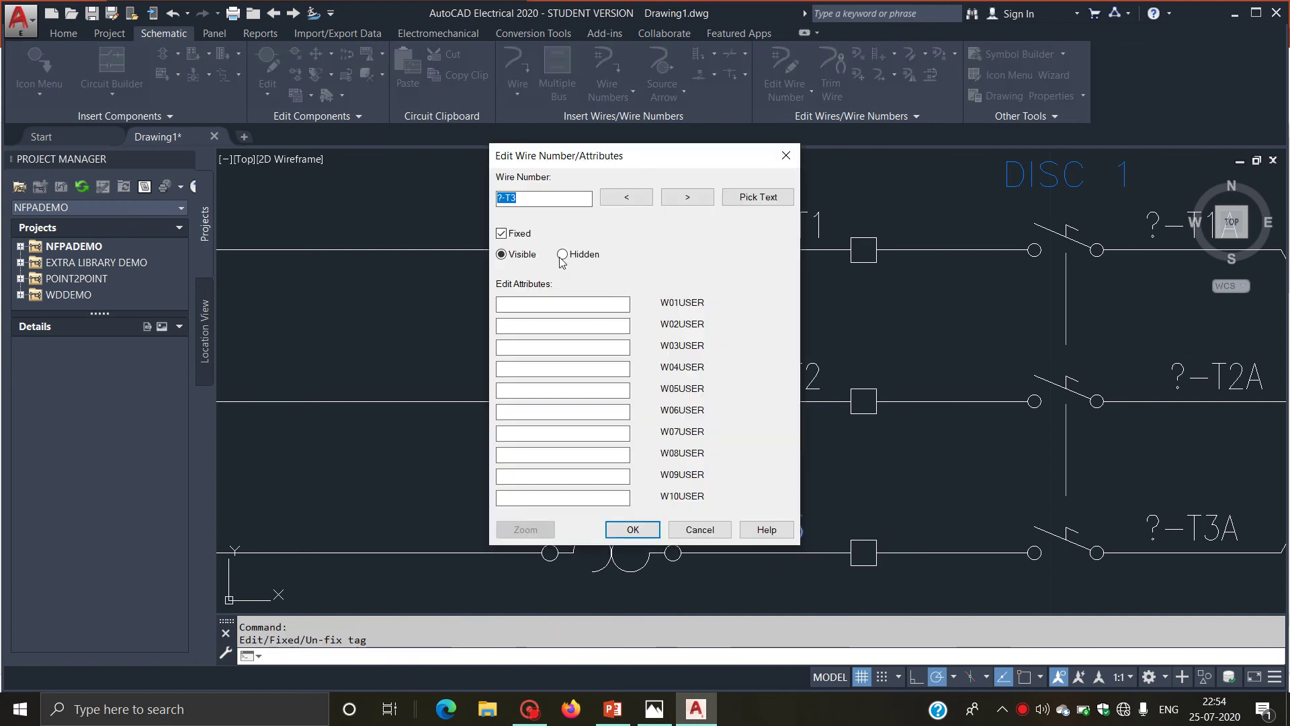
left_click(505, 197)
type("1")
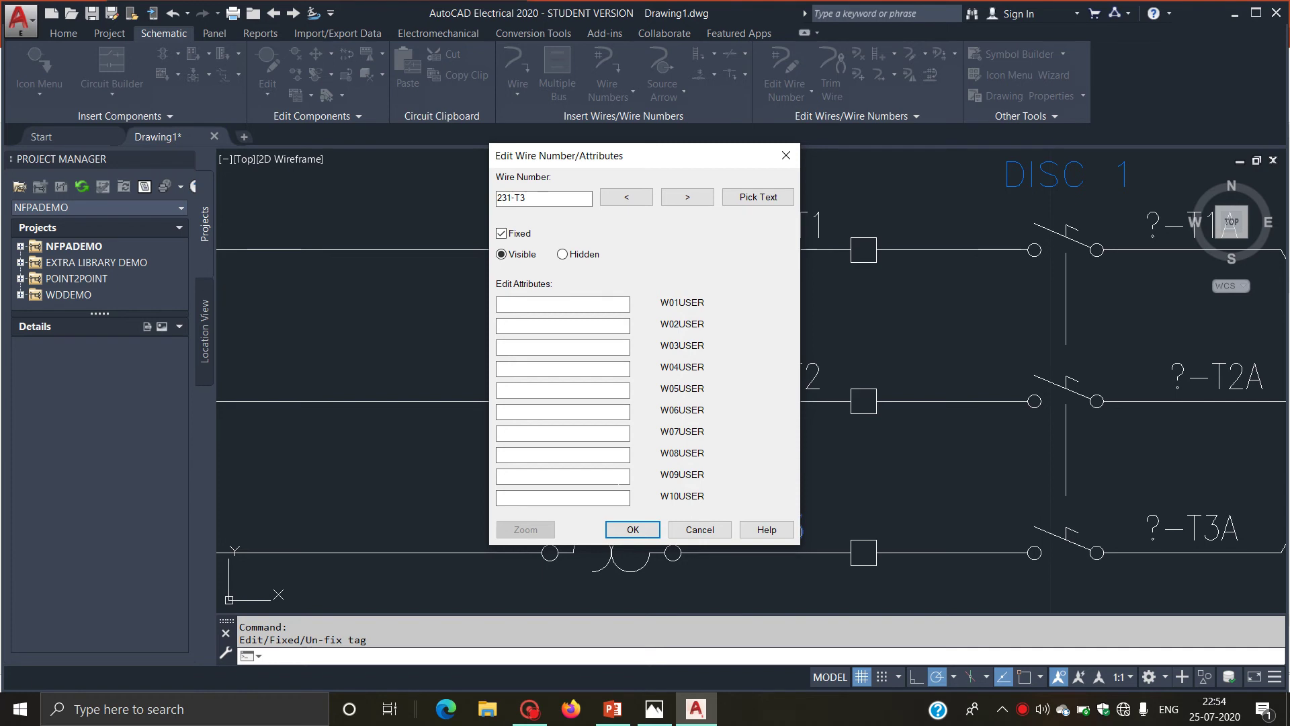
left_click(631, 529)
Change wire number ?-T1A to 230B-T1A.
scroll(954, 330, "down", 4)
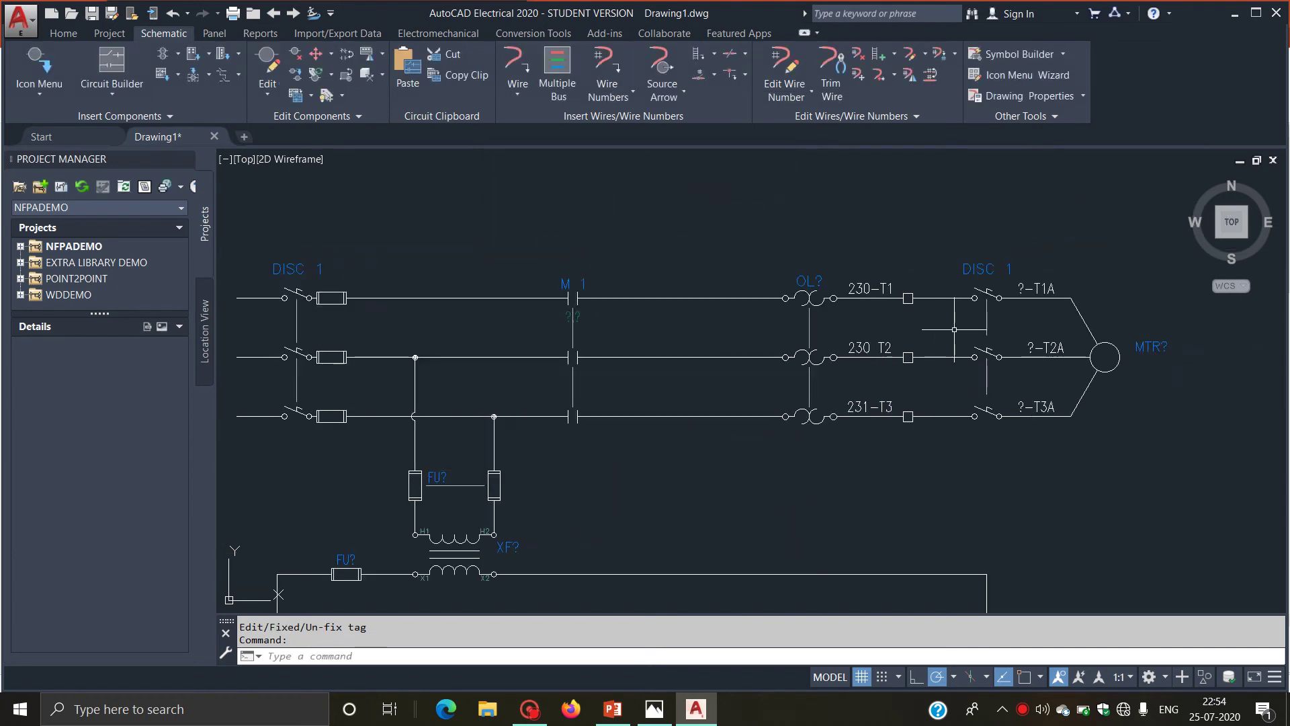
scroll(1013, 296, "up", 4)
scroll(1042, 303, "down", 4)
scroll(1152, 225, "up", 2)
scroll(1012, 302, "up", 3)
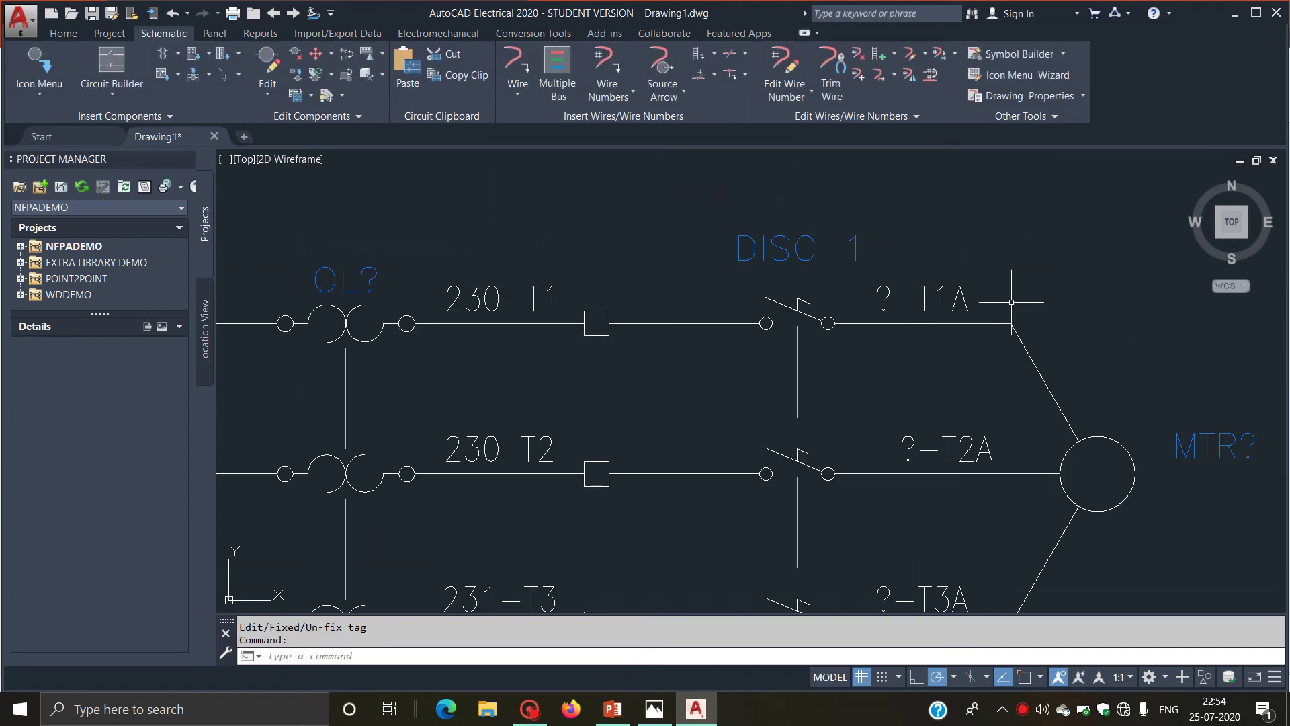
right_click(940, 296)
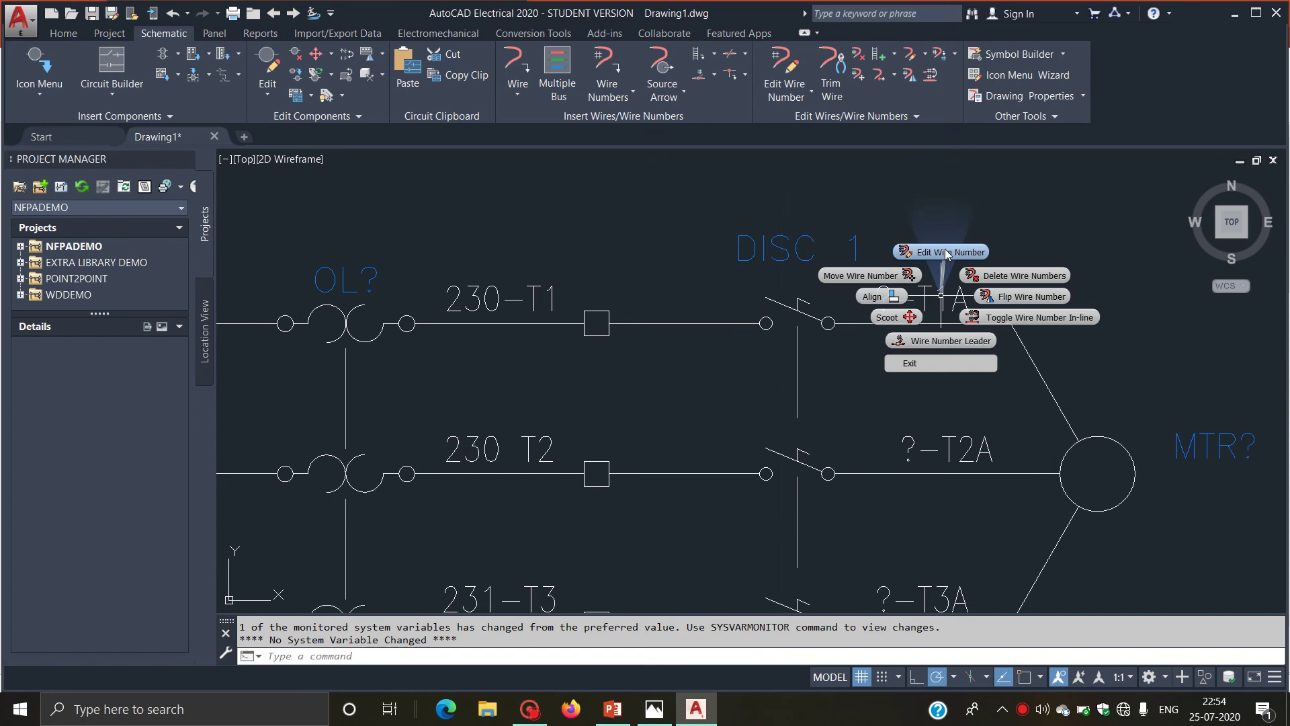
left_click(946, 254)
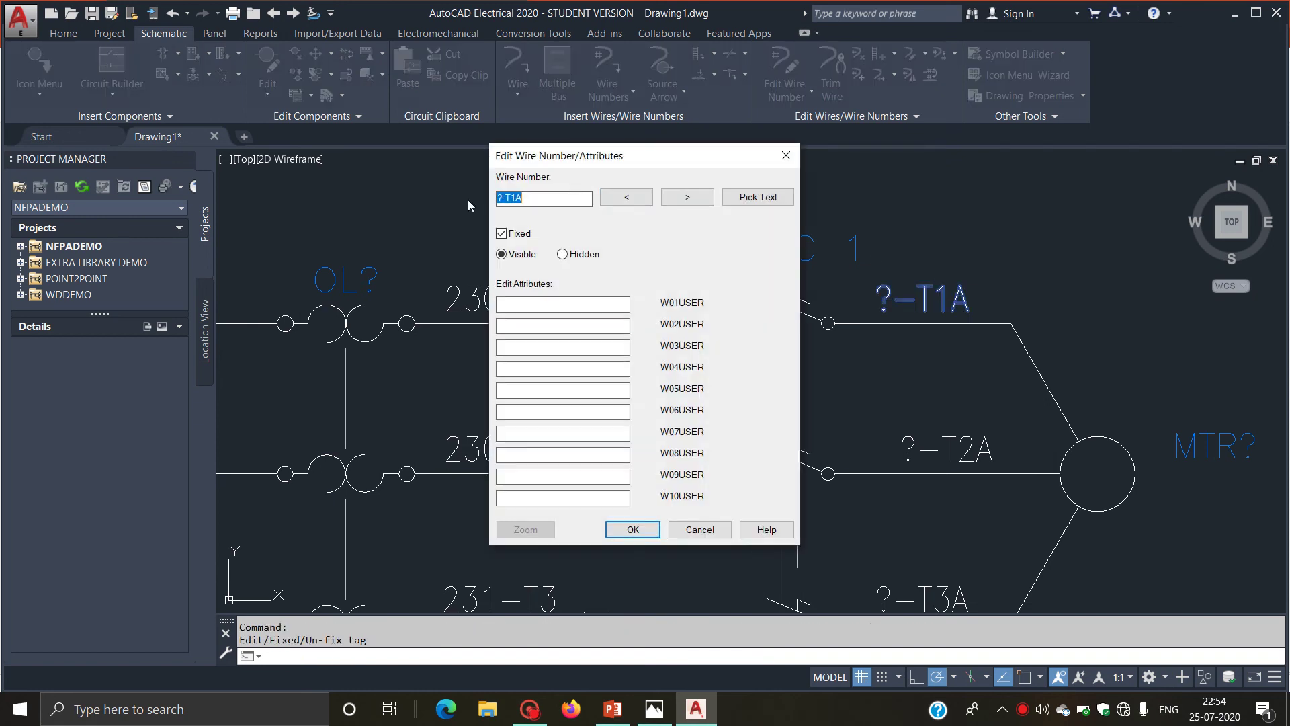
left_click(506, 197)
type("230")
type("-")
key("BackSpace")
key("BackSpace")
key("BackSpace")
key("BackSpace")
type("2")
type("30")
type("B")
type("-")
left_click(648, 528)
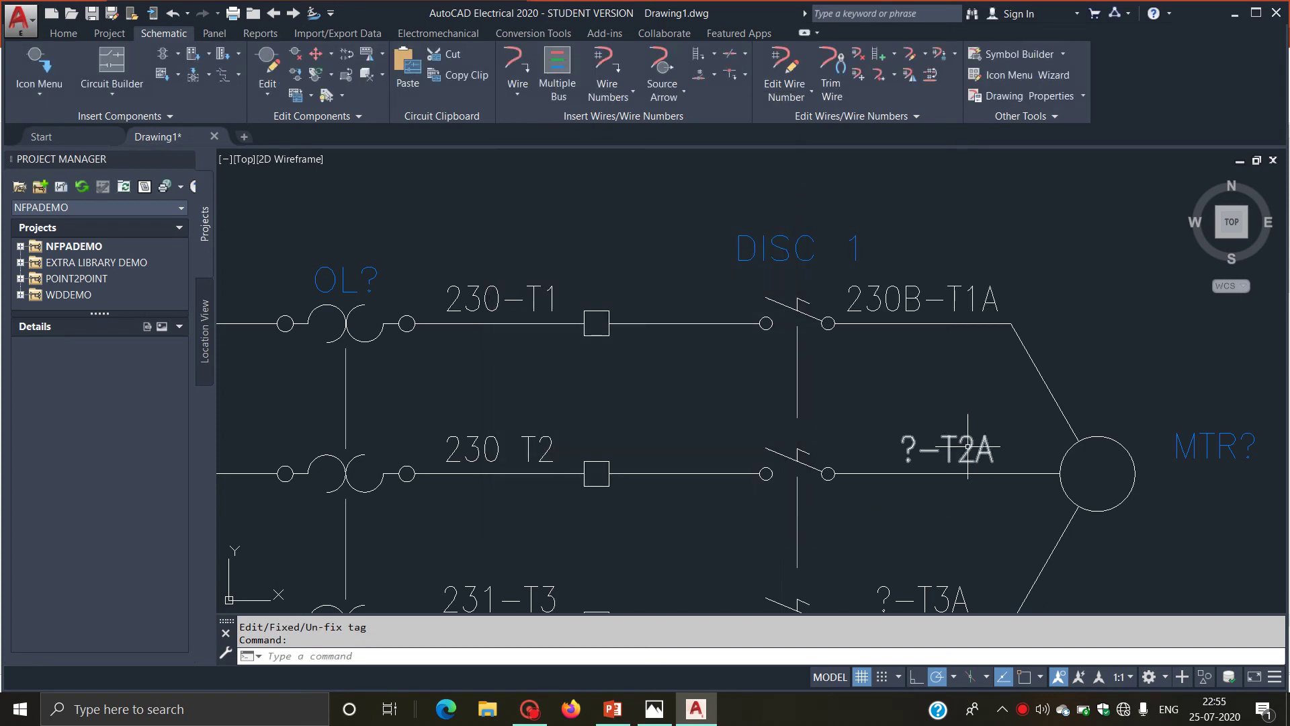
Change wire number ?-T2A to 230 C-T2A.
right_click(972, 433)
left_click(967, 406)
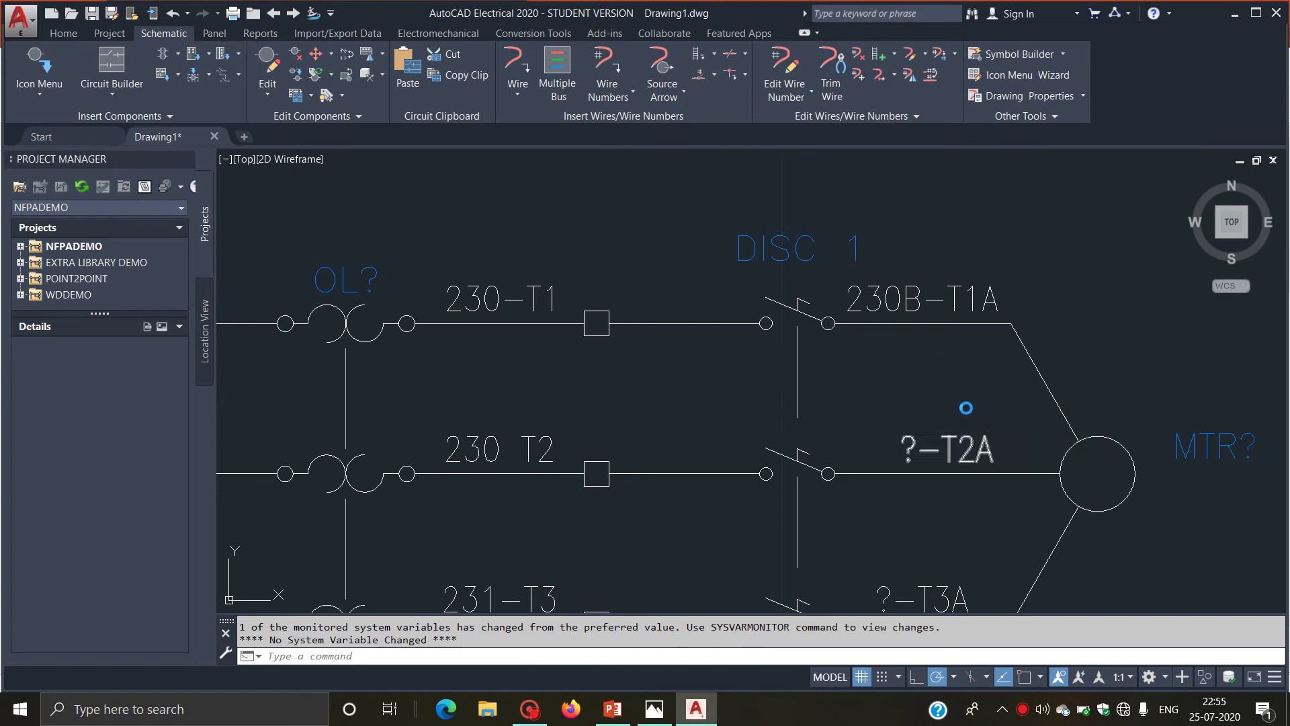
left_click(500, 197)
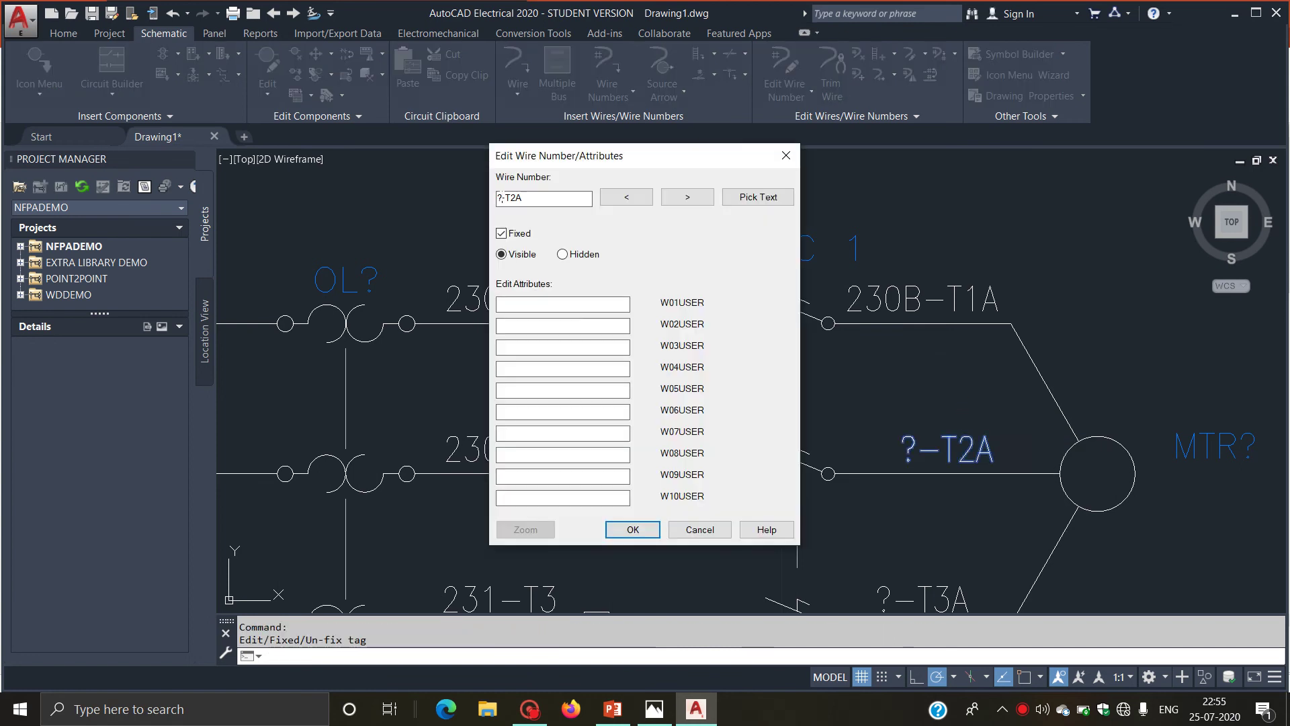
key("BackSpace")
key("BackSpace")
type("230-")
key("Left")
type("C")
left_click(632, 529)
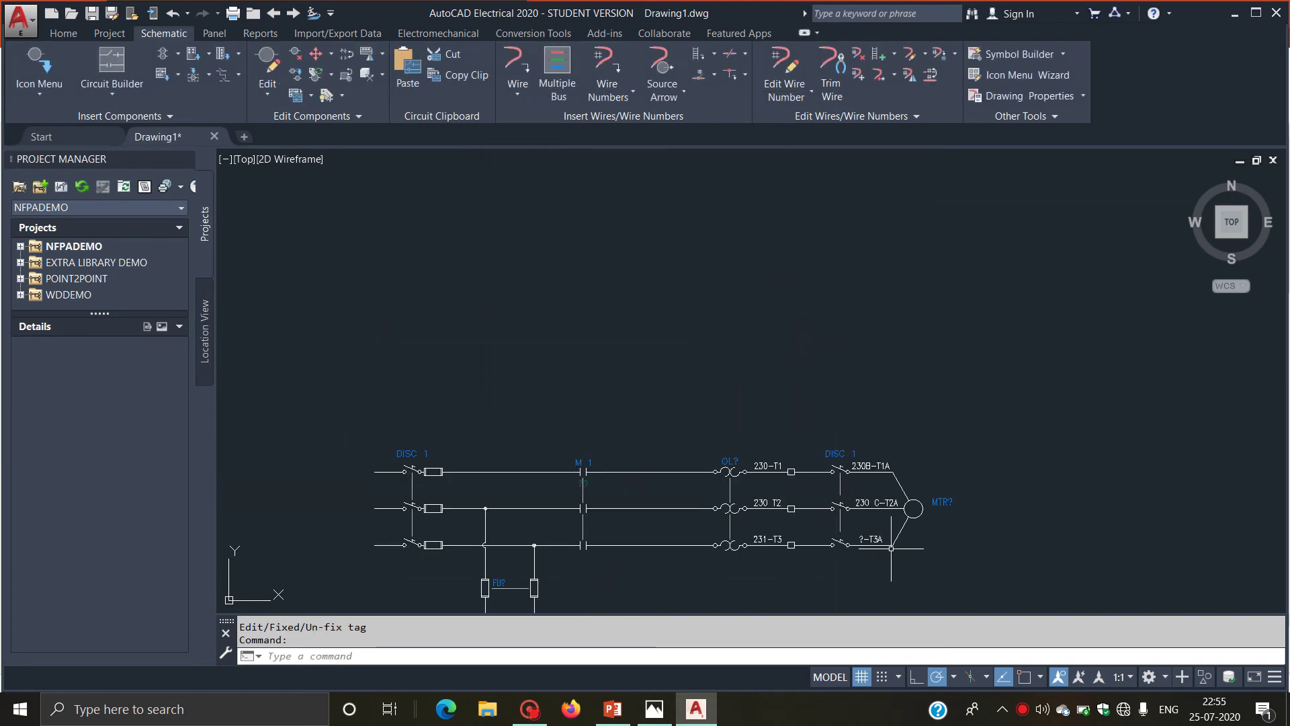
Change wire number ?-T3A to 231C-T3A.
scroll(875, 536, "up", 2)
right_click(818, 423)
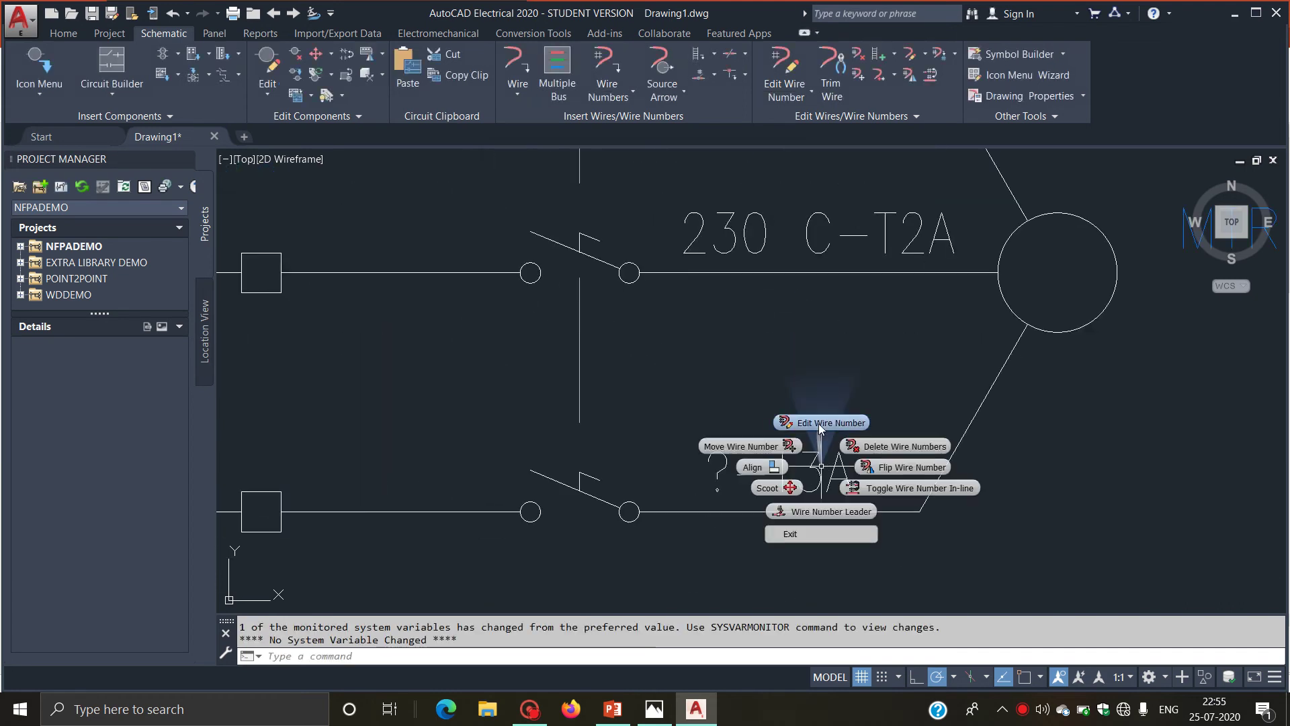
key("Escape")
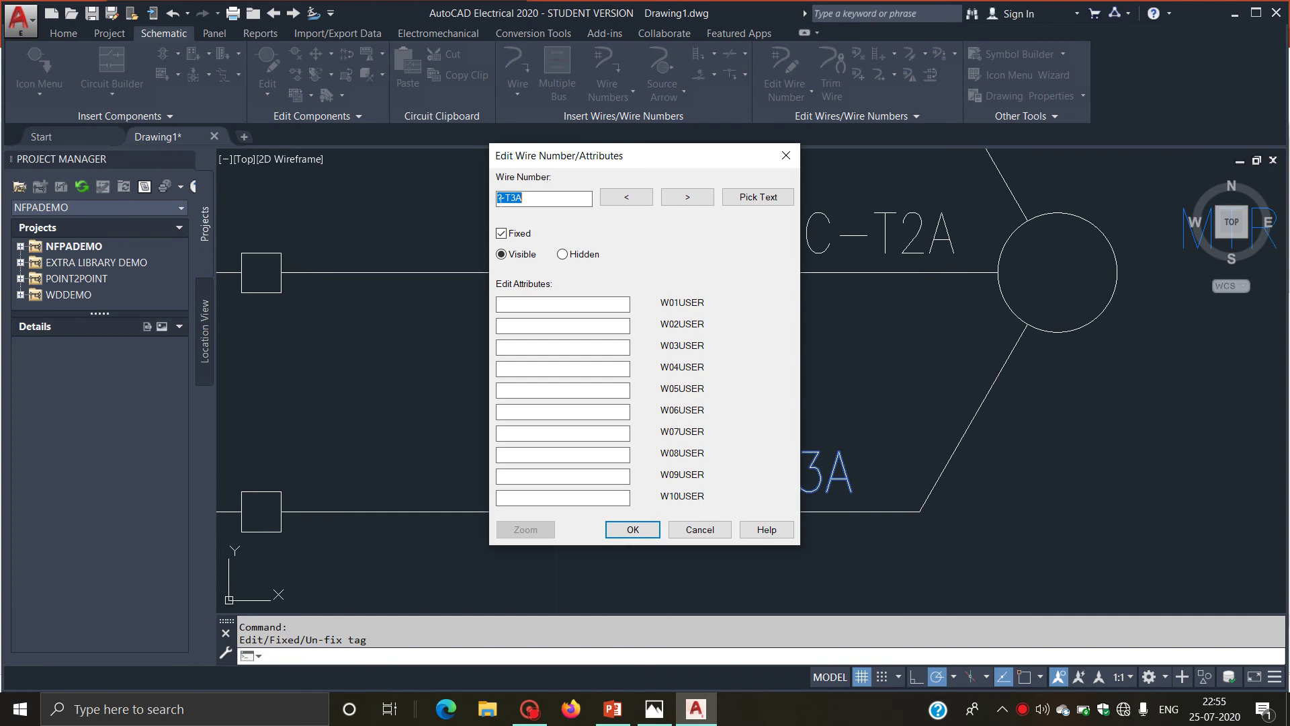
left_click(498, 198)
key("Delete")
key("Delete")
type("231C")
left_click(633, 530)
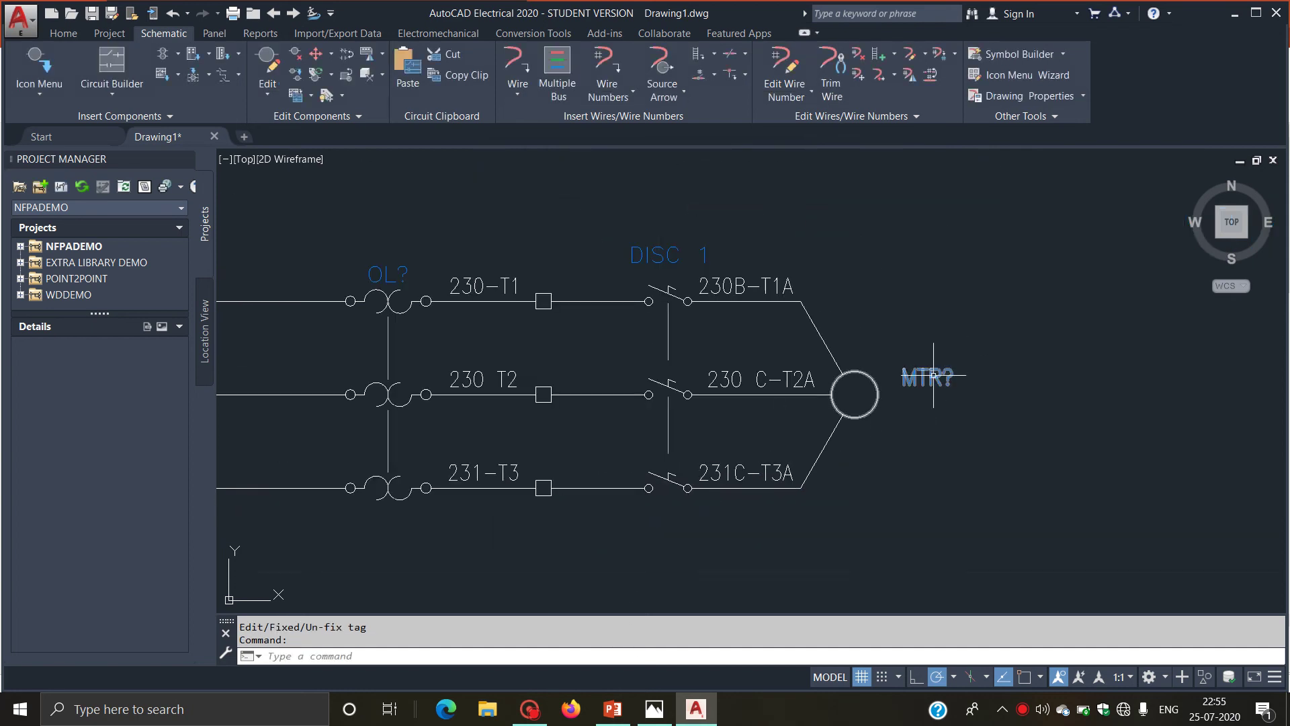
Retag motor MTR? as 3 PHASE MOTOR with description lines 230,220,231,231,240 and 220.
right_click(934, 373)
left_click(922, 328)
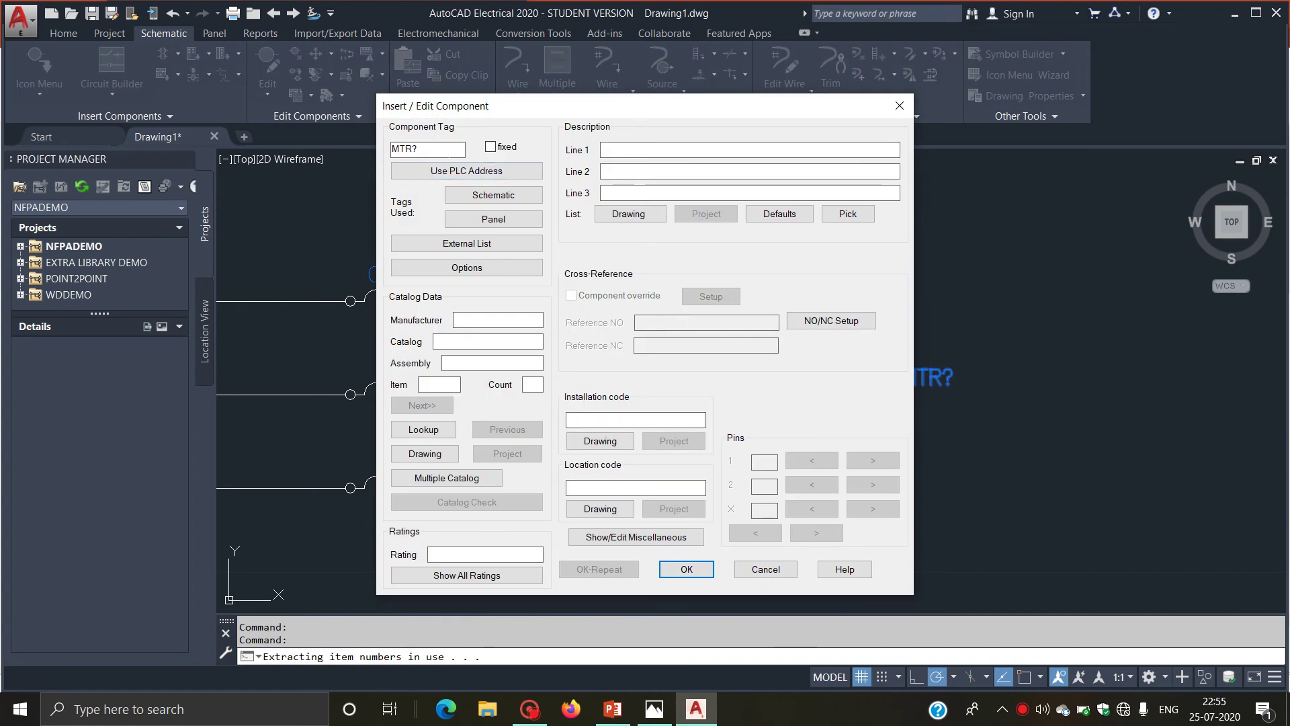
key("BackSpace")
type("3 PHASE ")
type("MO")
type("R")
left_click(609, 147)
type("230")
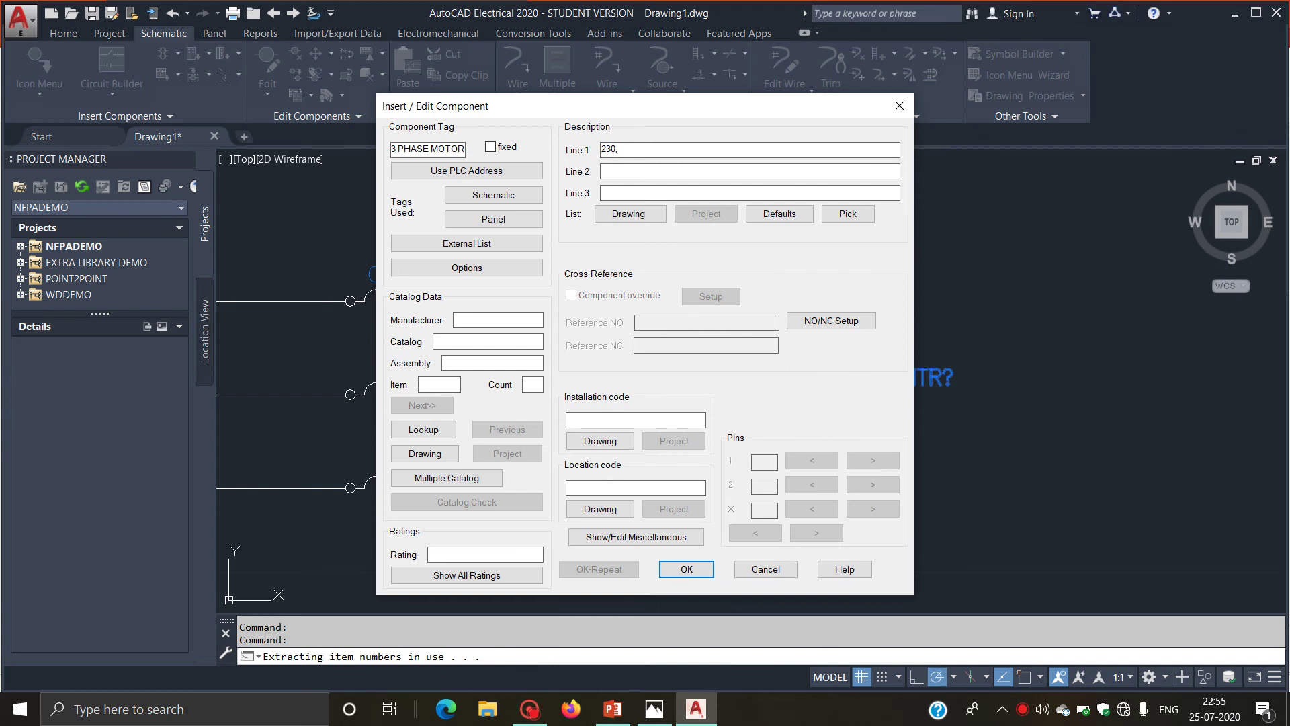
type(",220")
type(",231")
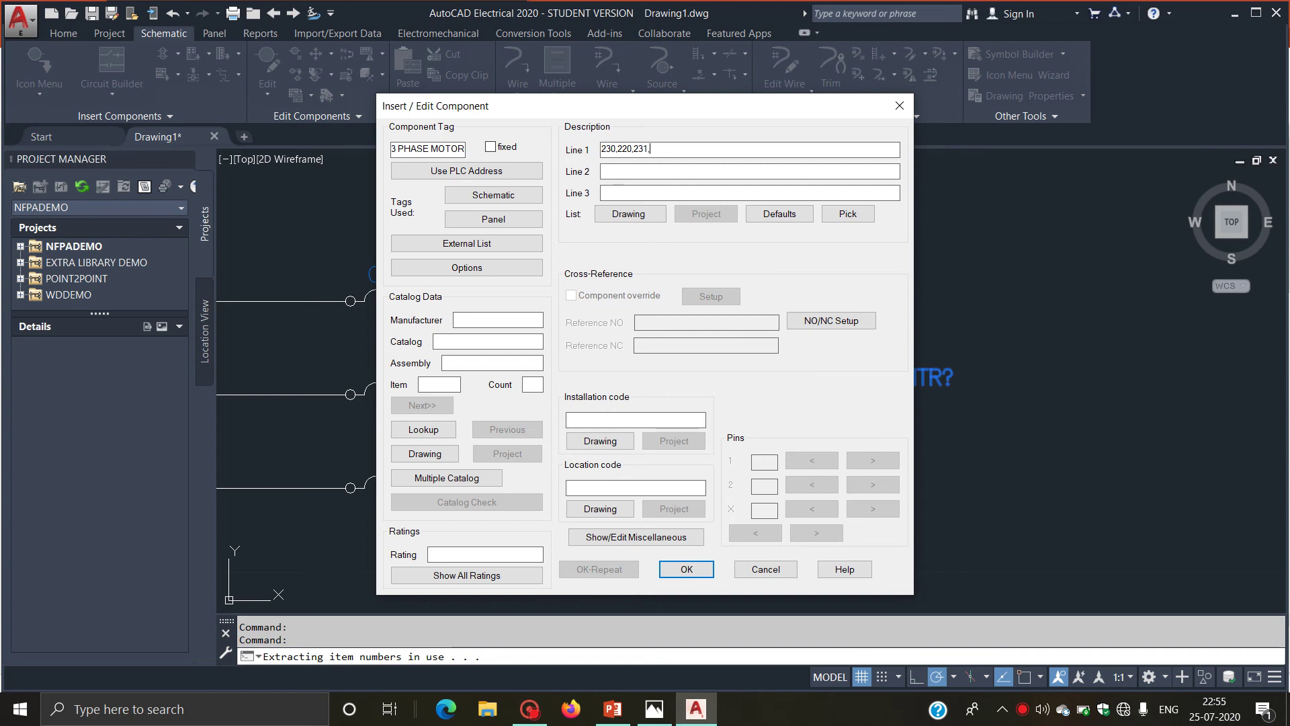
type(",240")
key("Tab")
type("220")
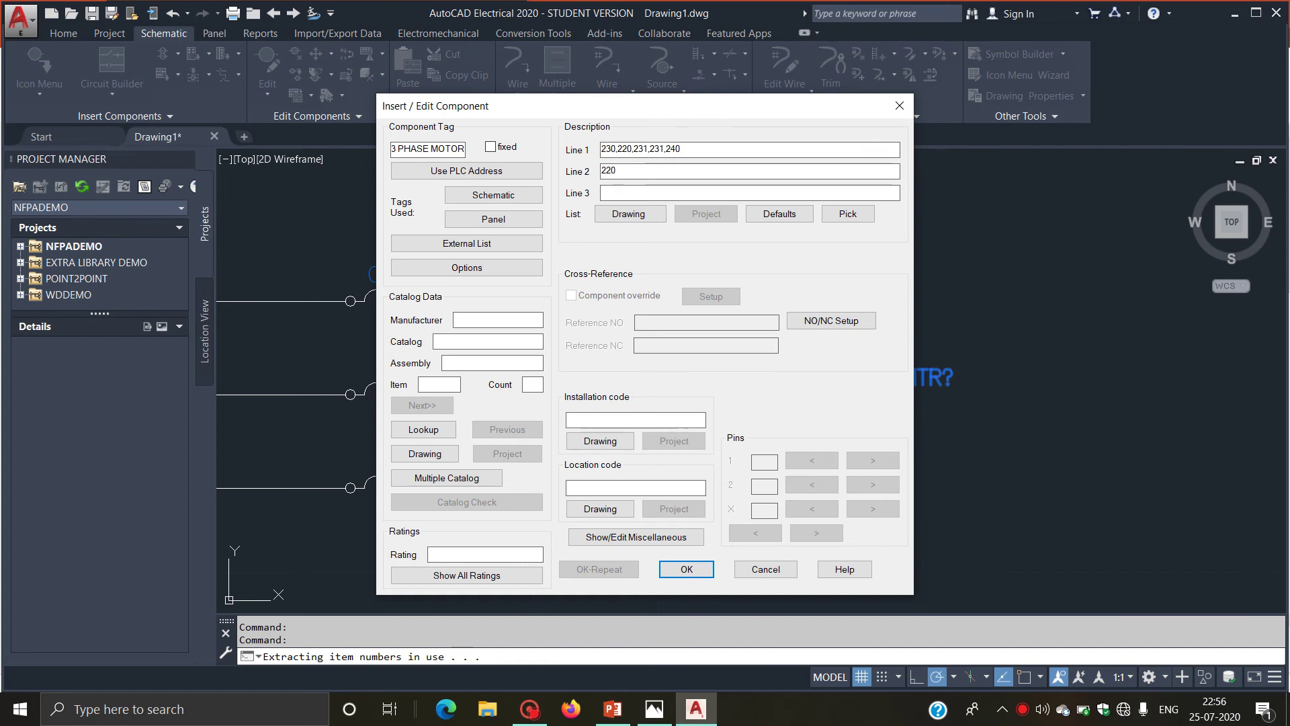
left_click(686, 569)
Retag the FU? fuse as FU 1 and update its related components.
scroll(963, 449, "down", 4)
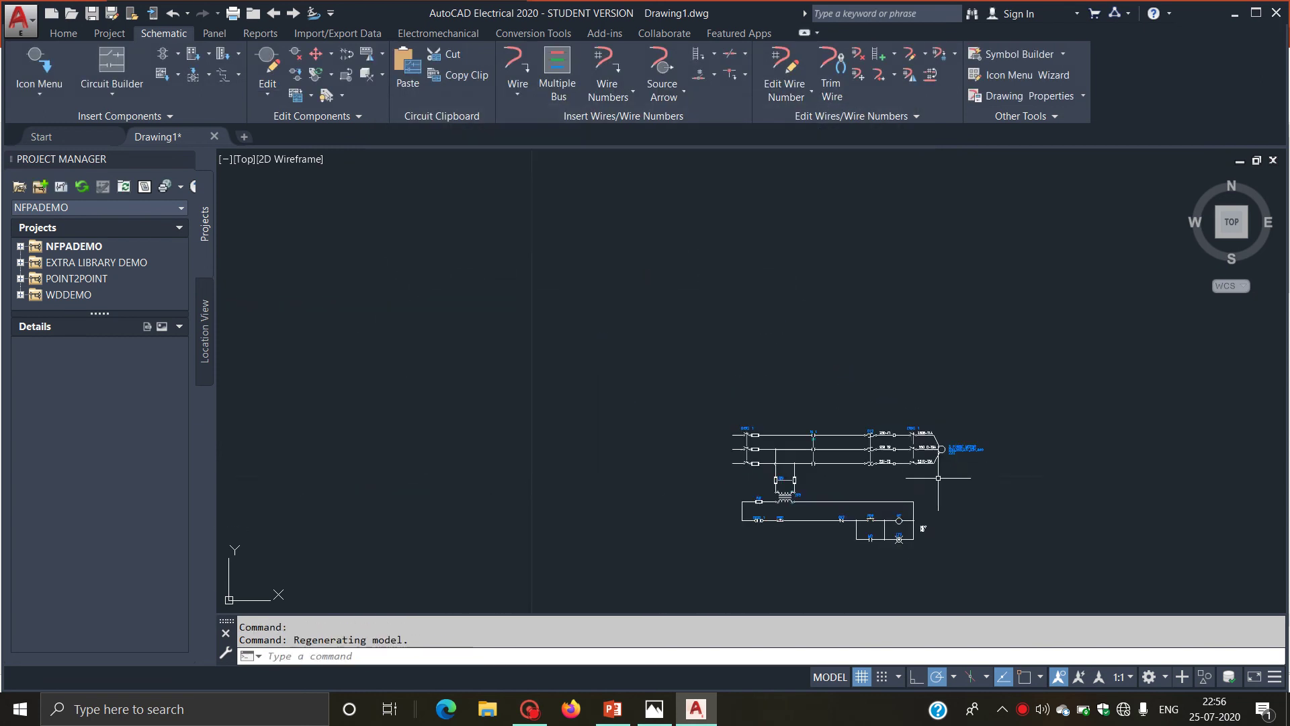
scroll(954, 450, "down", 1)
scroll(776, 511, "up", 6)
scroll(776, 501, "up", 7)
scroll(776, 501, "up", 2)
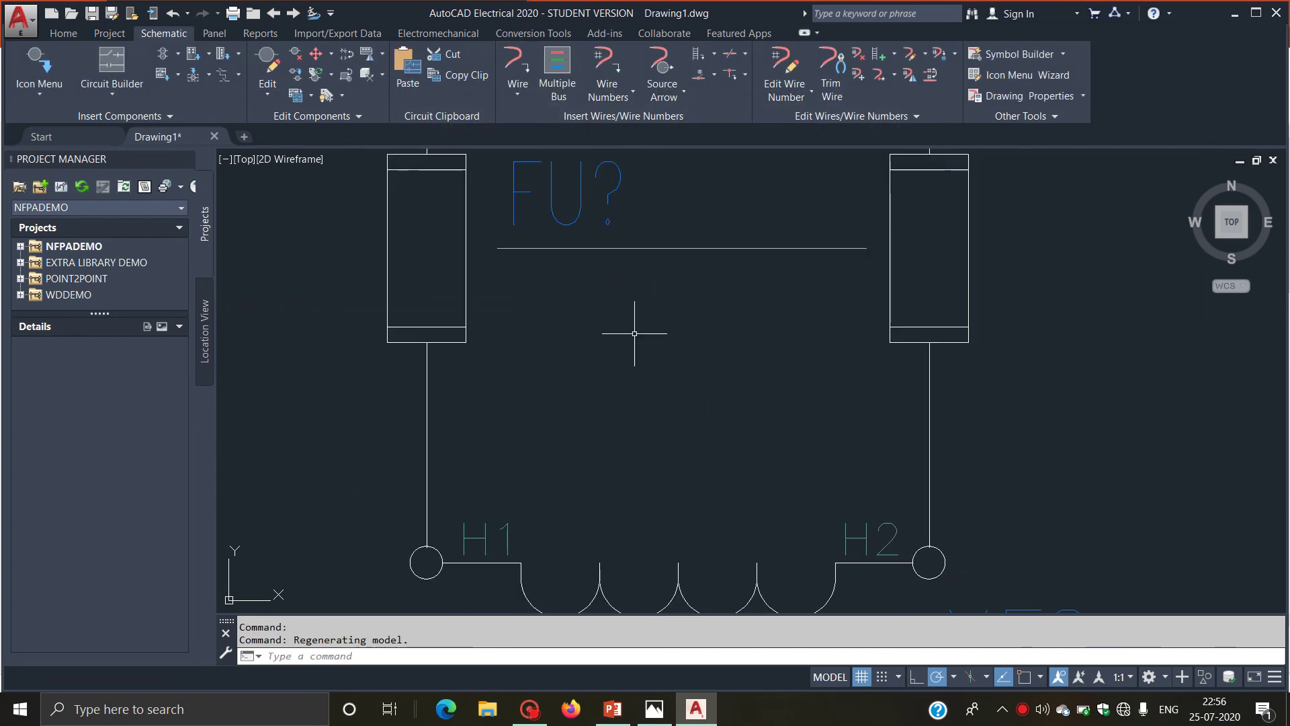
scroll(634, 331, "down", 4)
right_click(611, 283)
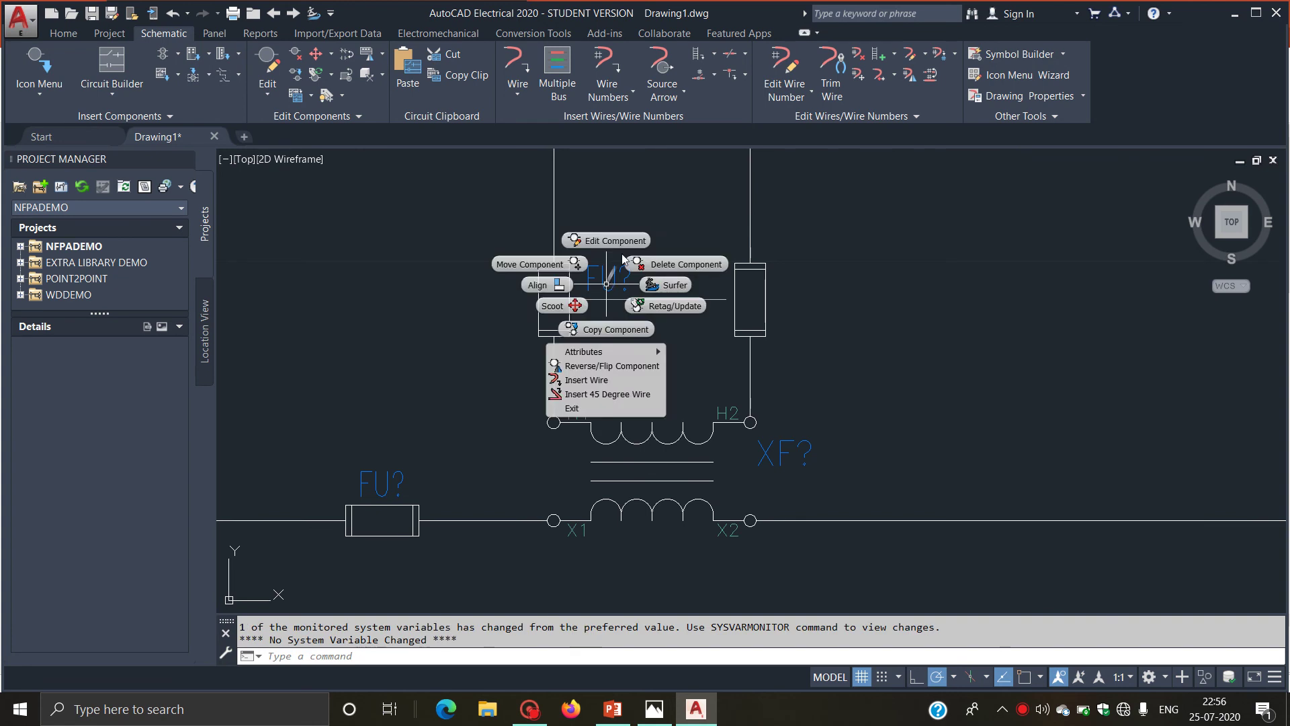
left_click(621, 241)
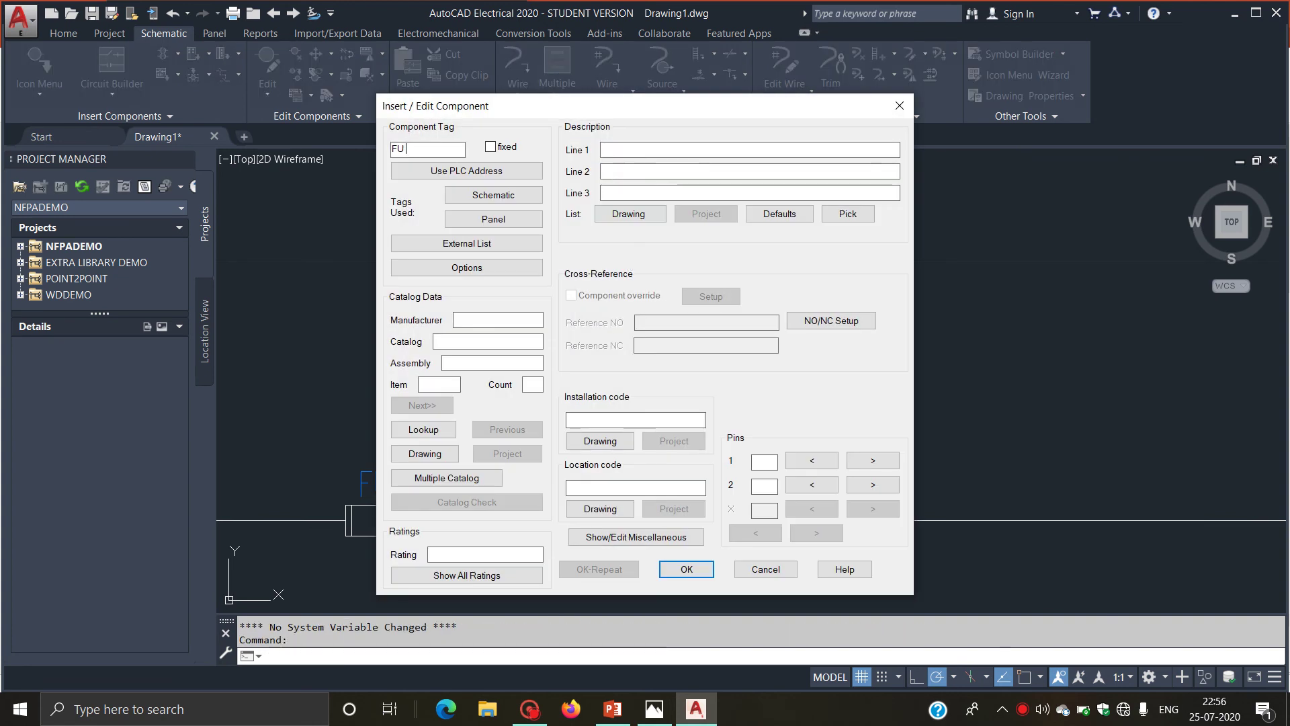
left_click(686, 569)
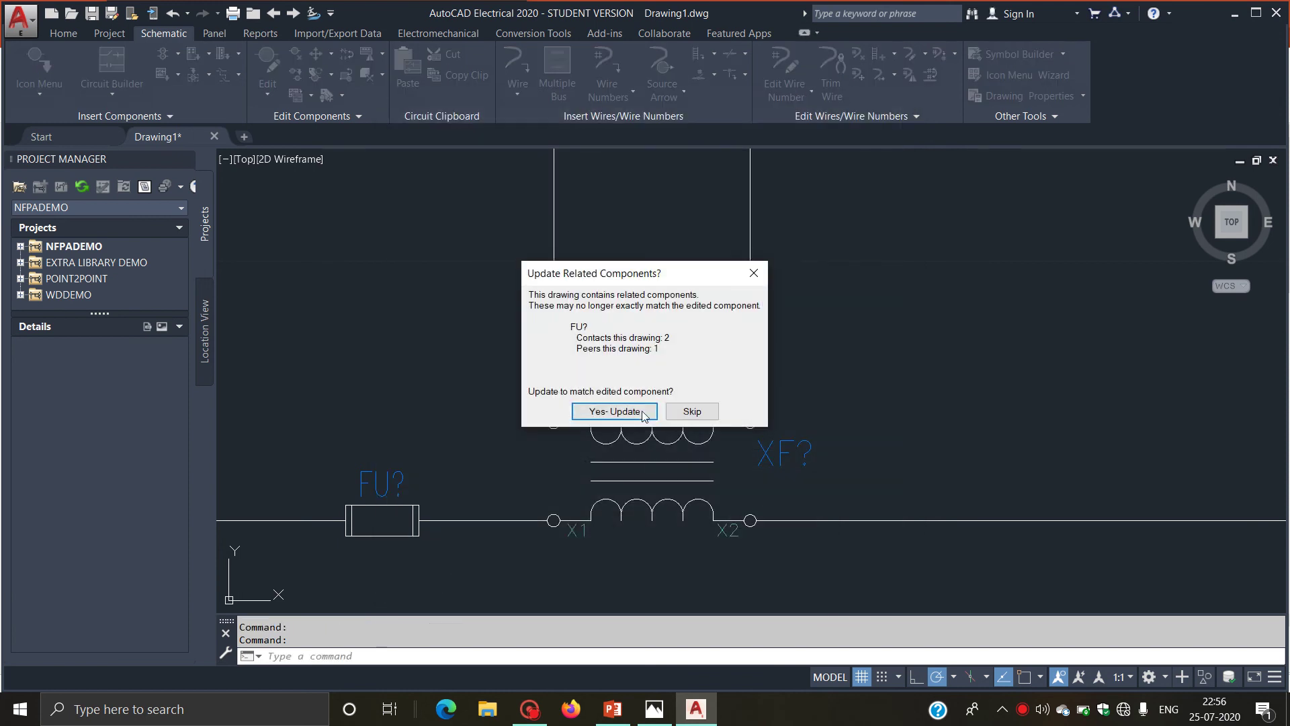
left_click(692, 411)
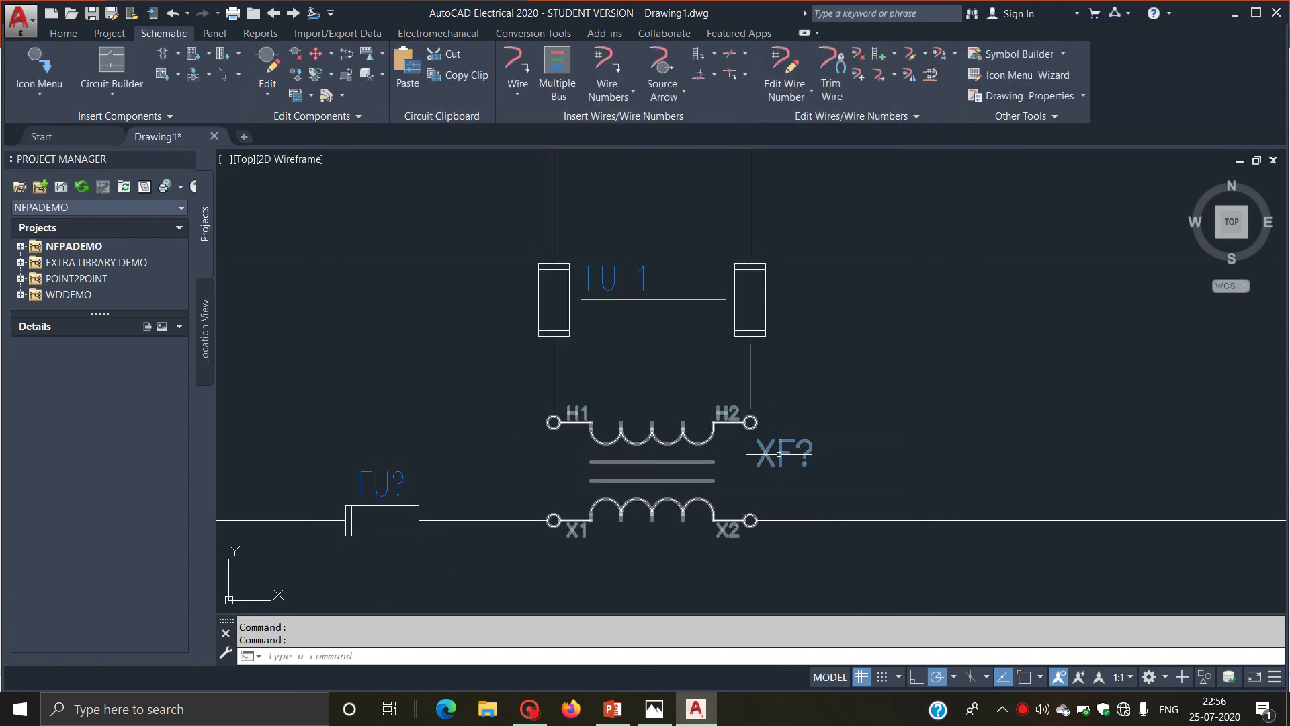
Retag the XF? transformer as TRANSFORMER.
right_click(779, 454)
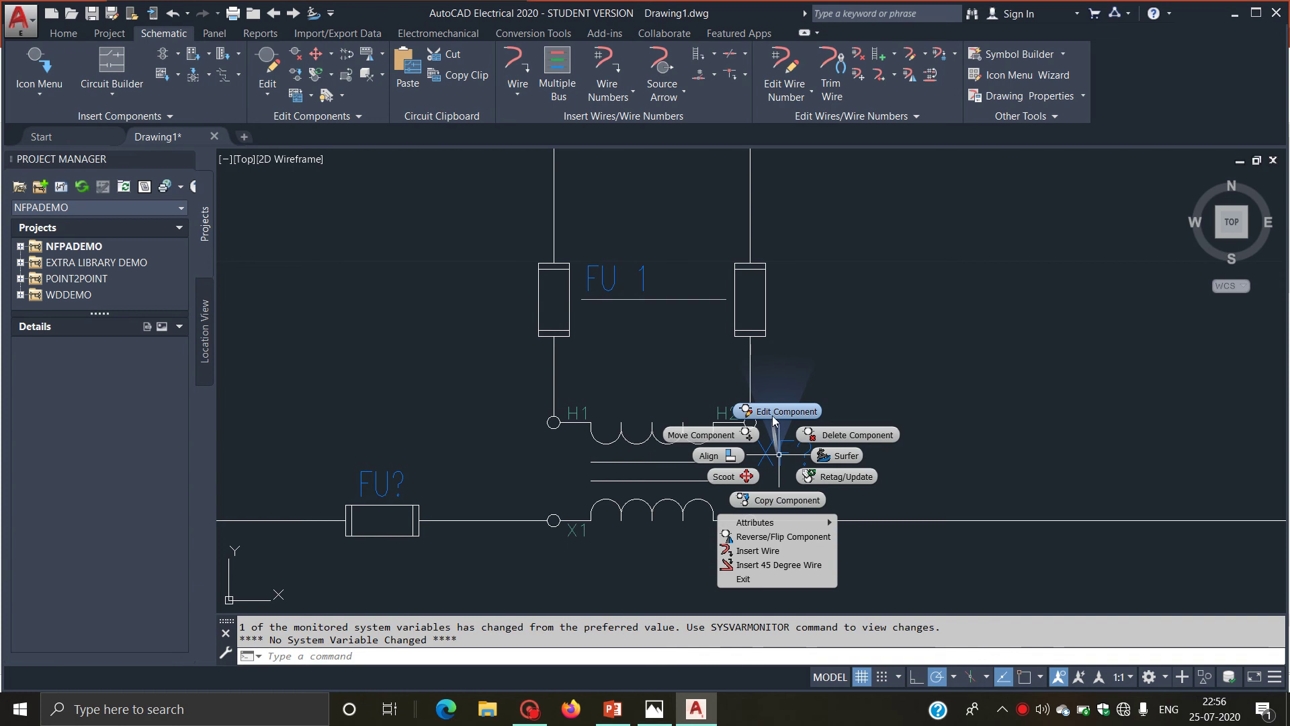
left_click(772, 412)
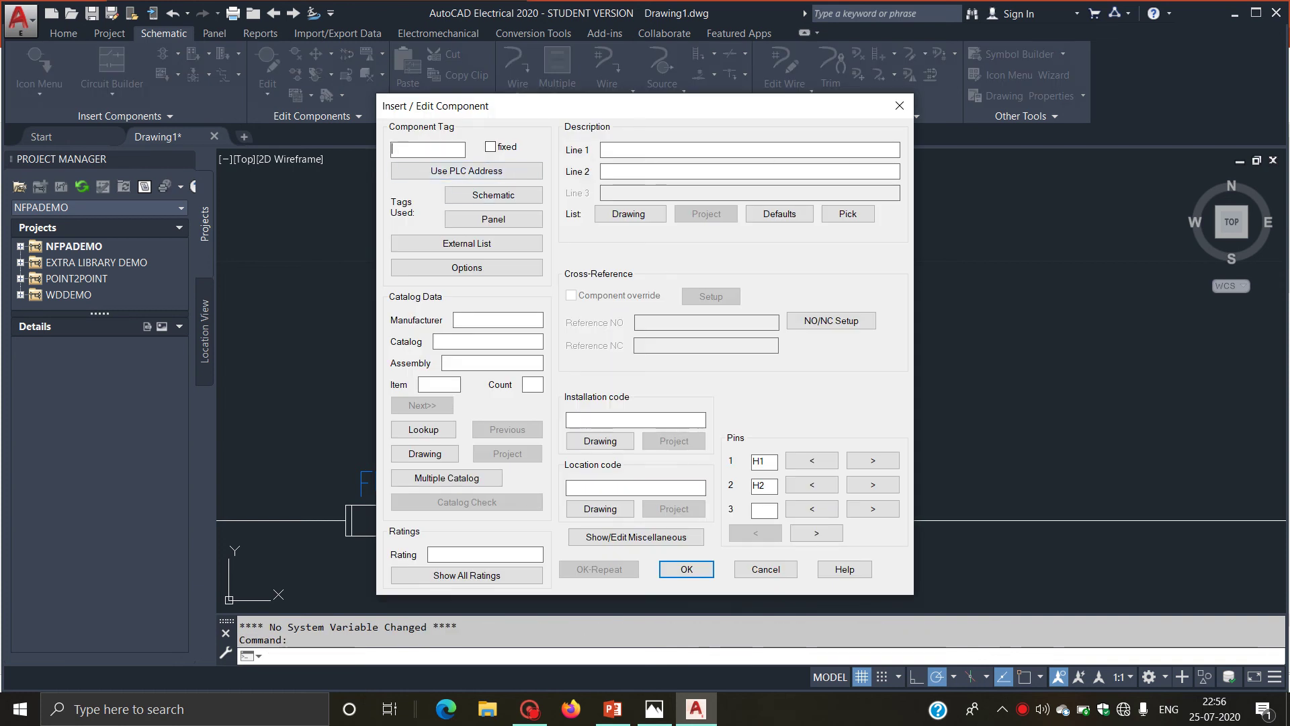
type("TRA")
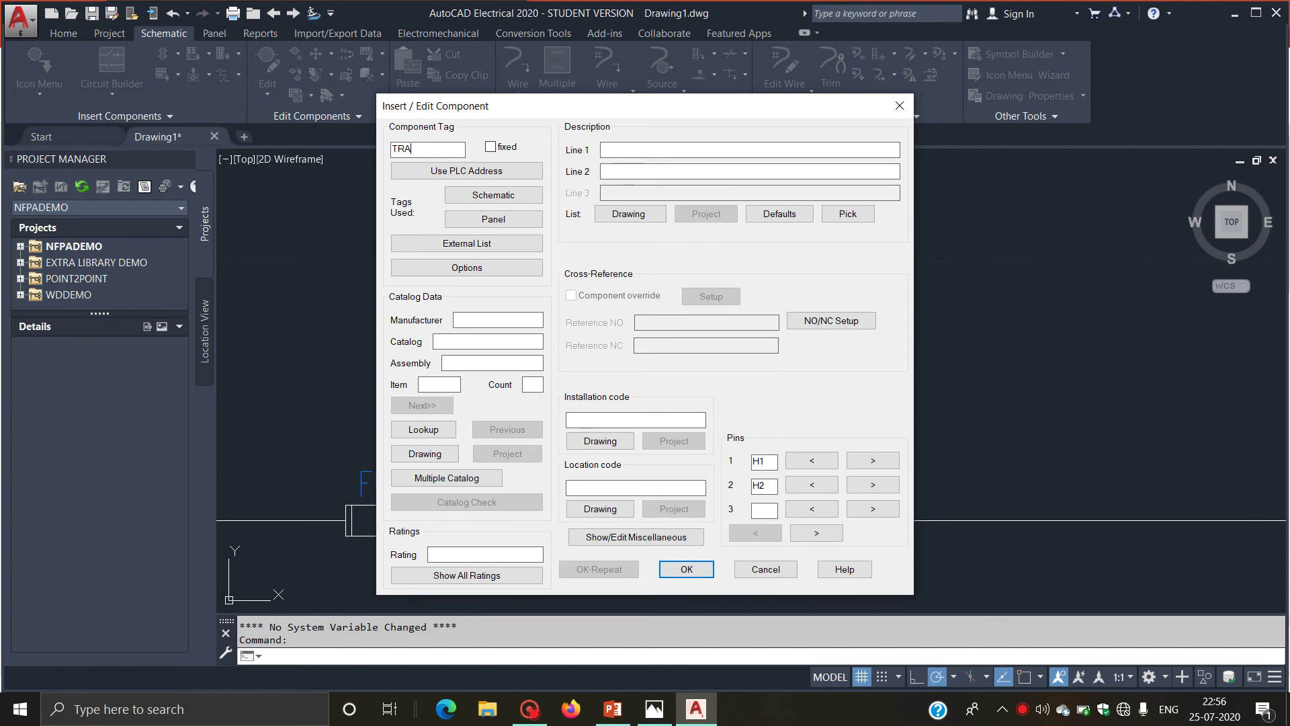
type("NSFORMER")
left_click(697, 570)
Tag the lower control-circuit fuse FU 2, leaving related components unchanged.
scroll(773, 484, "down", 3)
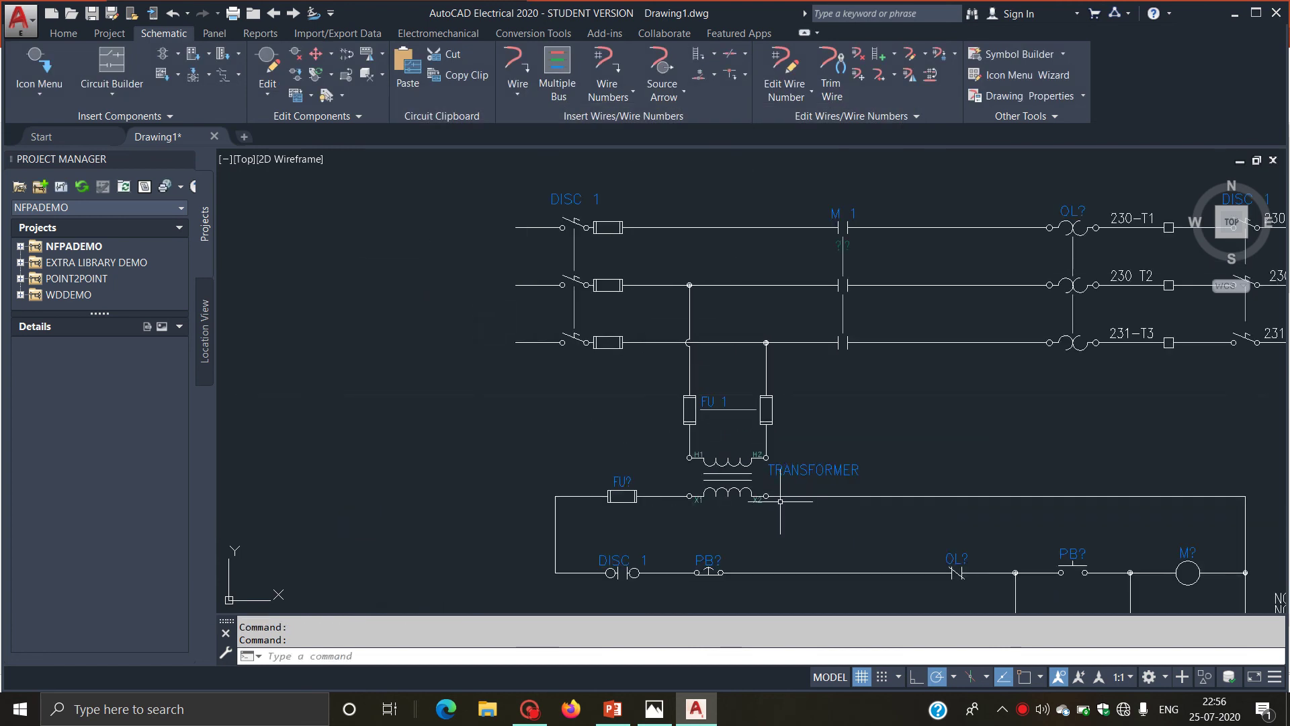
scroll(806, 336, "up", 3)
scroll(821, 275, "up", 2)
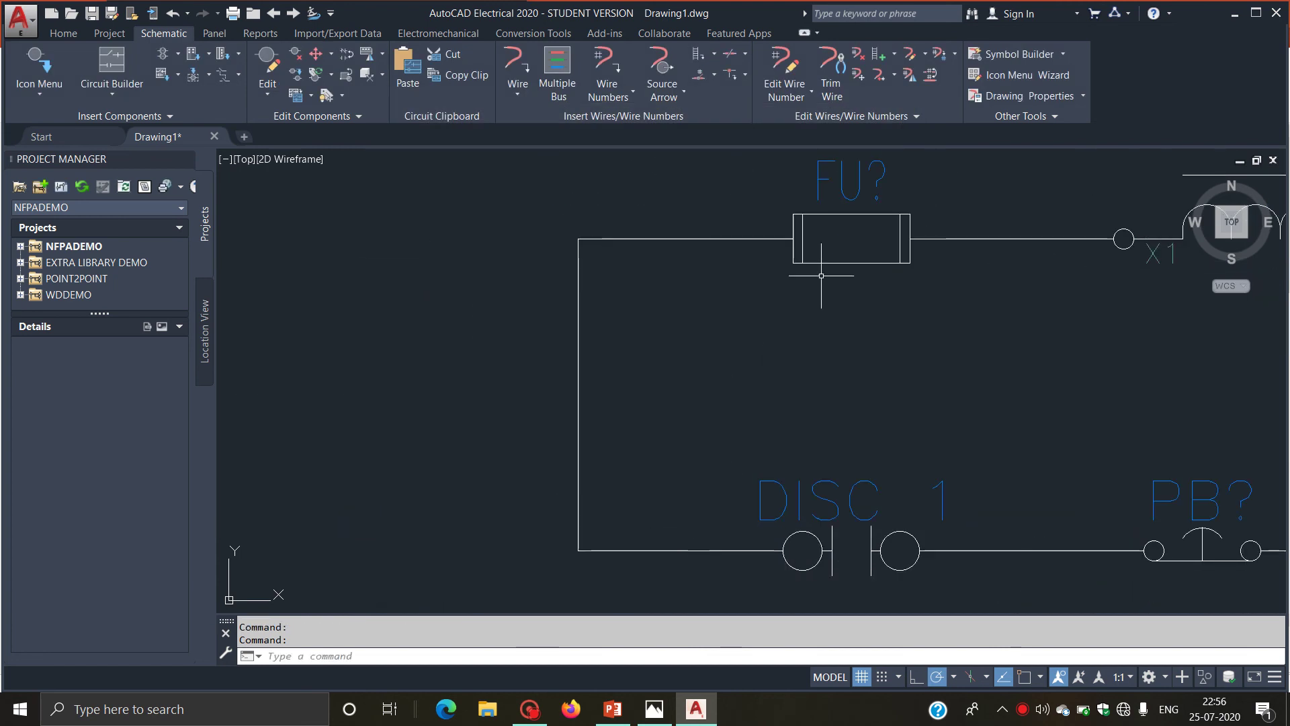
right_click(862, 176)
left_click(870, 134)
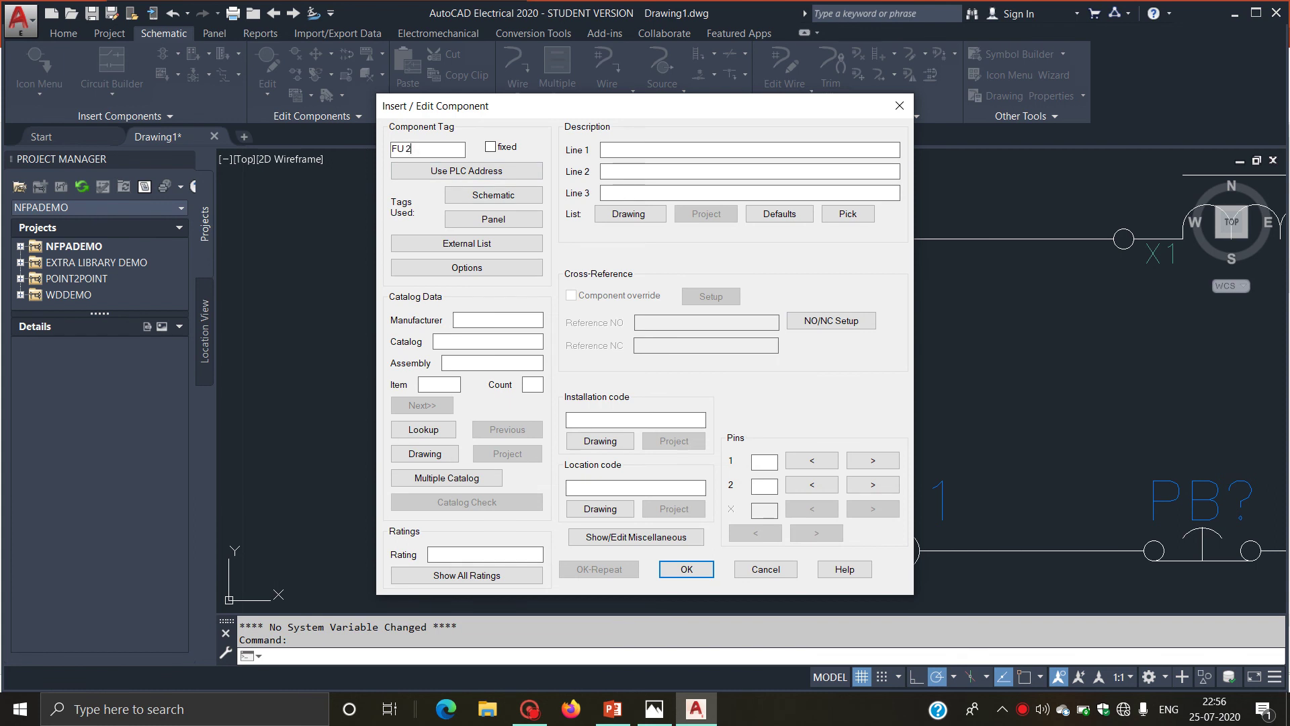
left_click(684, 569)
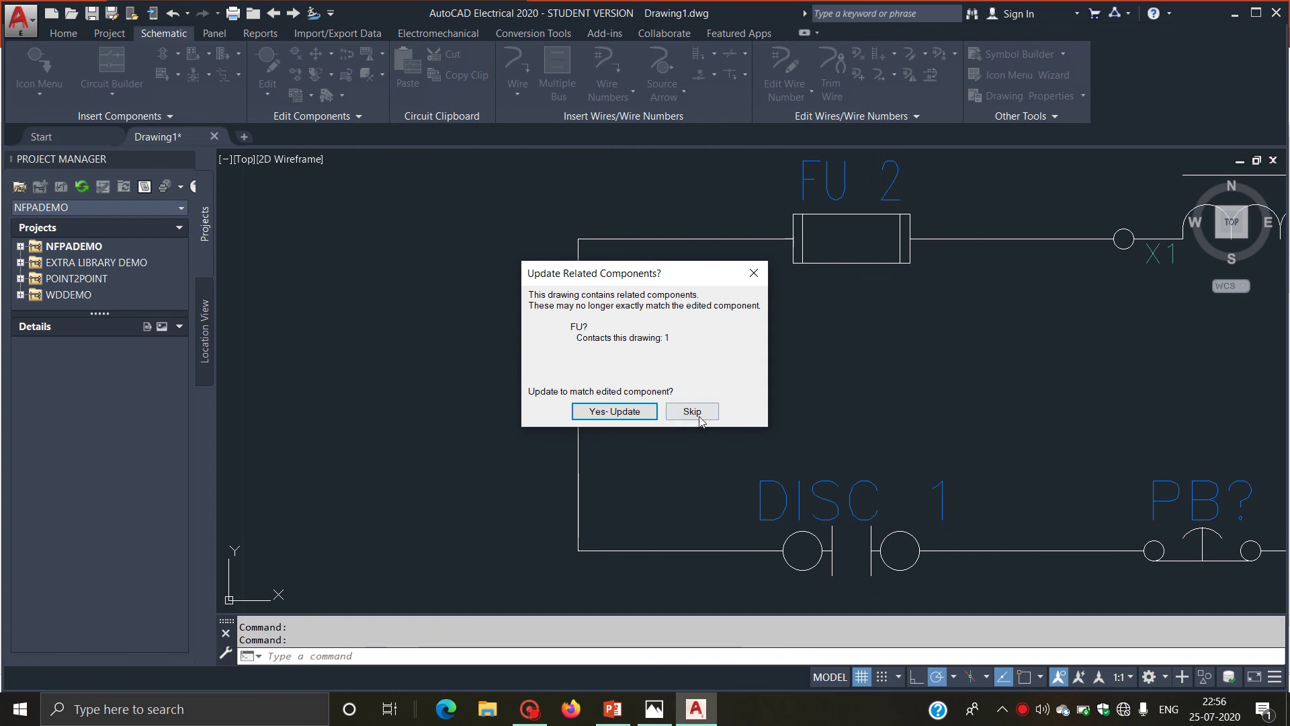
left_click(694, 410)
Open the component editor for the PB? pushbutton.
scroll(862, 480, "up", 4)
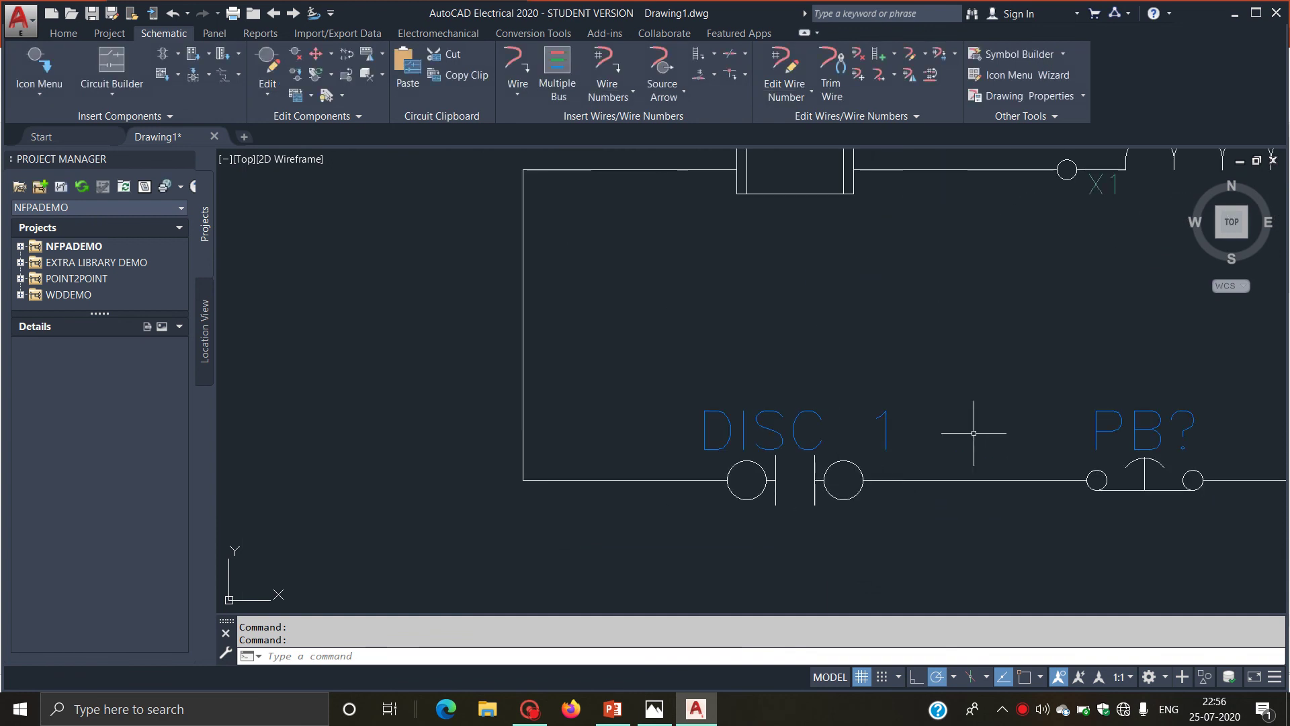
scroll(979, 432, "down", 4)
right_click(1106, 420)
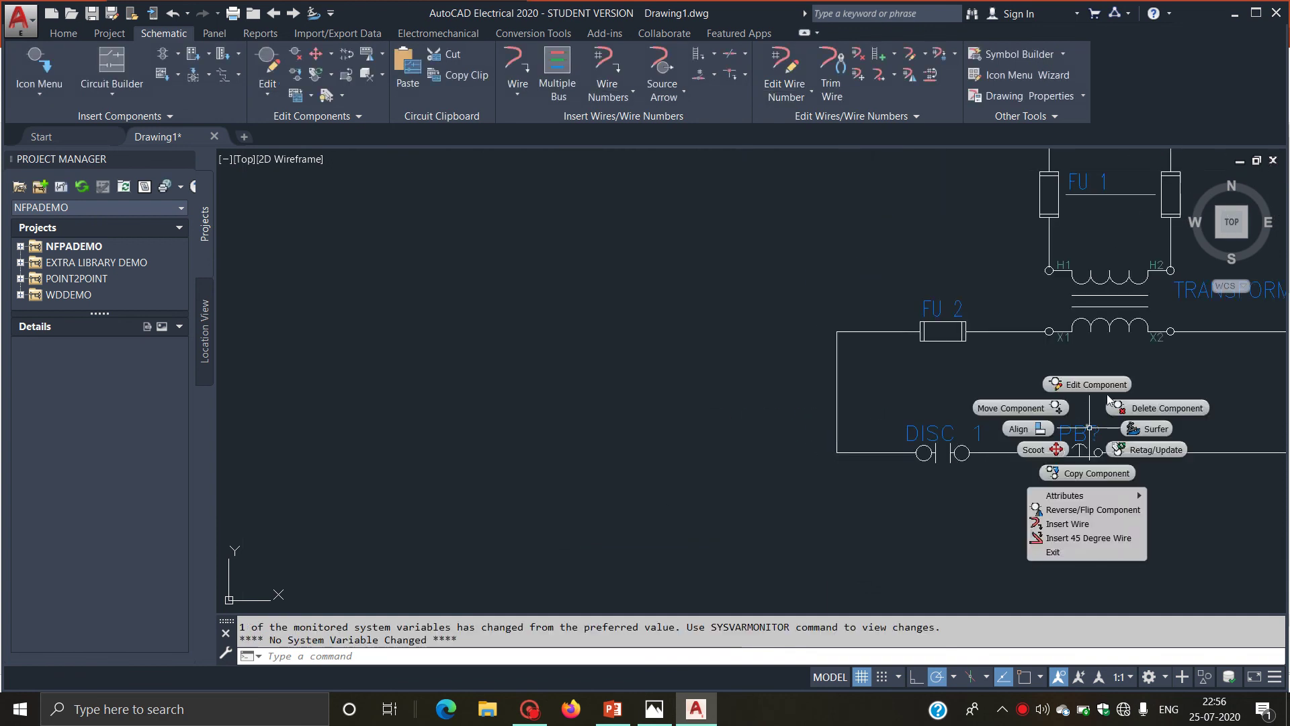
left_click(1075, 386)
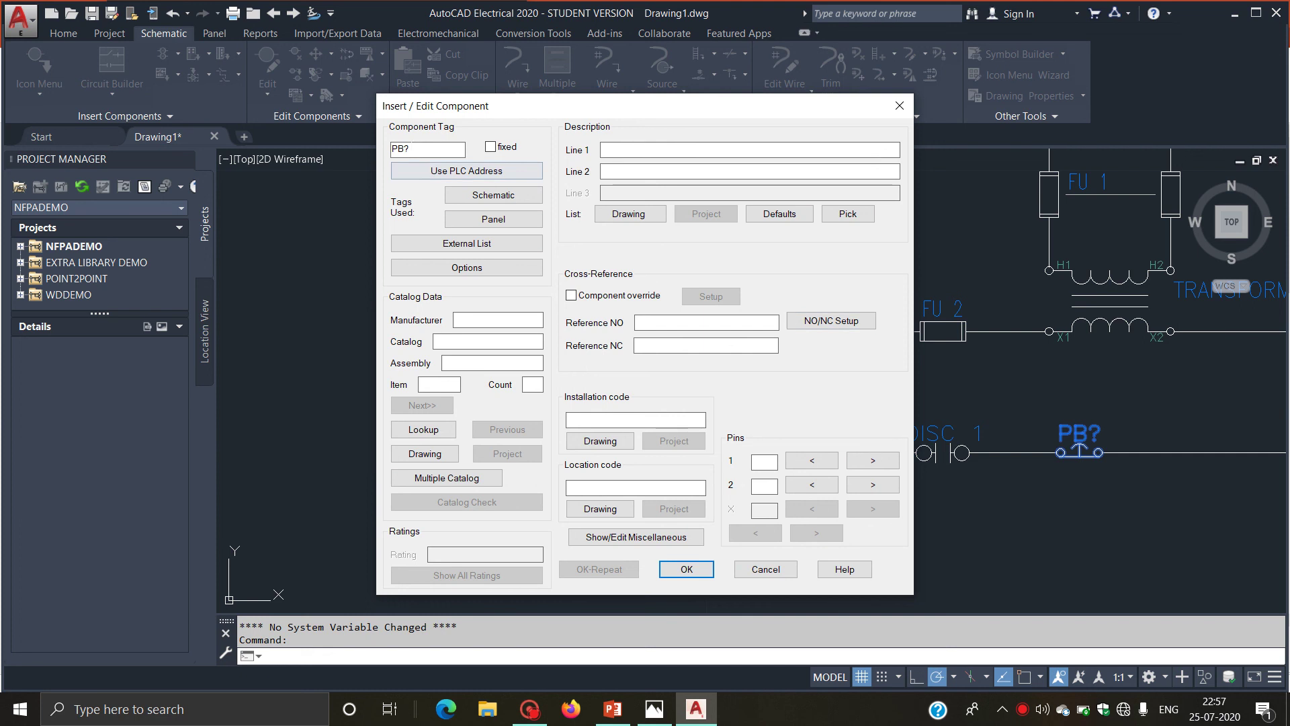
Tag the pushbutton PB 1, skipping the related-components update.
type("1")
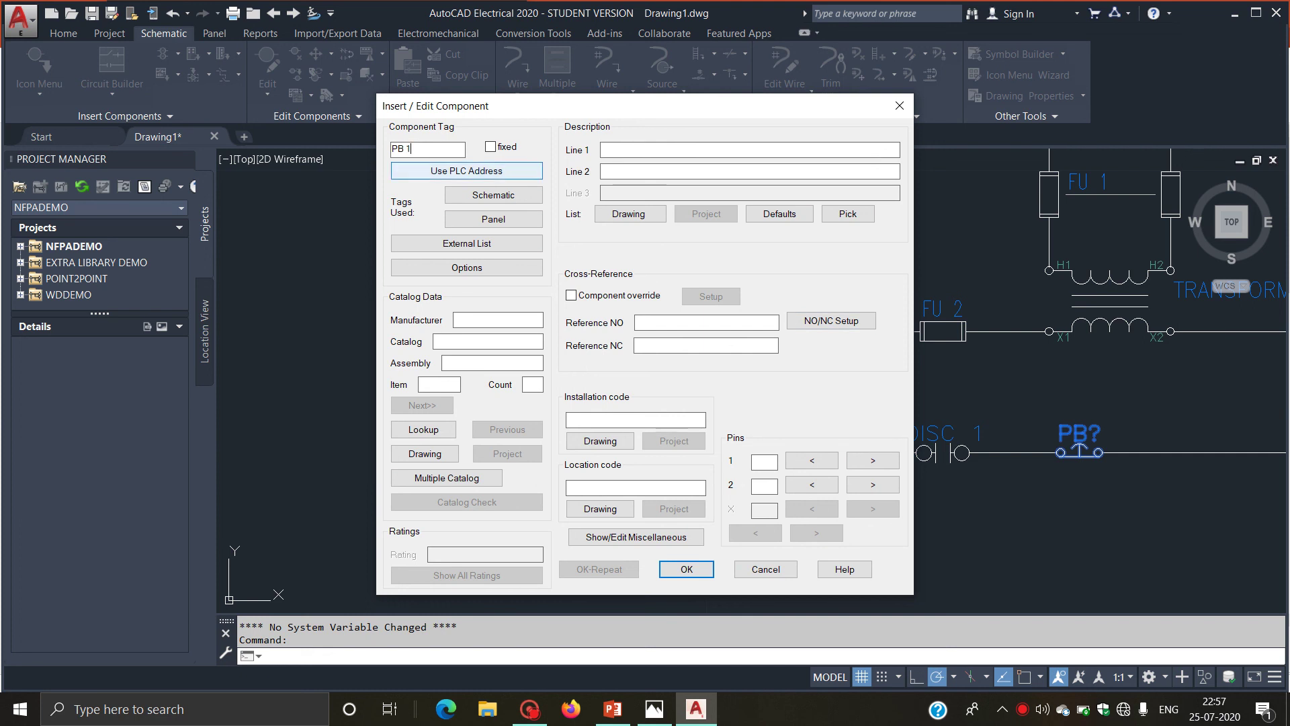
left_click(685, 570)
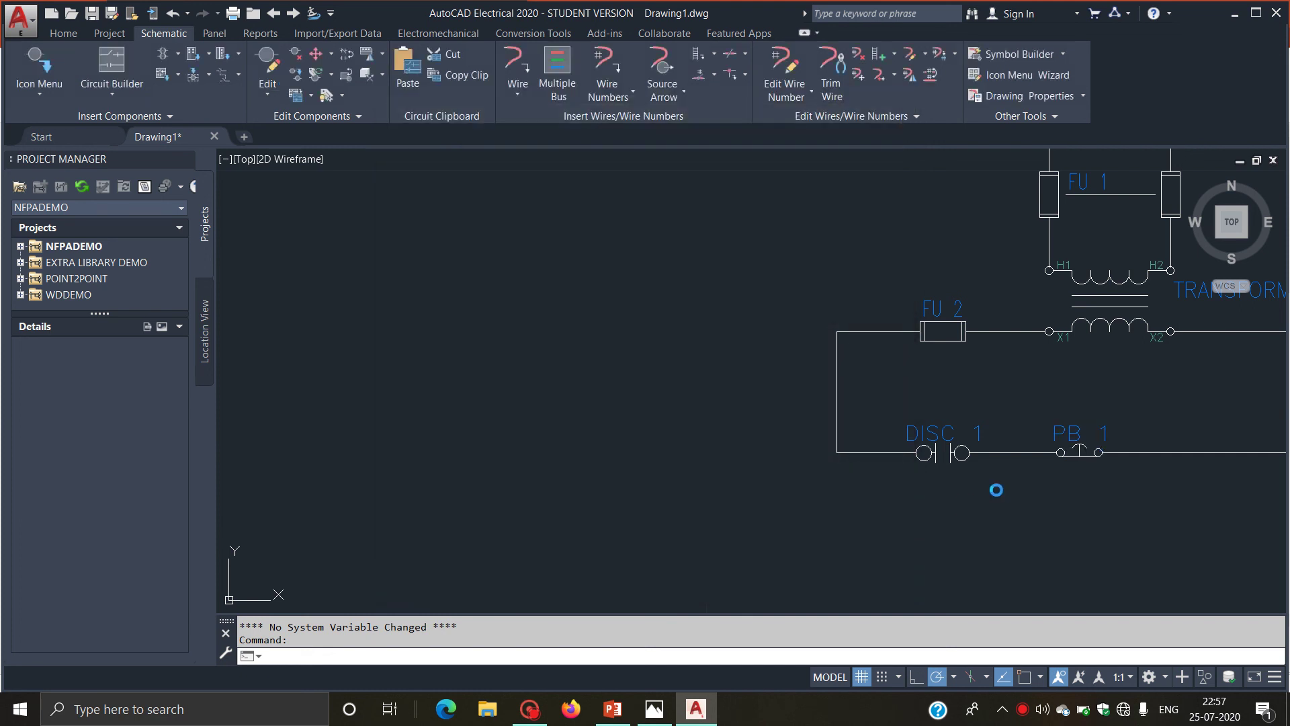
left_click(674, 411)
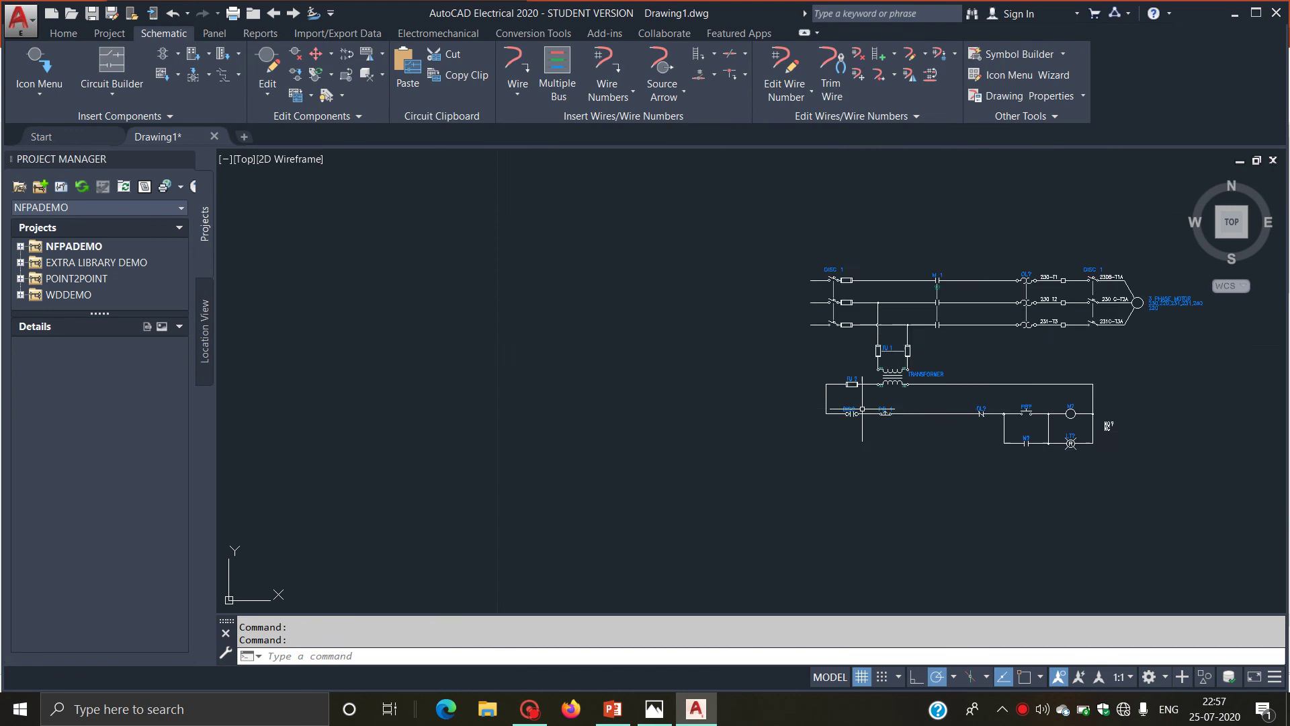
Tag the overload contact OL 1.
scroll(977, 470, "up", 5)
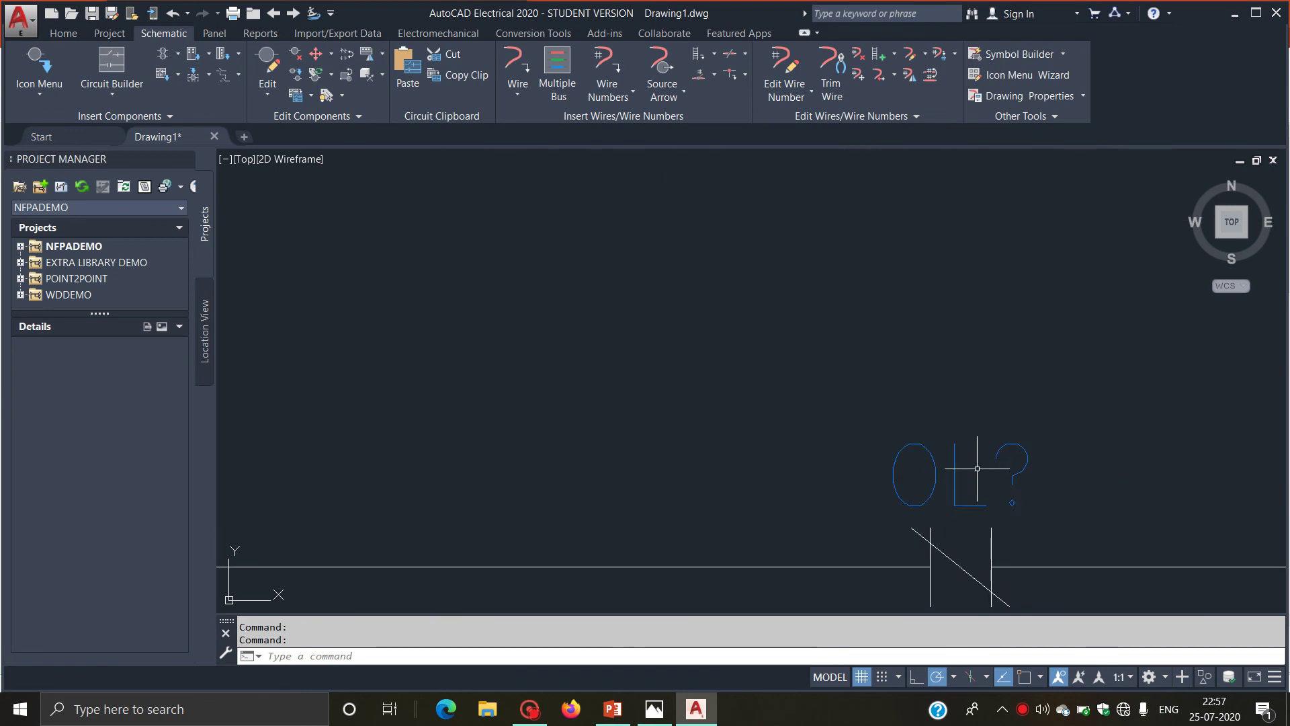
right_click(976, 469)
left_click(974, 427)
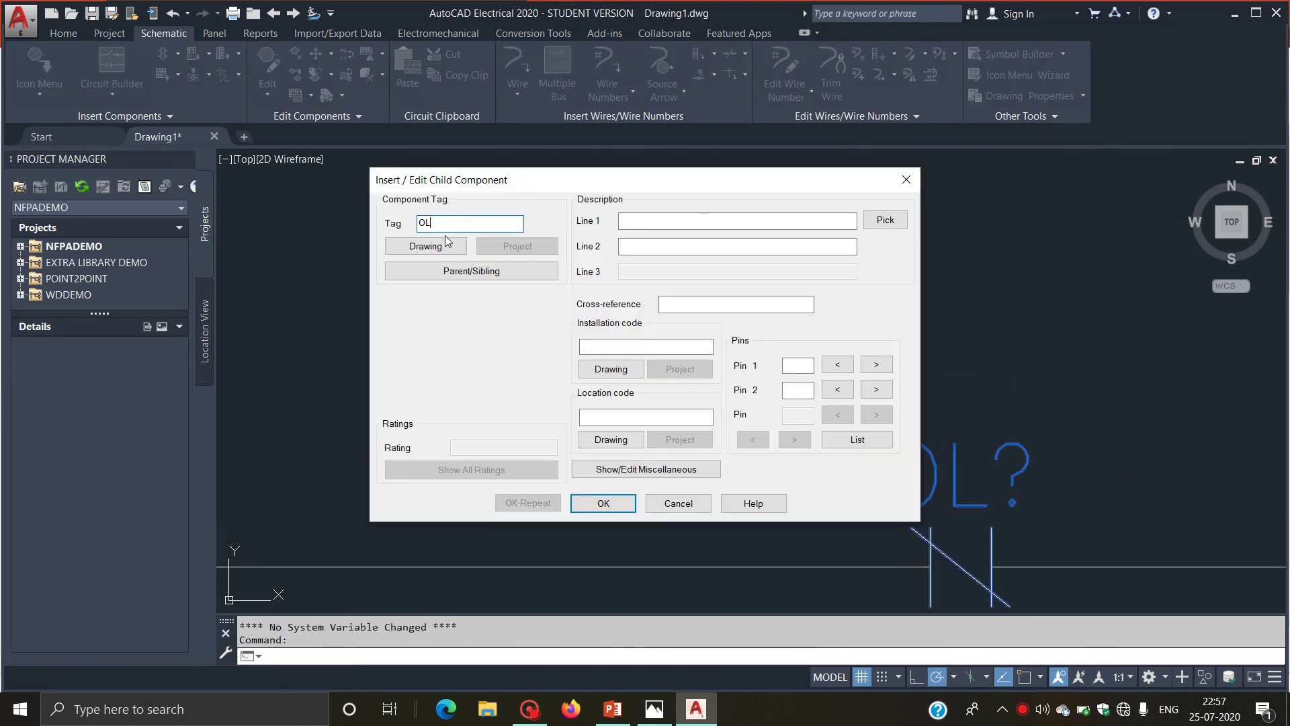
type(" 1")
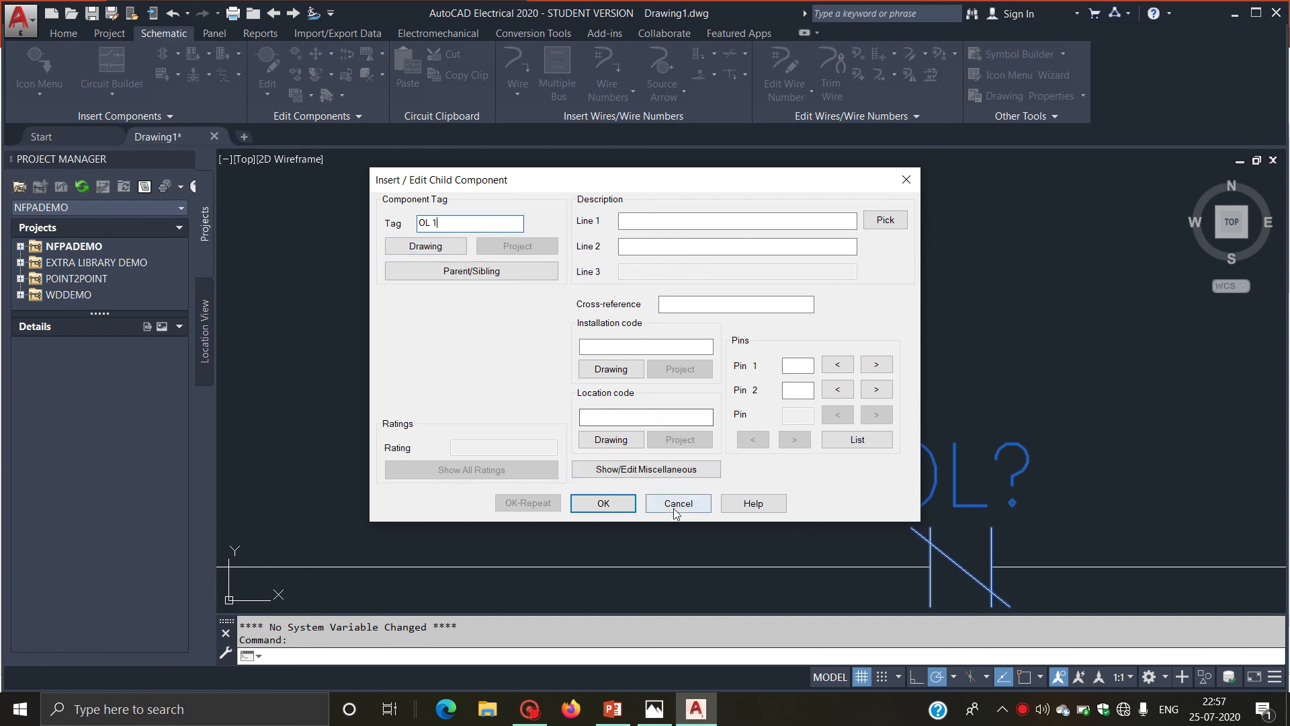
left_click(603, 502)
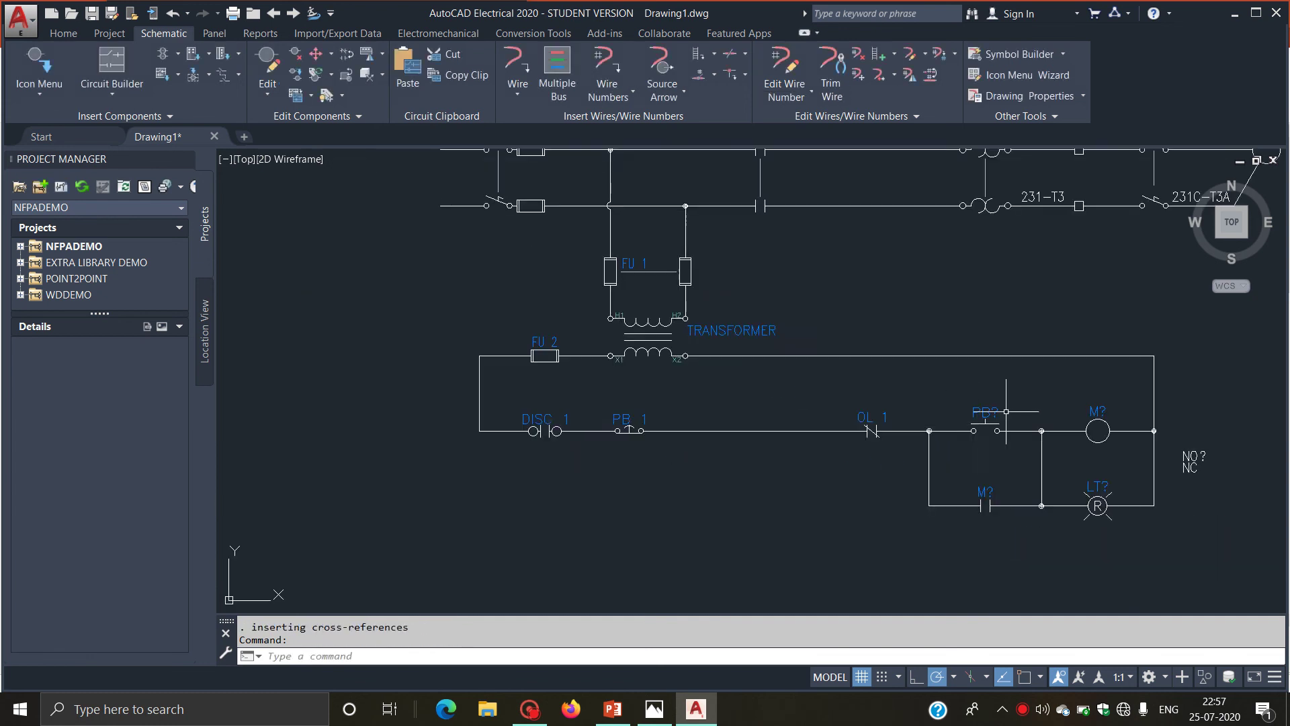
Tag the second pushbutton PB 2.
scroll(1057, 408, "up", 8)
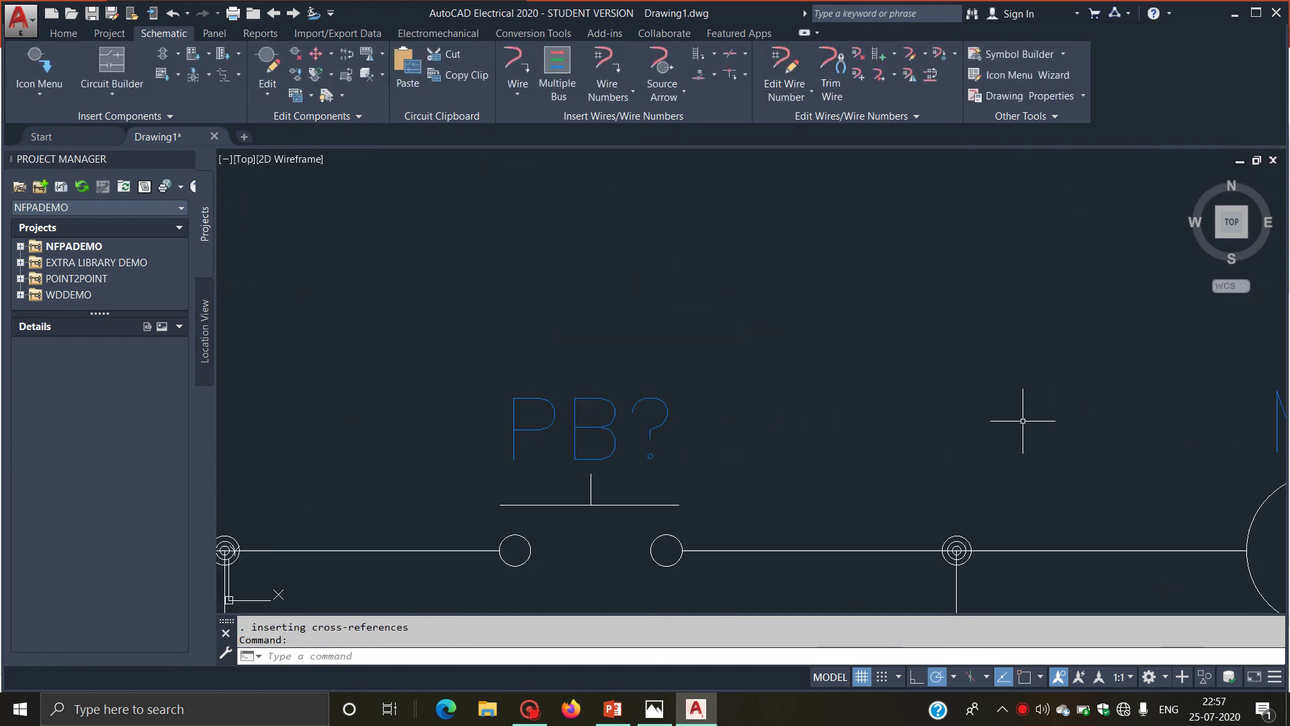
right_click(591, 433)
left_click(590, 407)
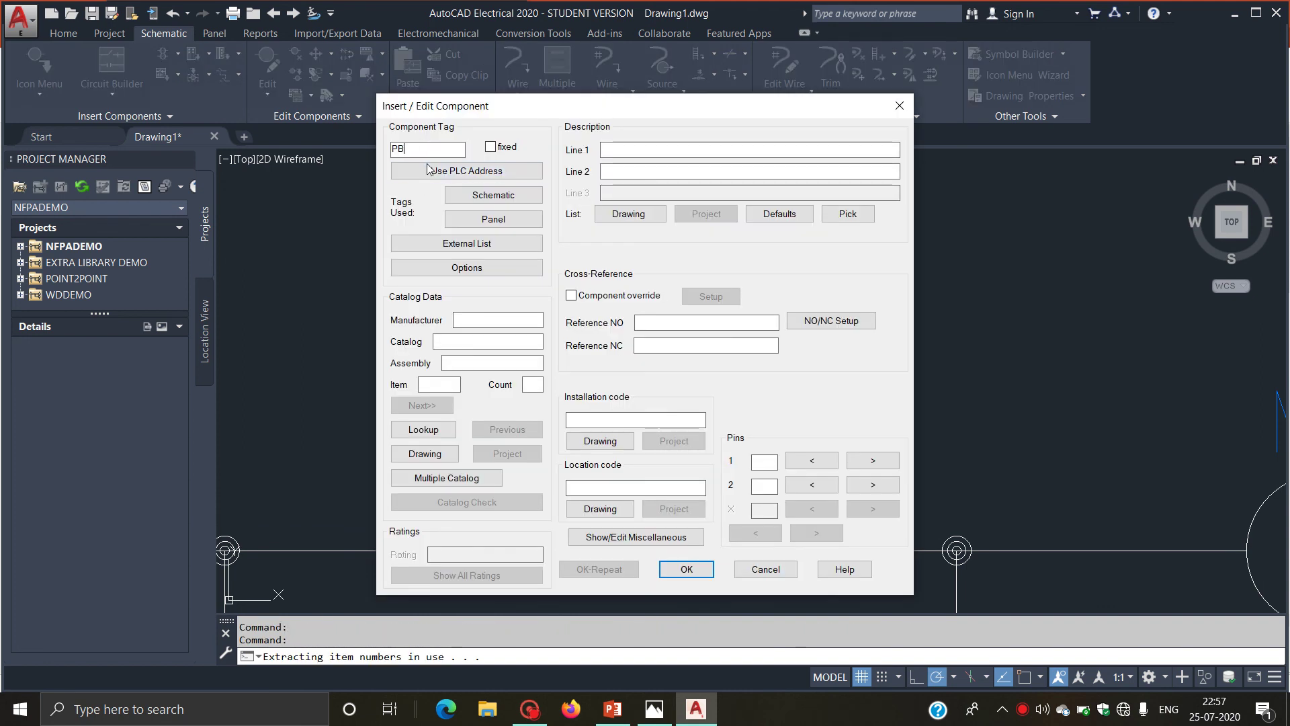
type("2")
left_click(686, 569)
Change the M? coil tag to M 2, leaving its related contact as M?
scroll(769, 524, "down", 5)
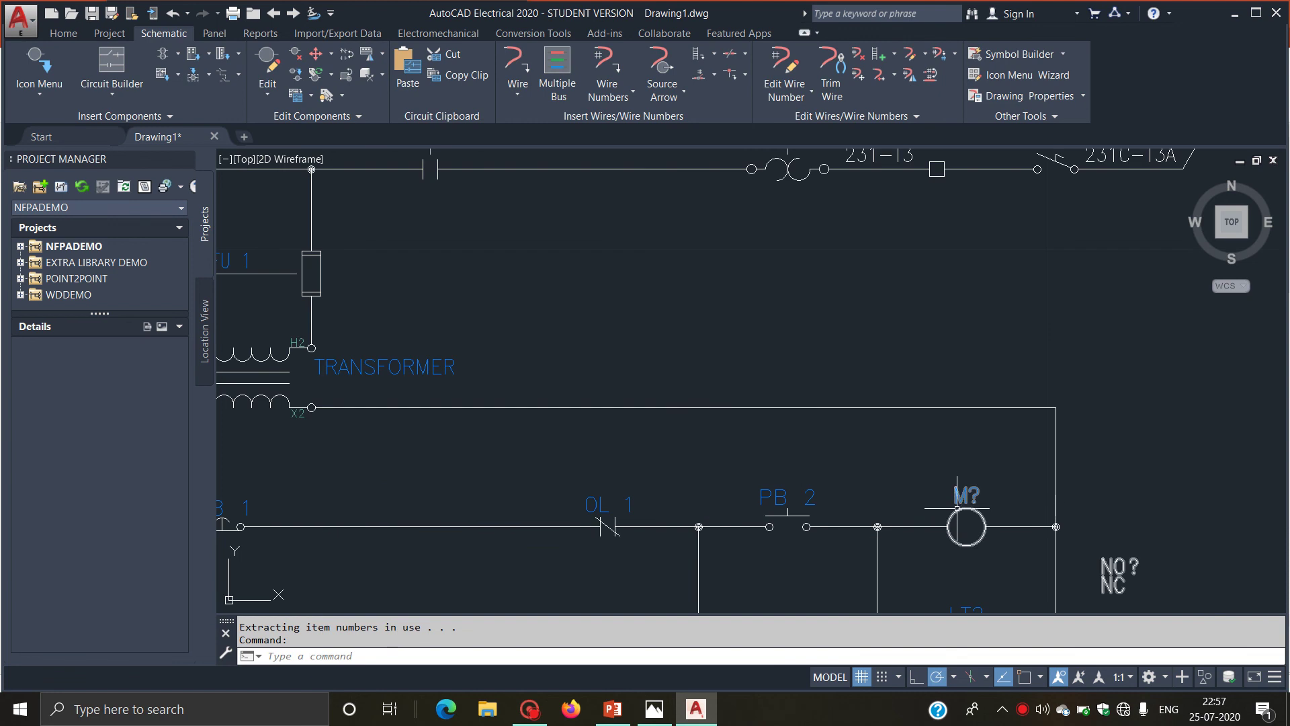
right_click(957, 507)
left_click(968, 452)
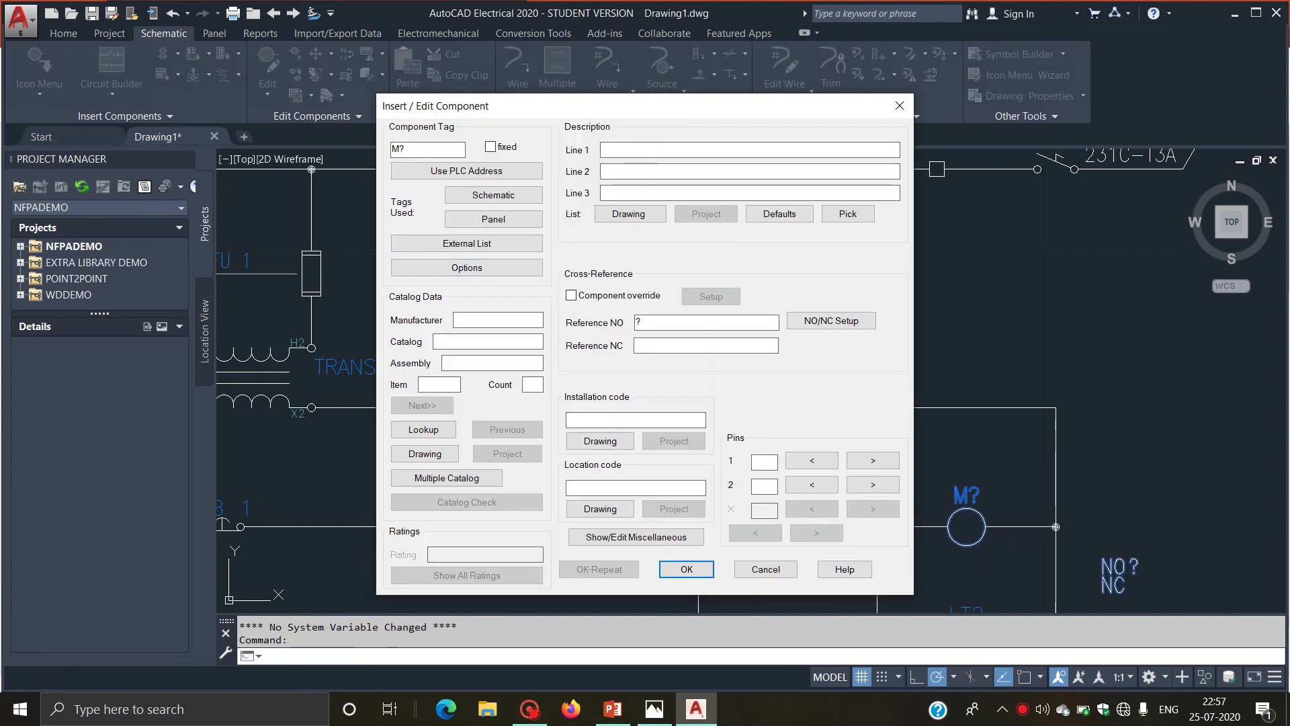
left_click(403, 149)
key("BackSpace")
type("2")
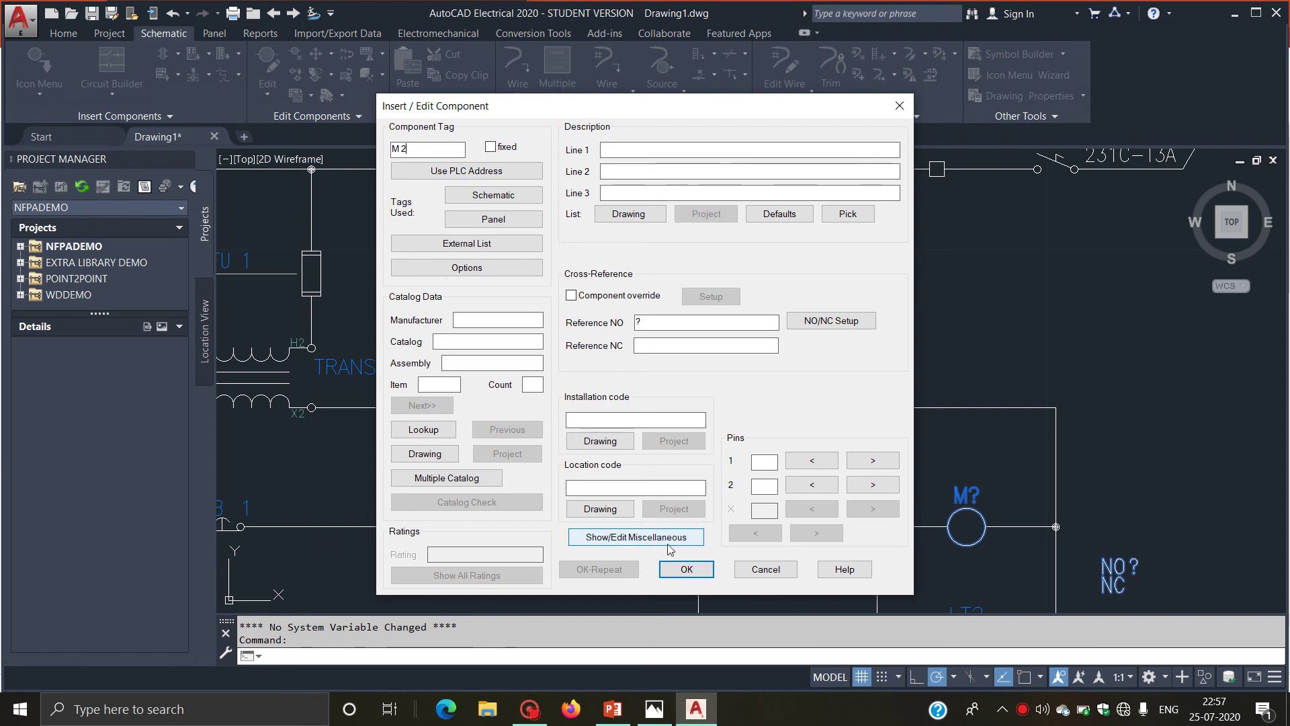
left_click(686, 569)
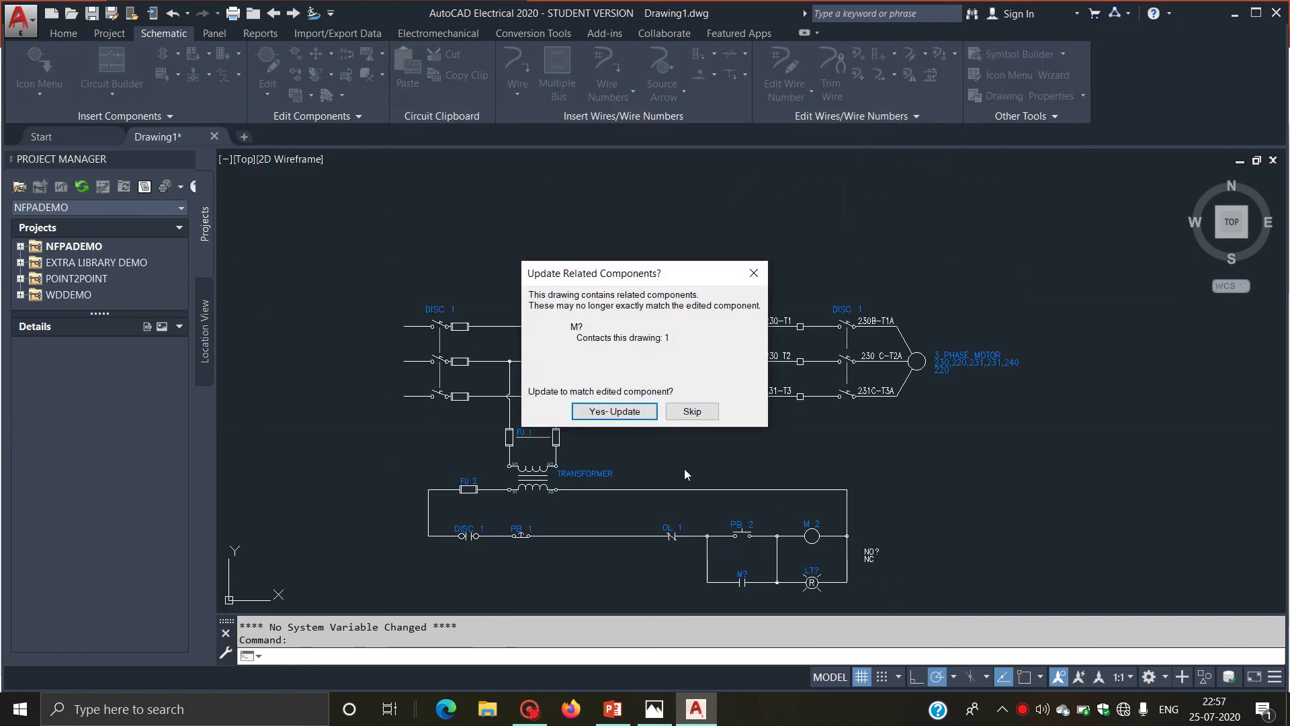
left_click(692, 412)
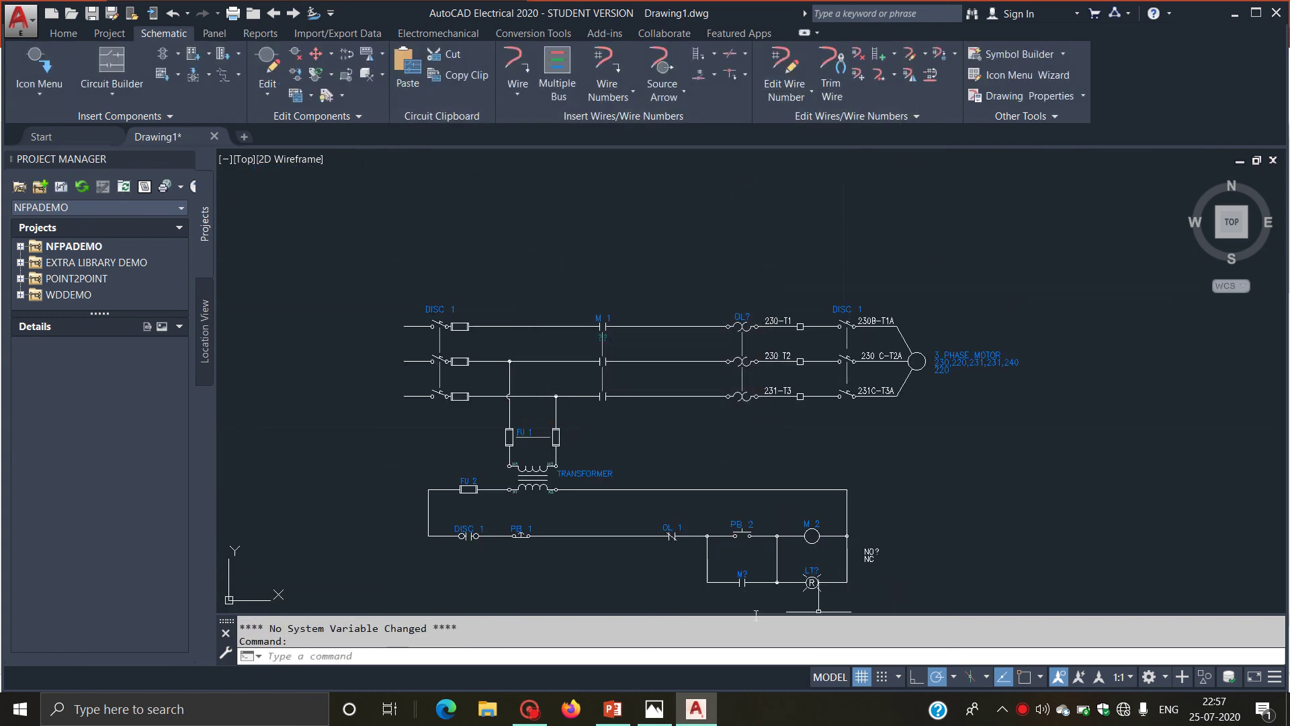
scroll(752, 563, "up", 2)
scroll(755, 554, "up", 5)
scroll(756, 554, "down", 5)
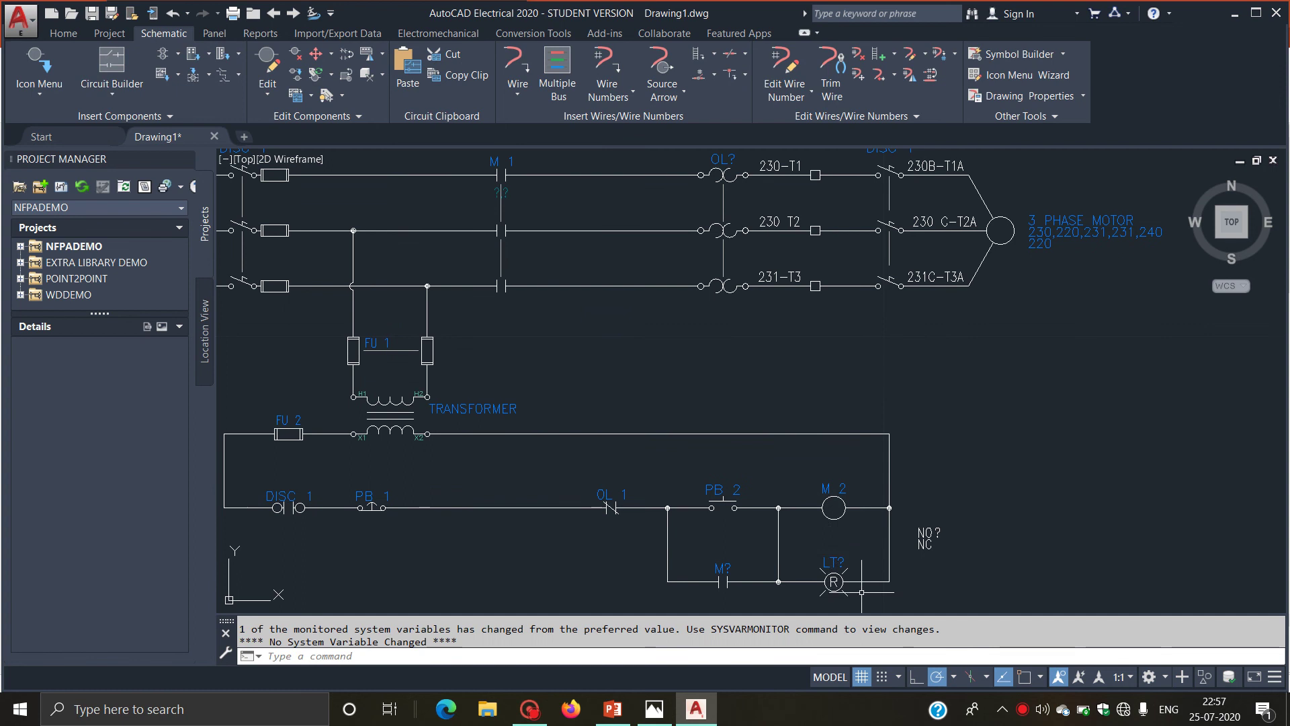
Tag the pilot lamp LT 1.
scroll(847, 571, "up", 6)
right_click(739, 395)
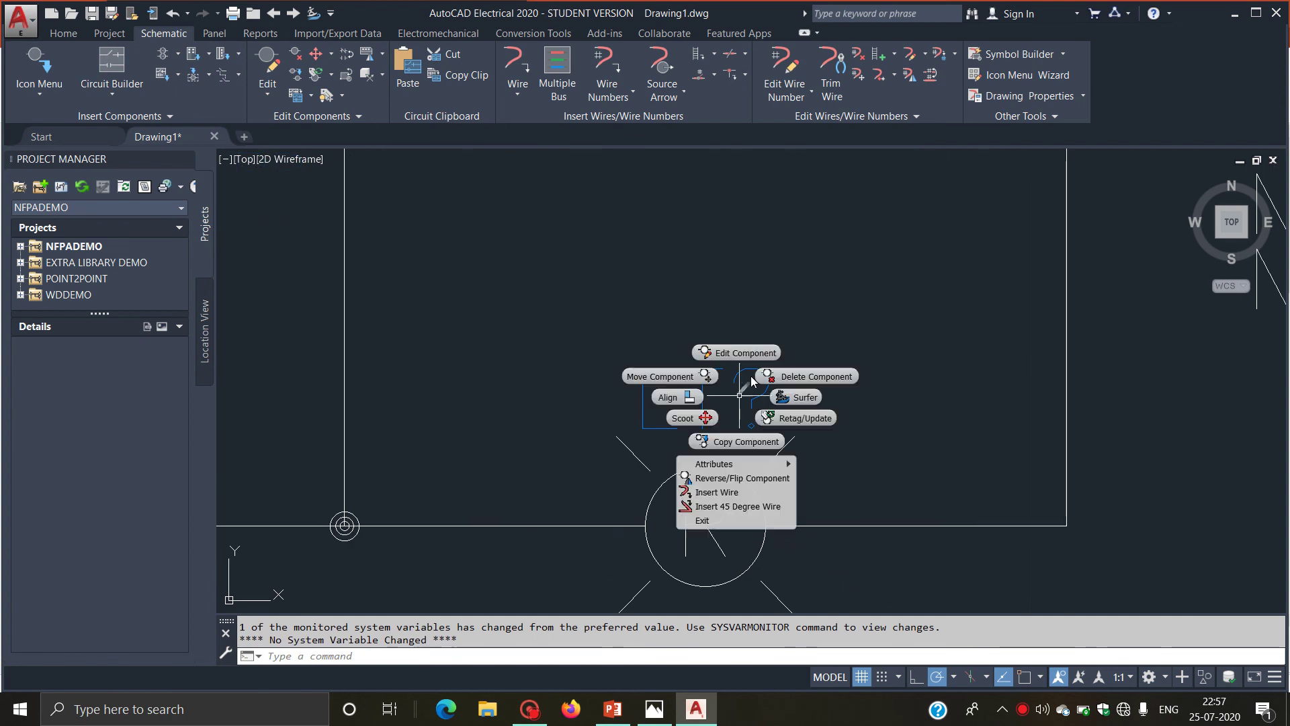
left_click(737, 355)
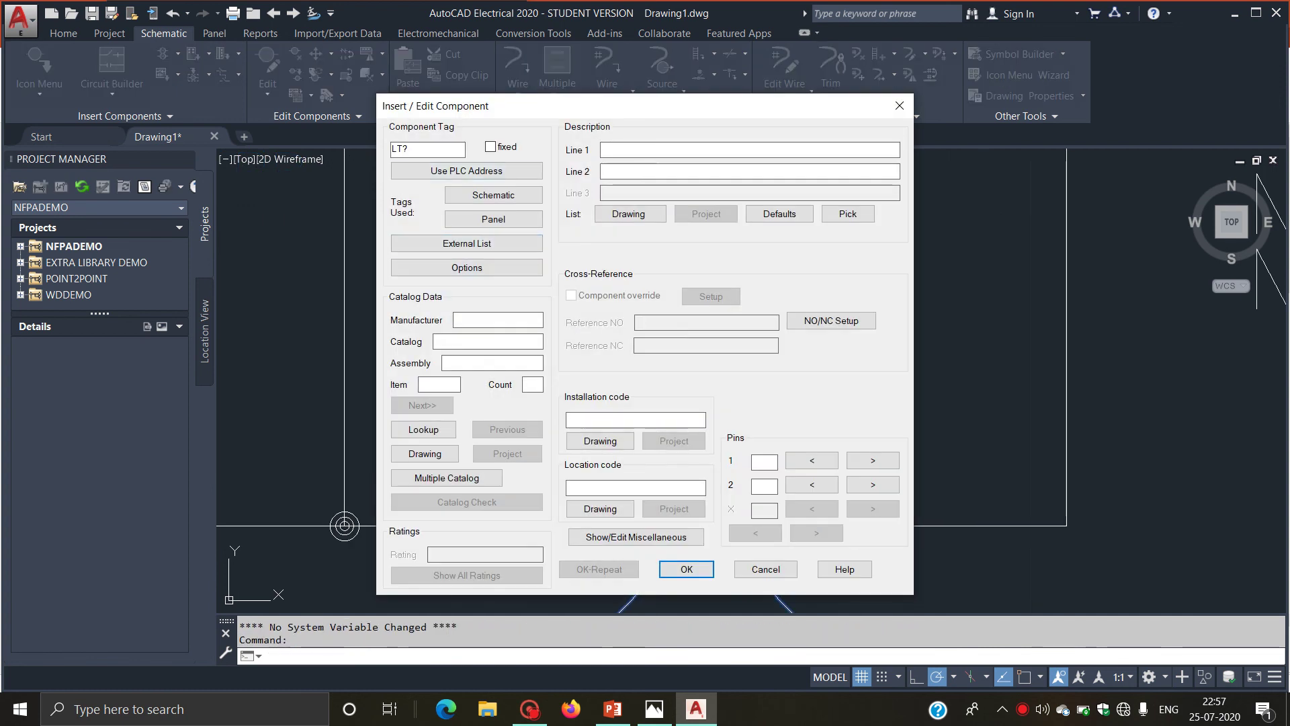
type("1")
left_click(685, 571)
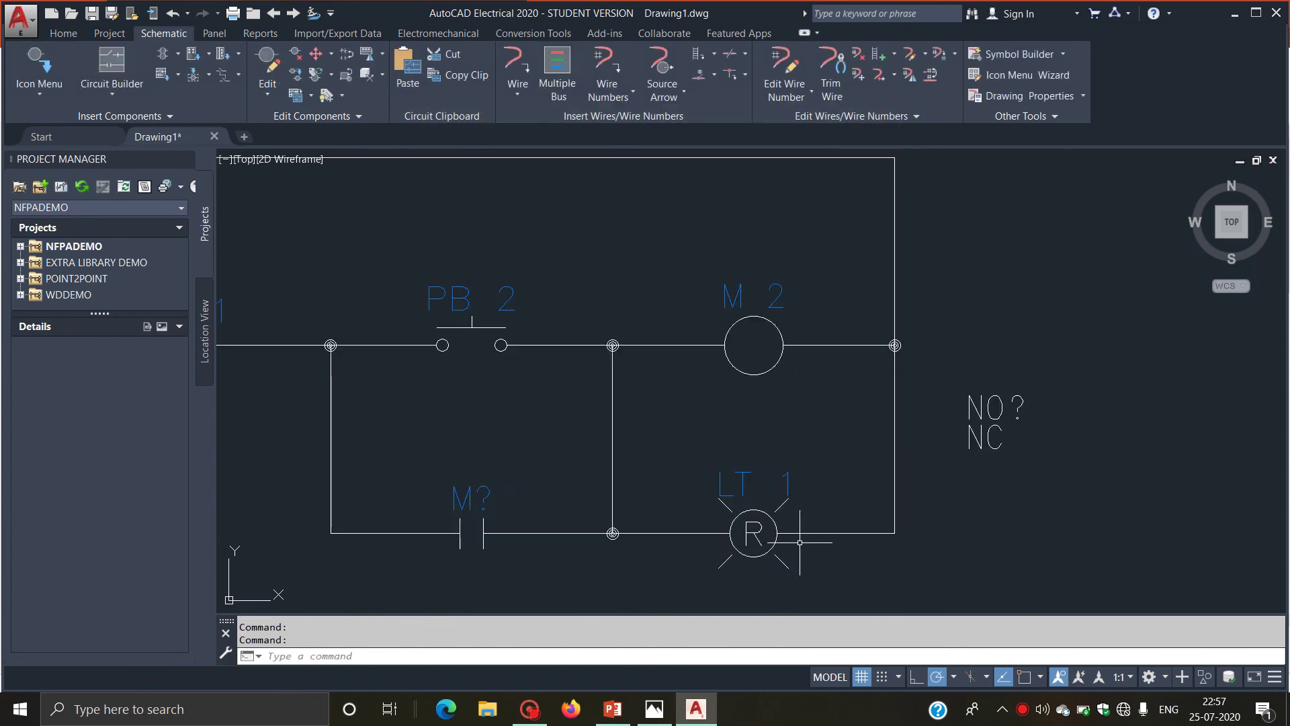
Give coil M 2 description lines 230,221,221,220 and 240.
scroll(934, 452, "up", 2)
scroll(952, 453, "up", 2)
right_click(952, 452)
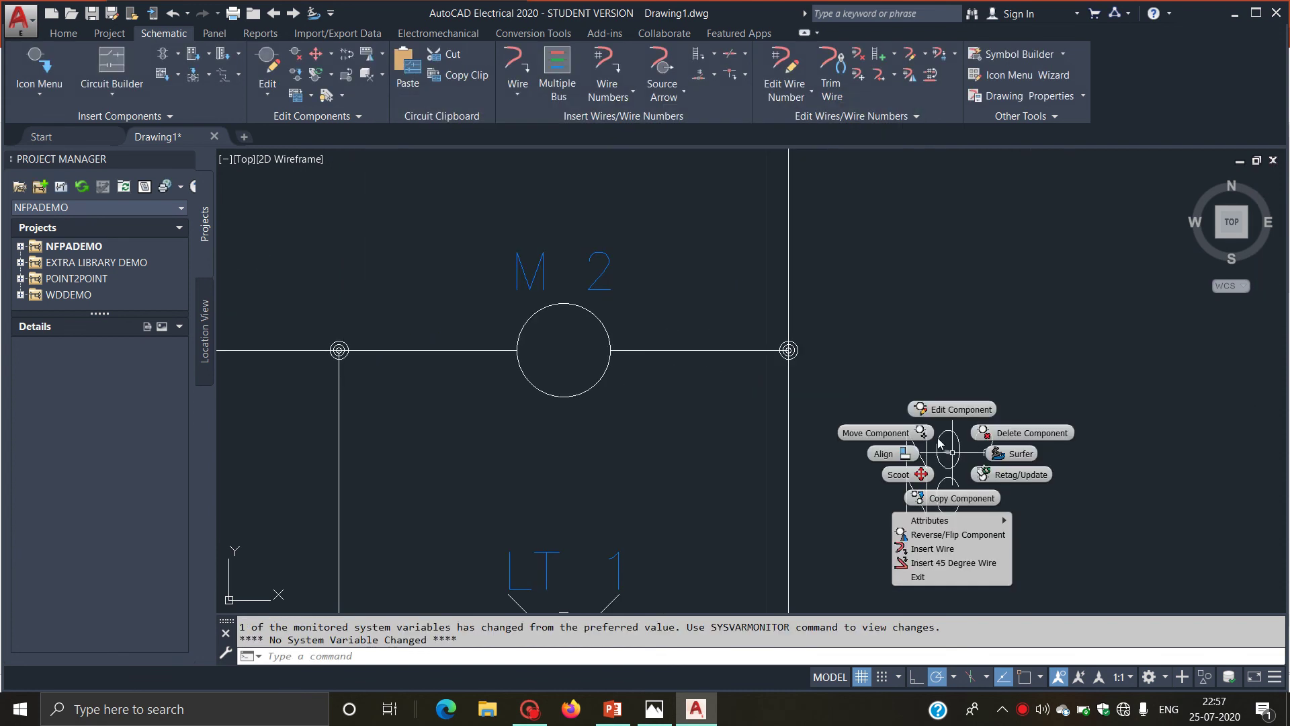
left_click(947, 411)
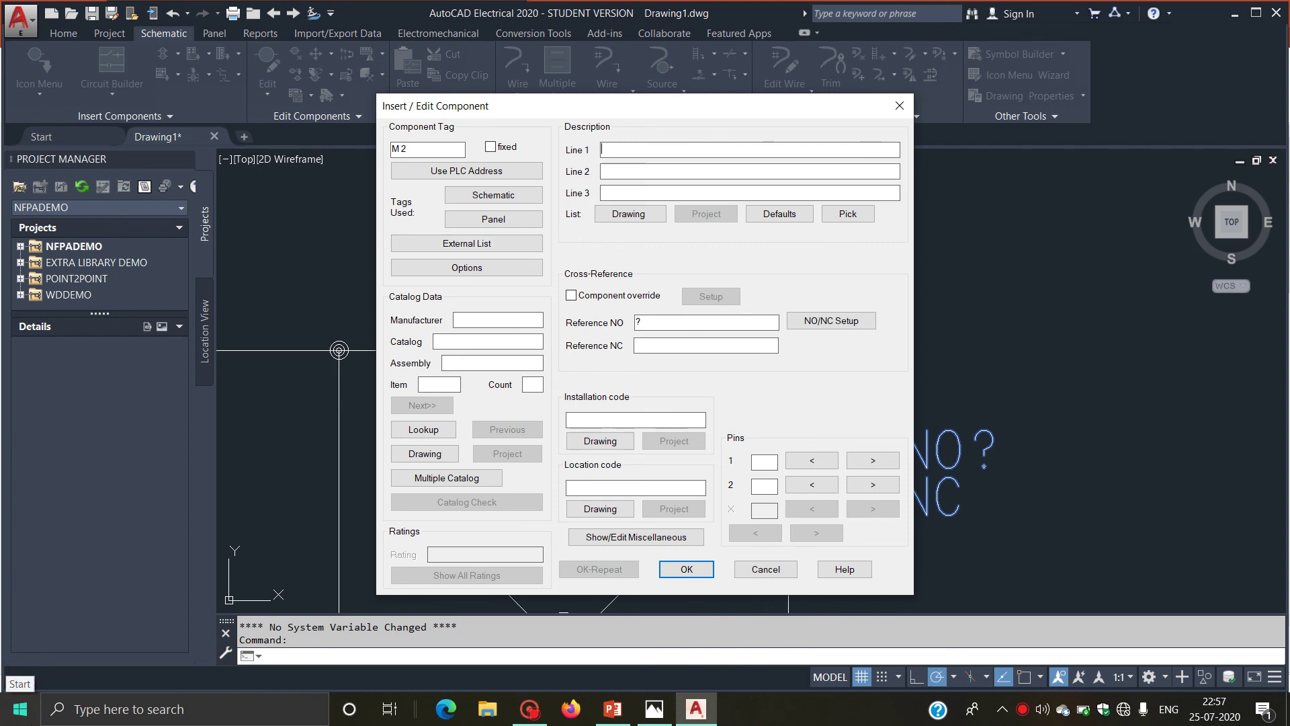
type("230,221,221,220")
key("Tab")
type("240")
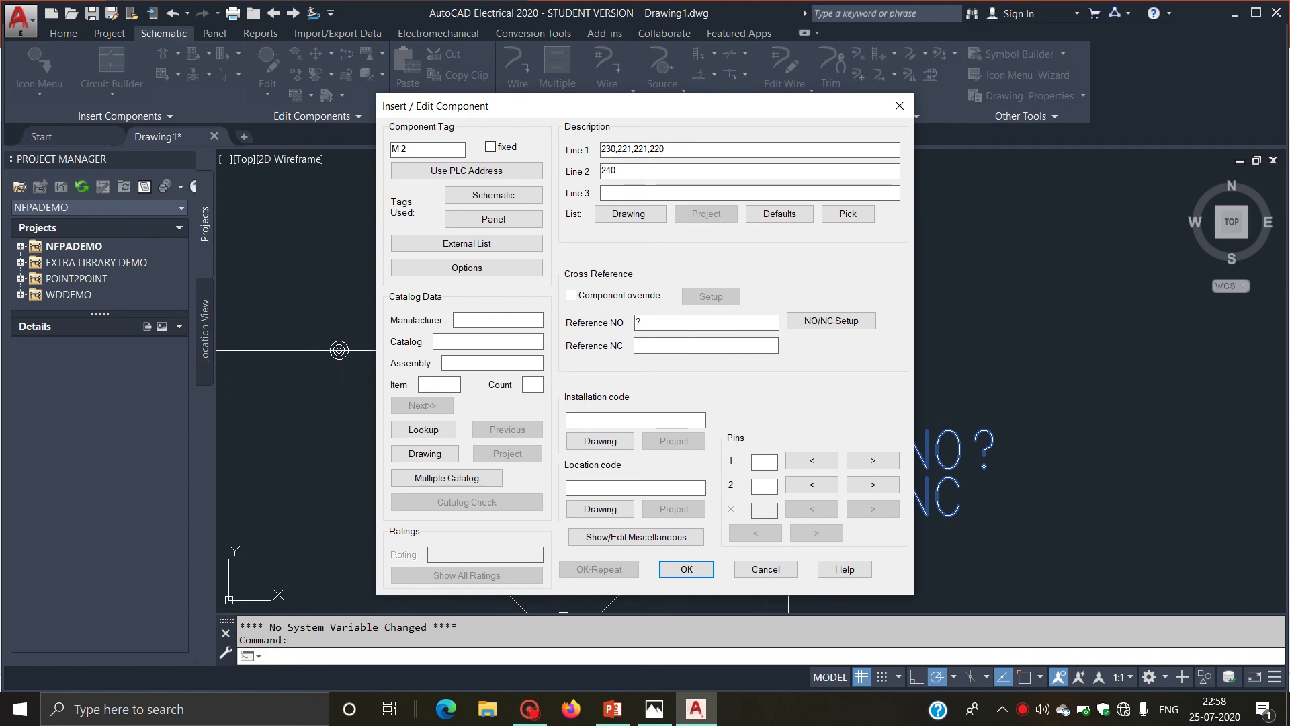
left_click(696, 570)
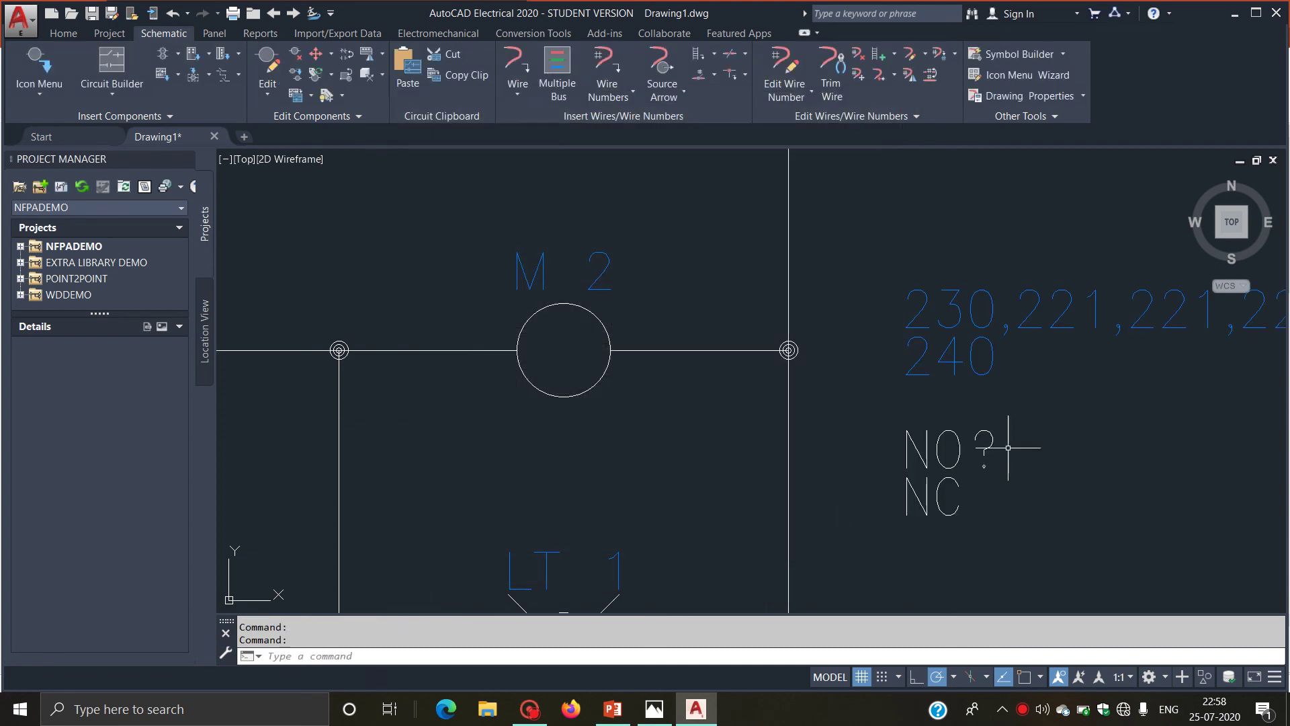
Tag the holding contact below PB 2 as M1.
left_click(1014, 476)
left_click(1085, 433)
scroll(1008, 470, "down", 5)
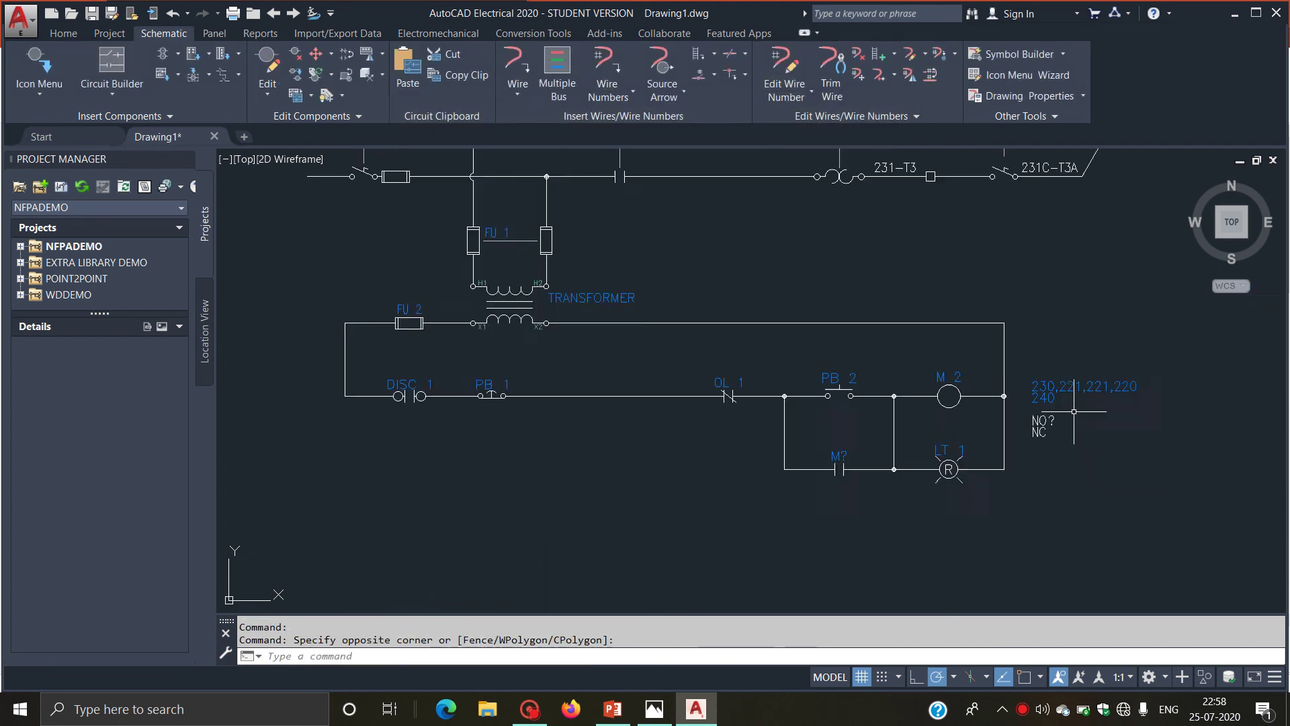
scroll(954, 497, "down", 3)
scroll(967, 470, "up", 4)
scroll(874, 437, "up", 2)
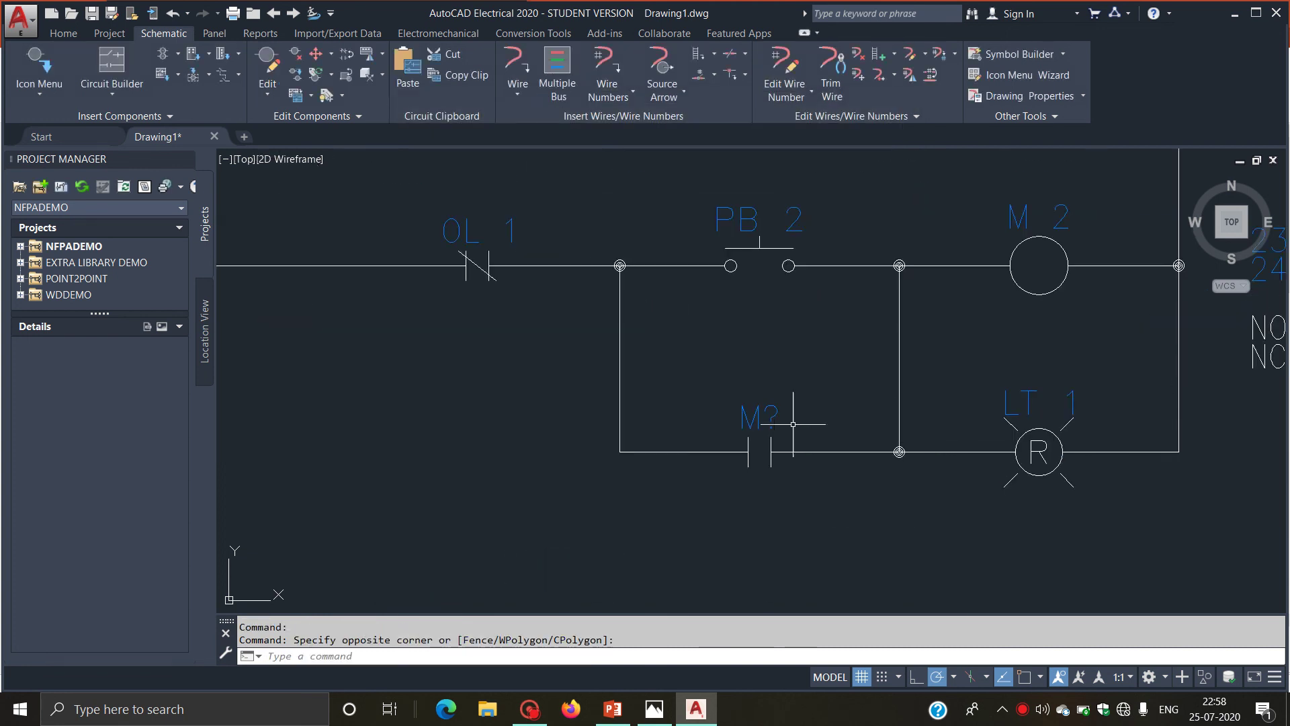
scroll(763, 410, "up", 1)
right_click(762, 414)
left_click(773, 372)
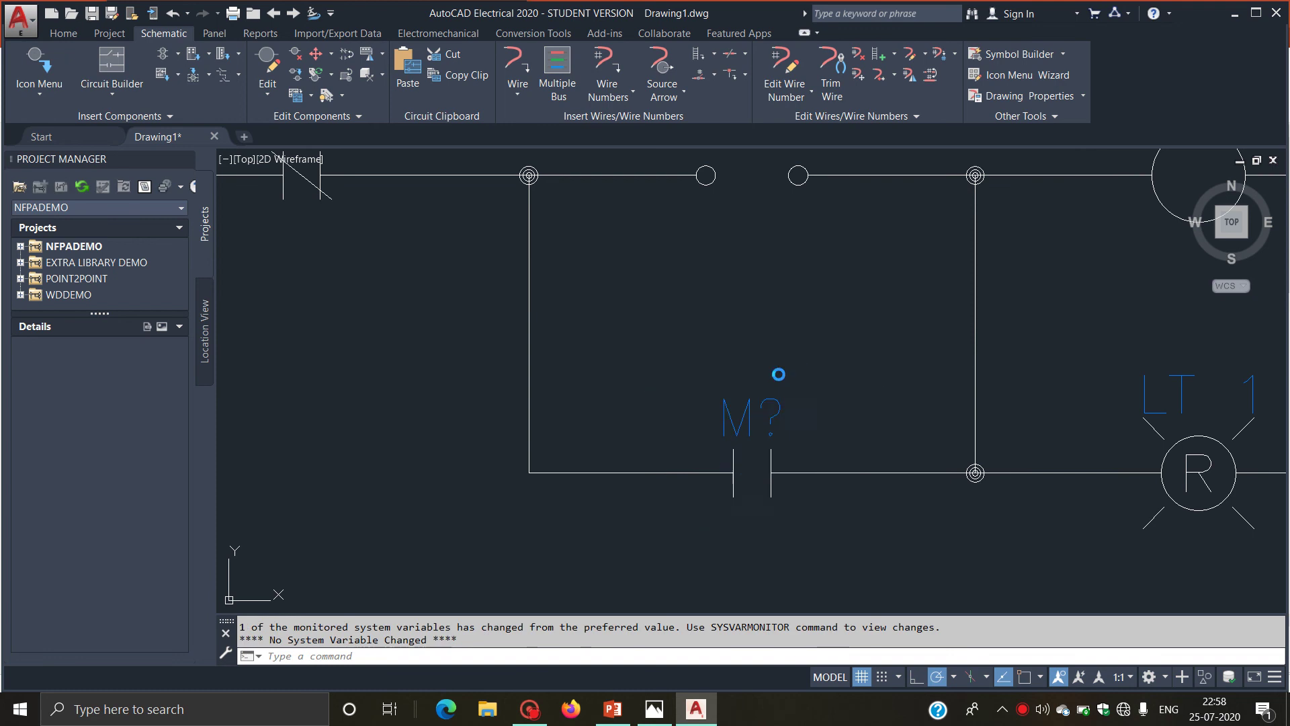
left_click(430, 223)
type("M1")
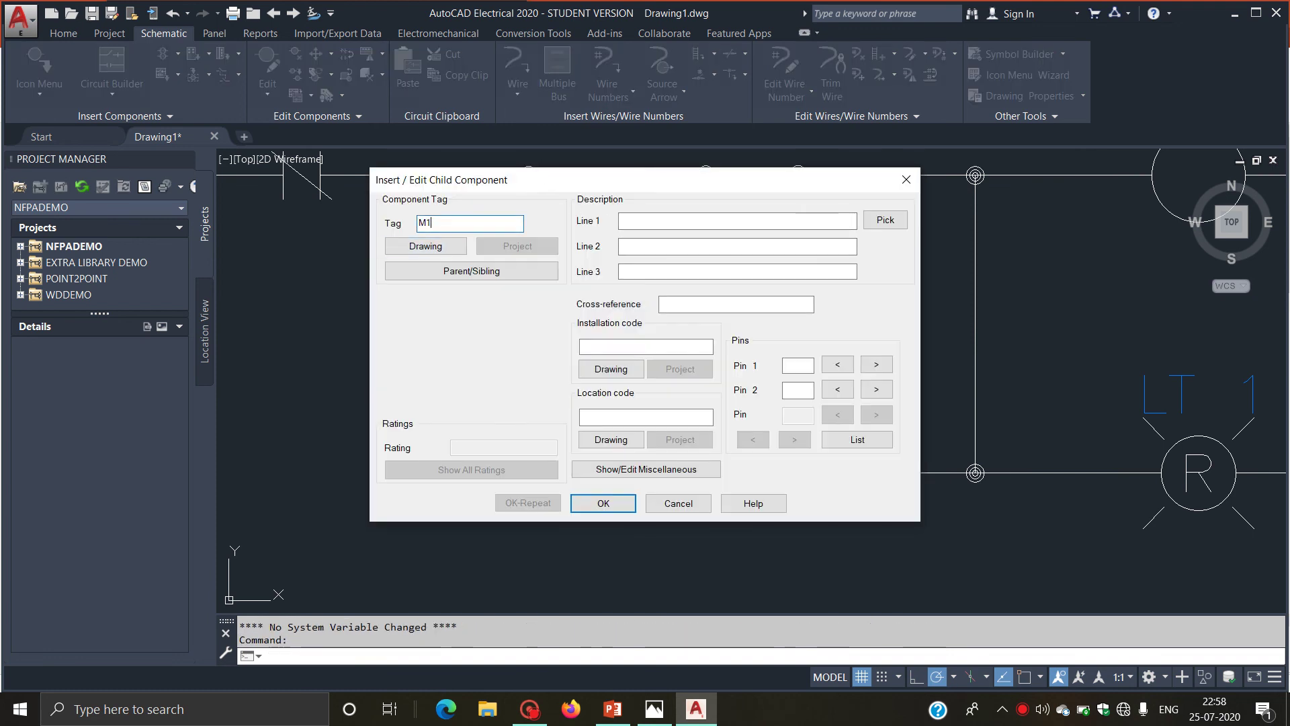
left_click(603, 503)
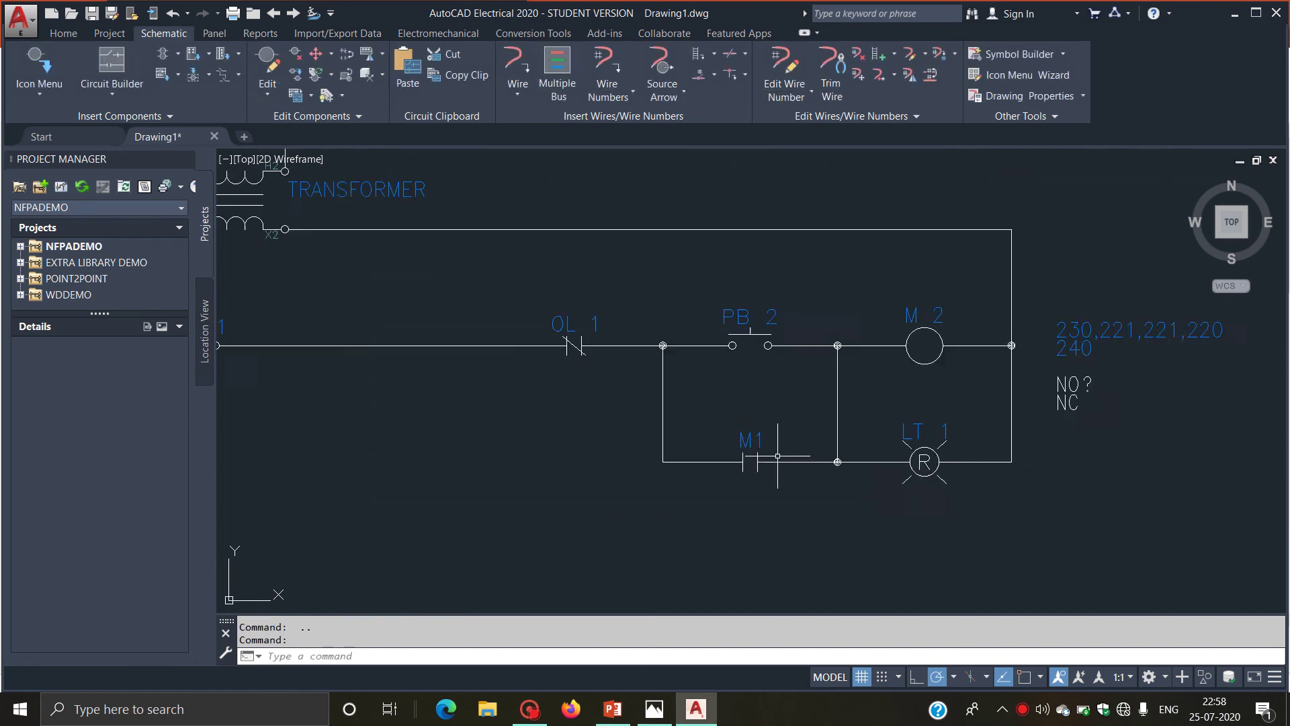
Review the finished schematic, then play the tutorial's PowerPoint deck as a slide show.
scroll(894, 229, "up", 3)
scroll(752, 265, "down", 5)
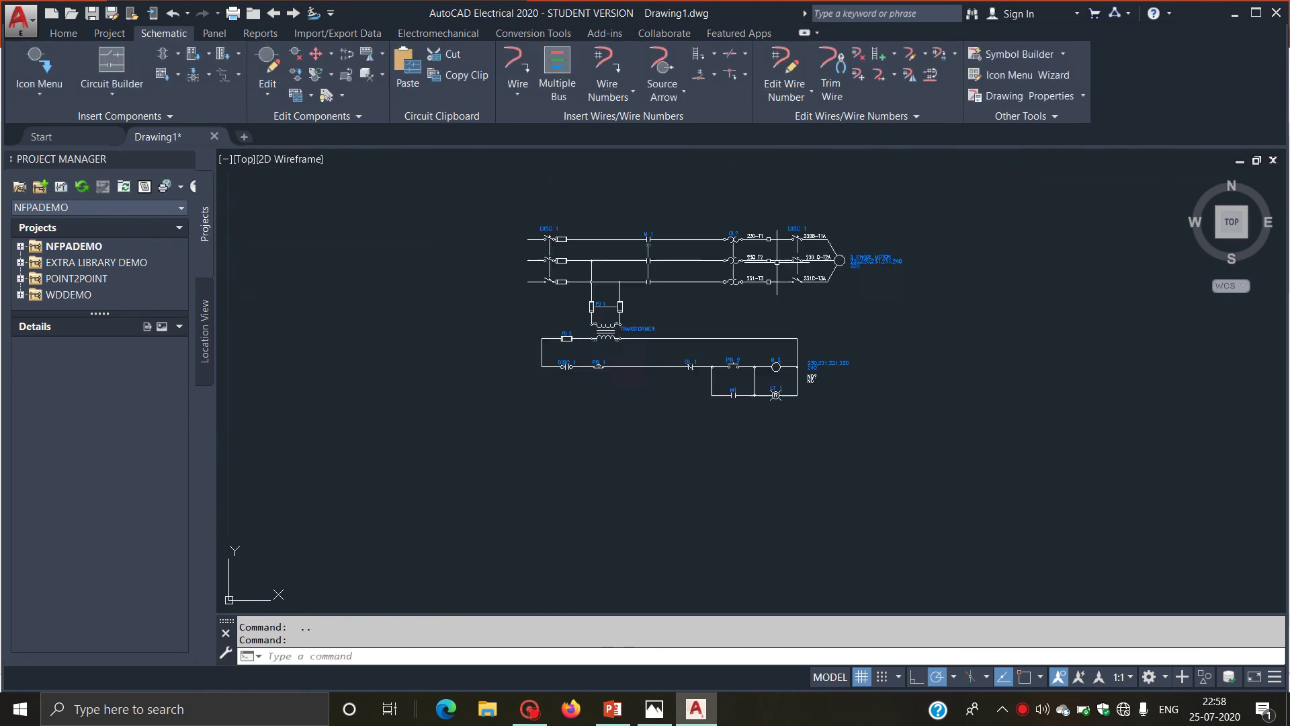
scroll(552, 276, "up", 5)
scroll(809, 235, "down", 5)
scroll(826, 195, "up", 3)
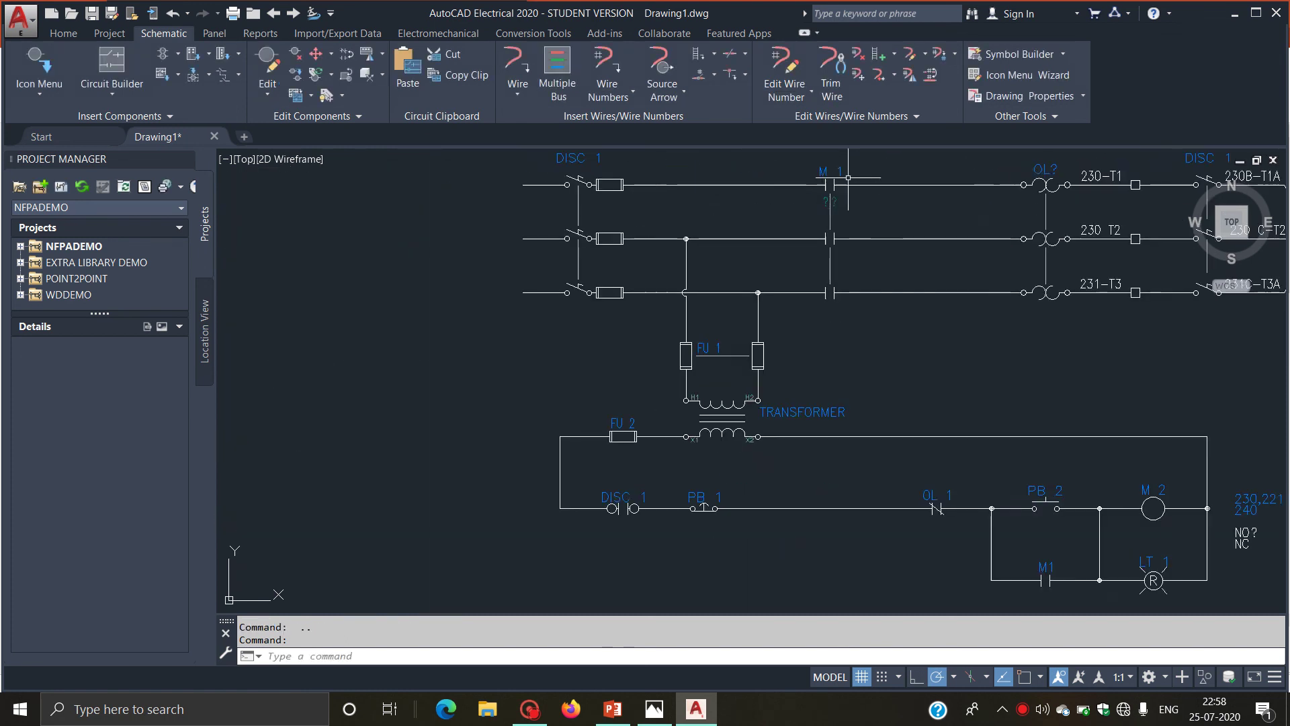
scroll(824, 196, "up", 3)
scroll(830, 247, "down", 3)
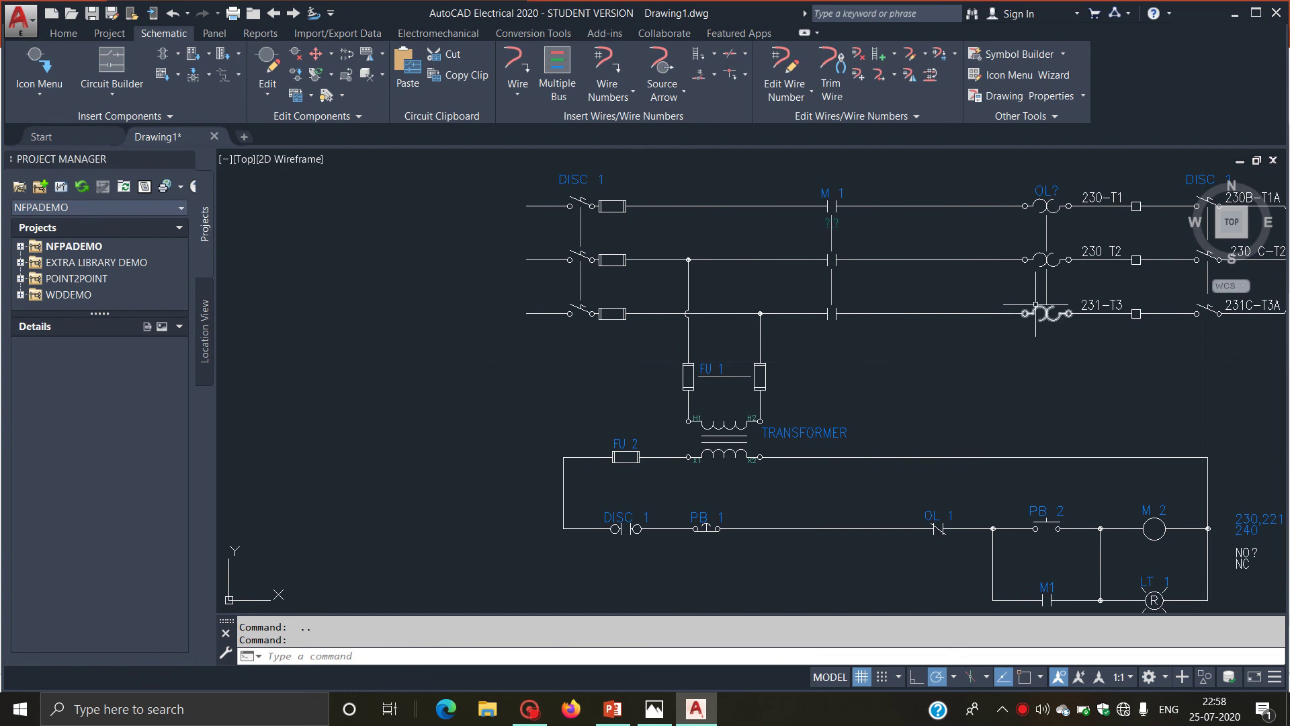
scroll(1115, 251, "up", 5)
scroll(1119, 249, "down", 10)
scroll(1119, 248, "up", 2)
scroll(1118, 247, "up", 4)
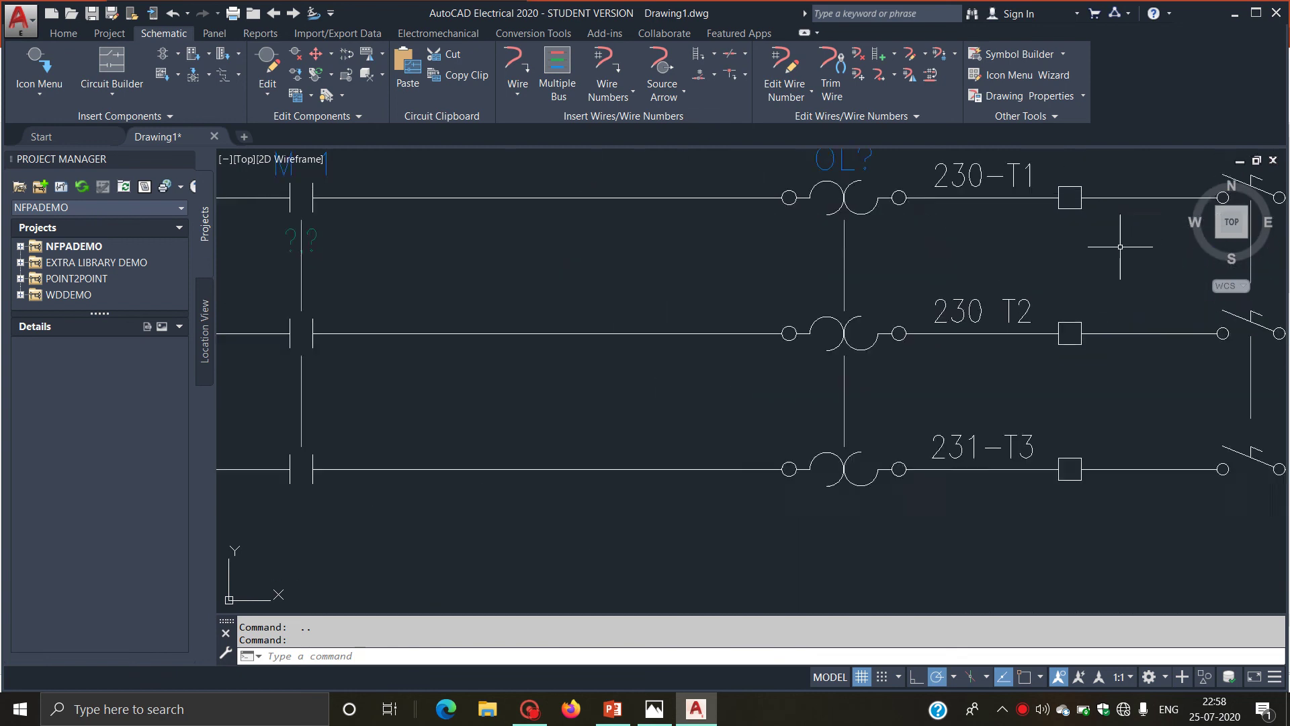
scroll(1106, 289, "down", 4)
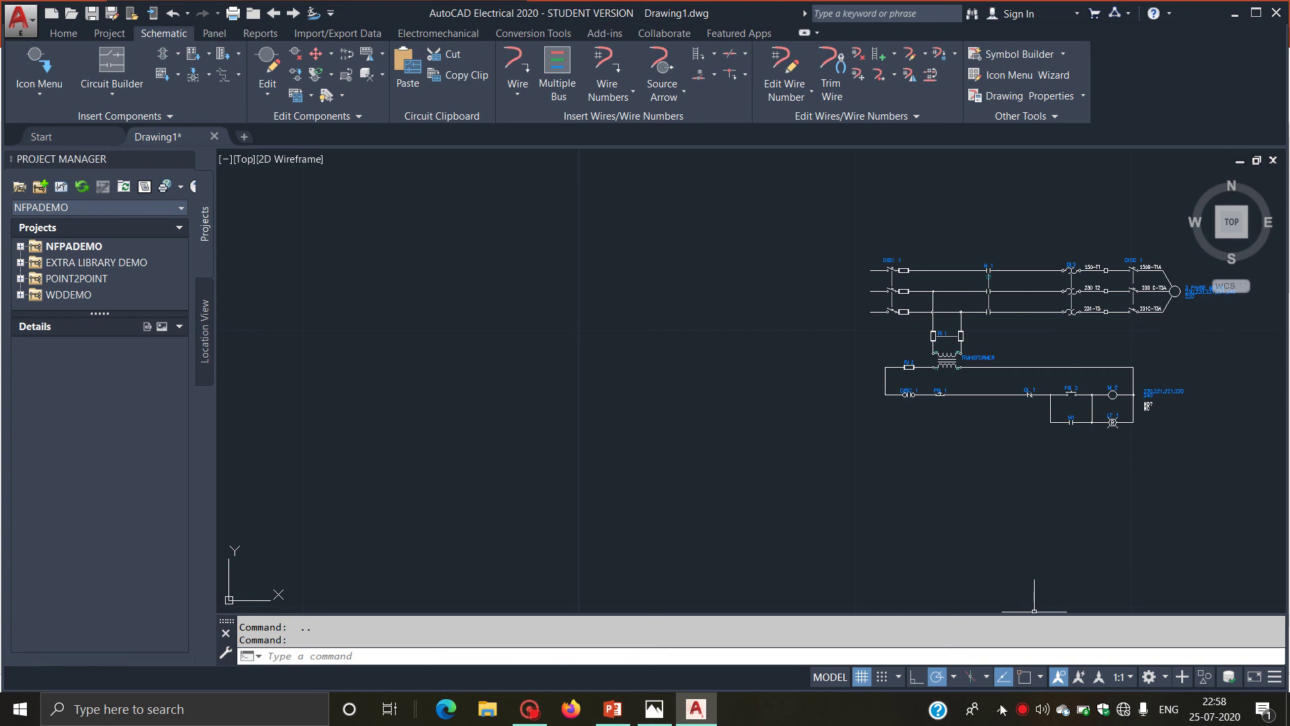
left_click(631, 709)
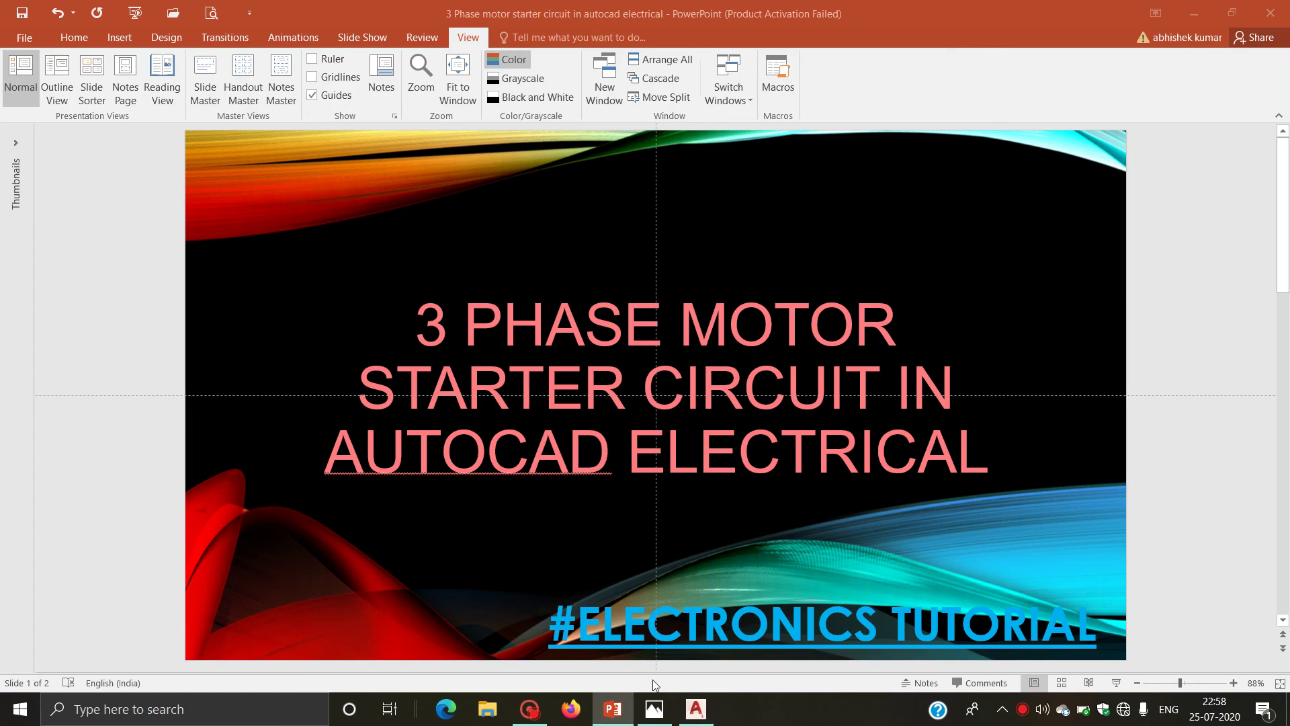
left_click(1114, 683)
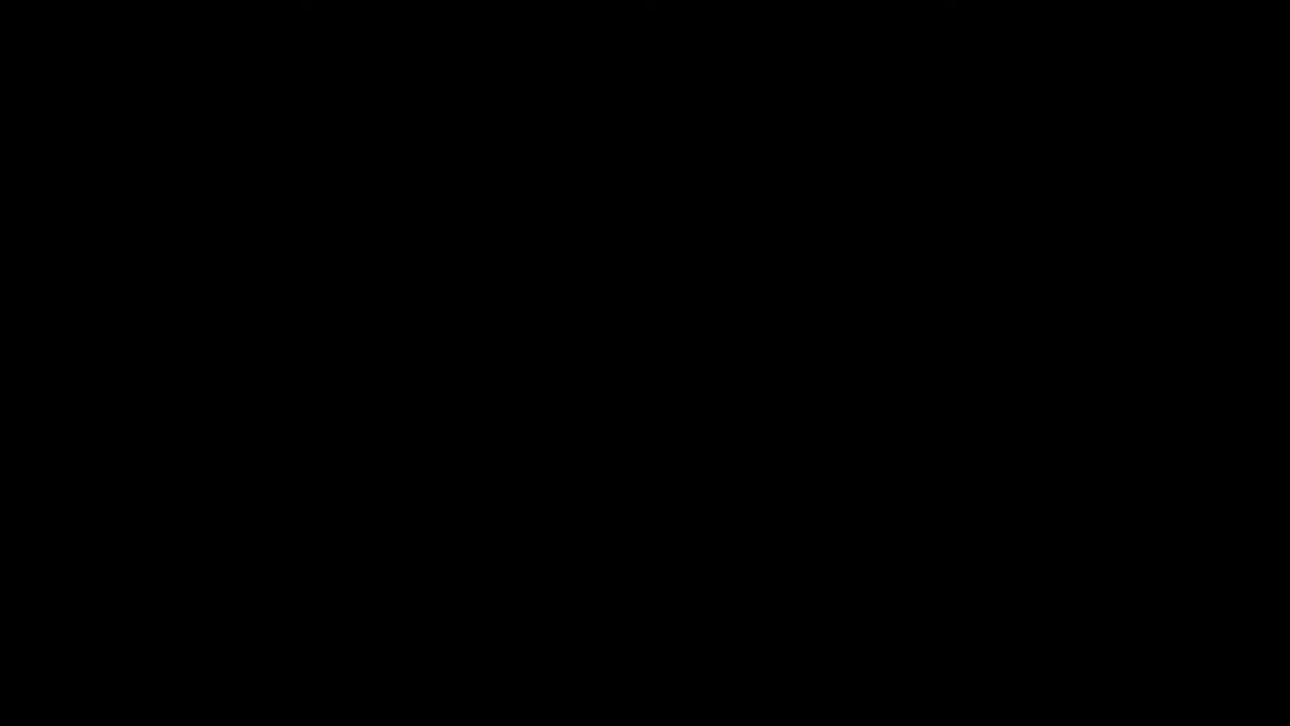